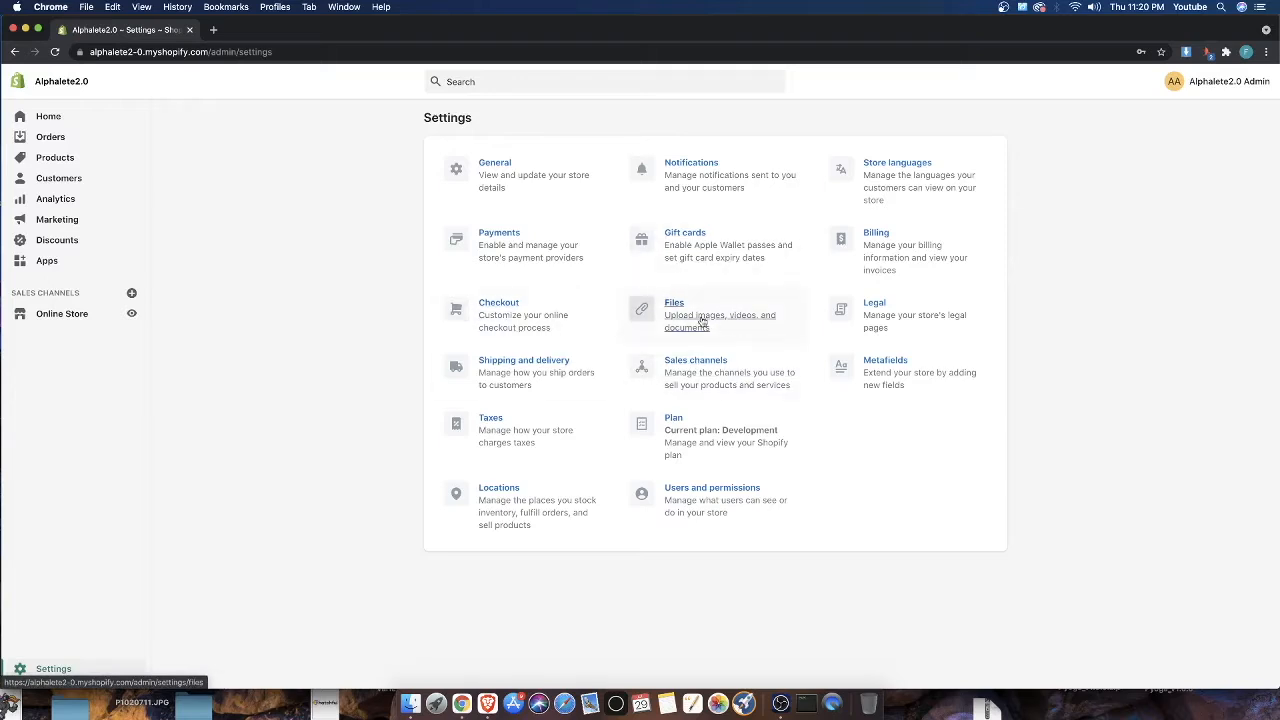
Open the store's Files settings and preview the existing July-24-Blue2-Post JPG image, closing the preview when done
left_click(703, 321)
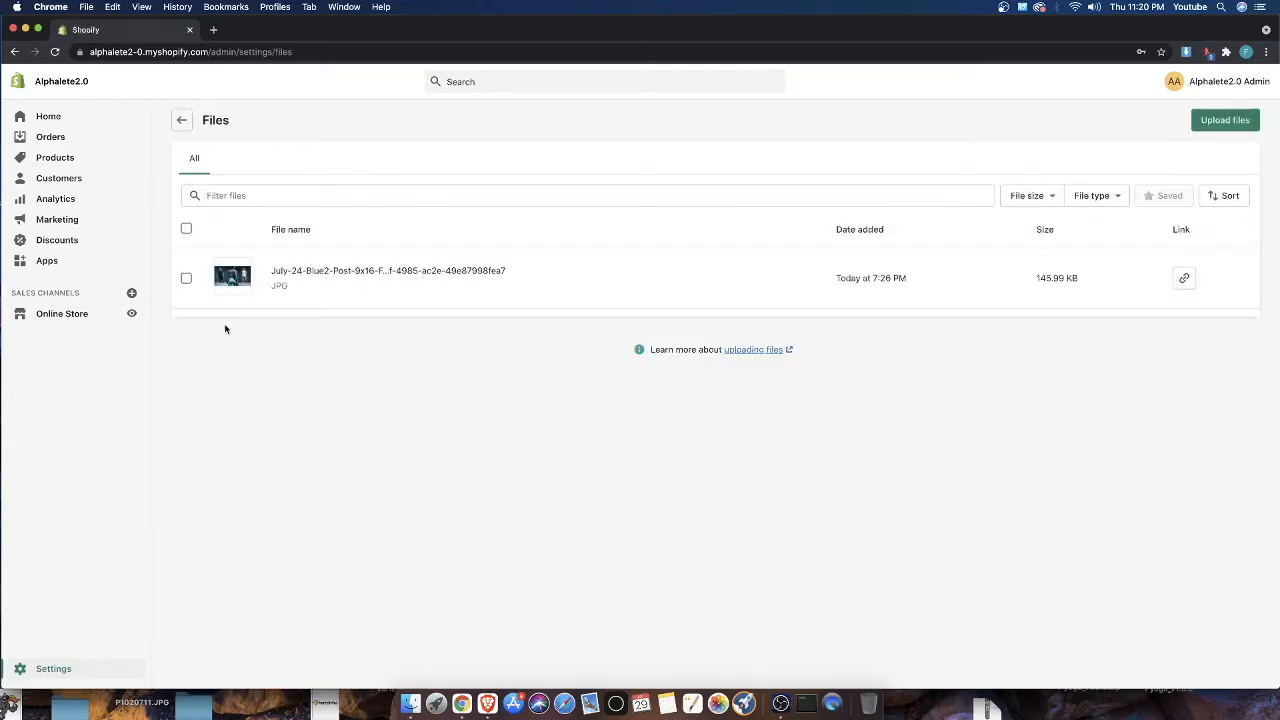
left_click(314, 277)
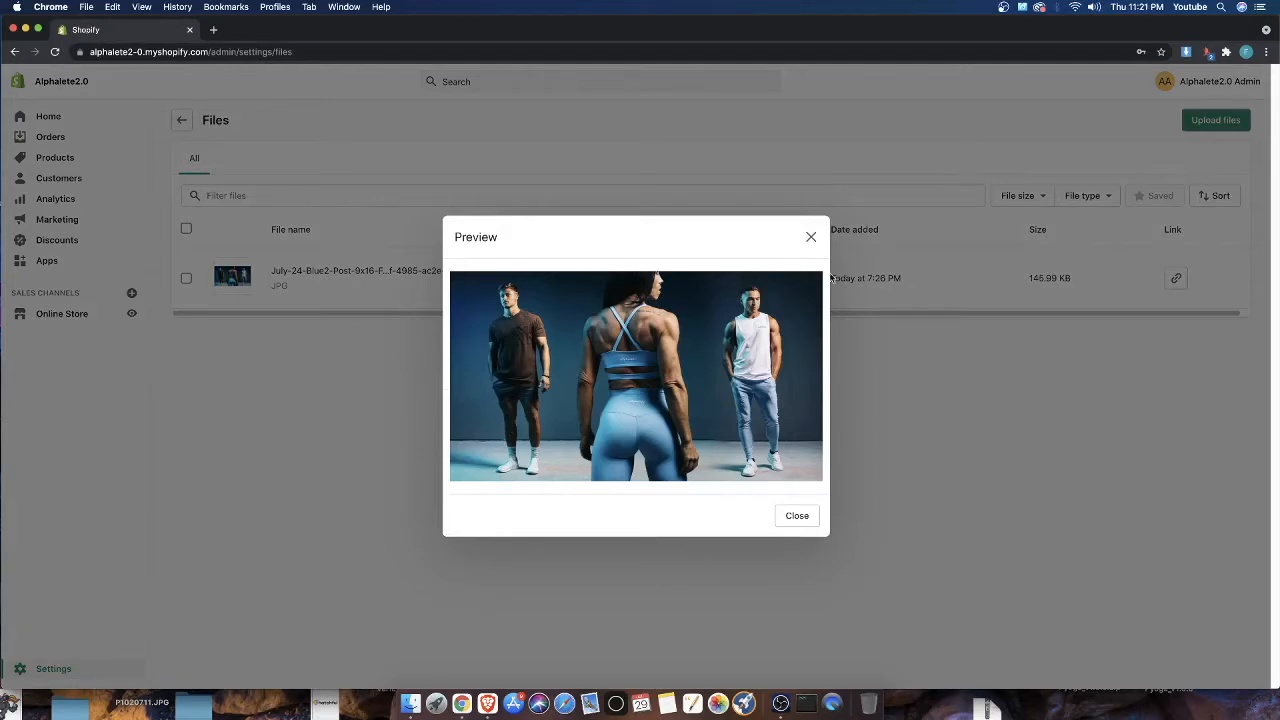
left_click(811, 237)
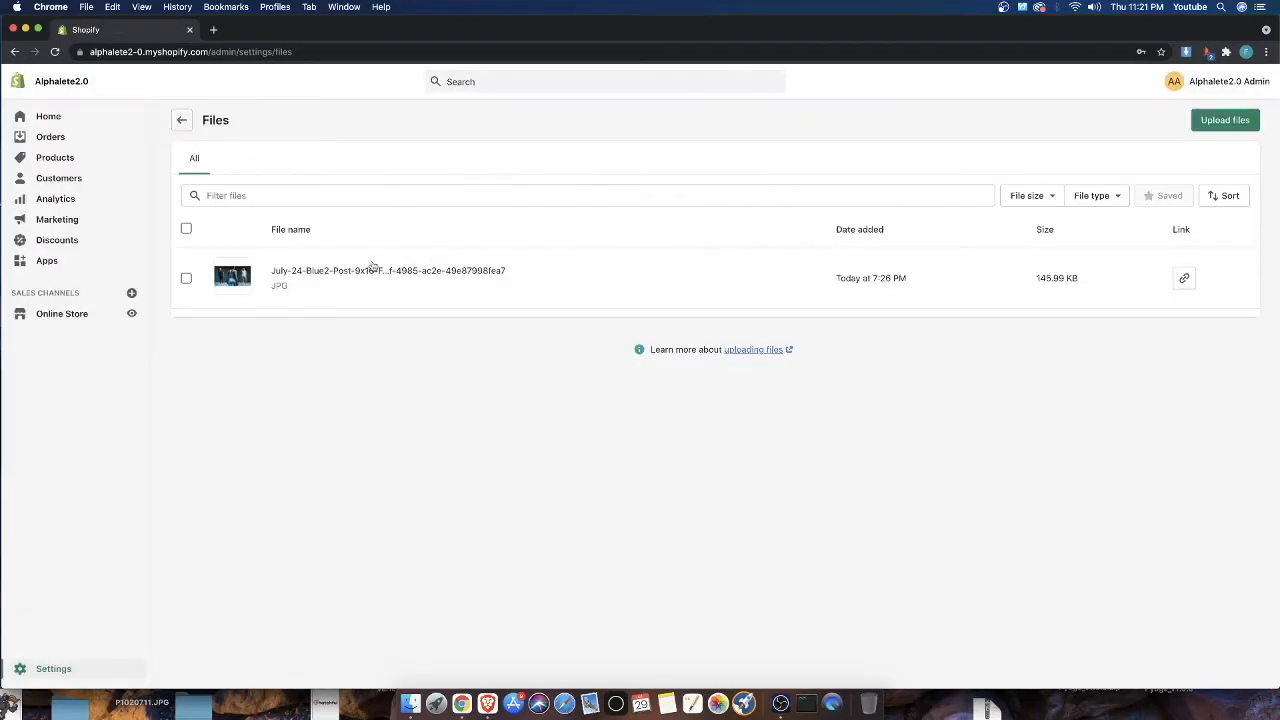
Open the alphaleteathletics.com website in a new browser tab
left_click(213, 29)
type("alpha")
key("Return")
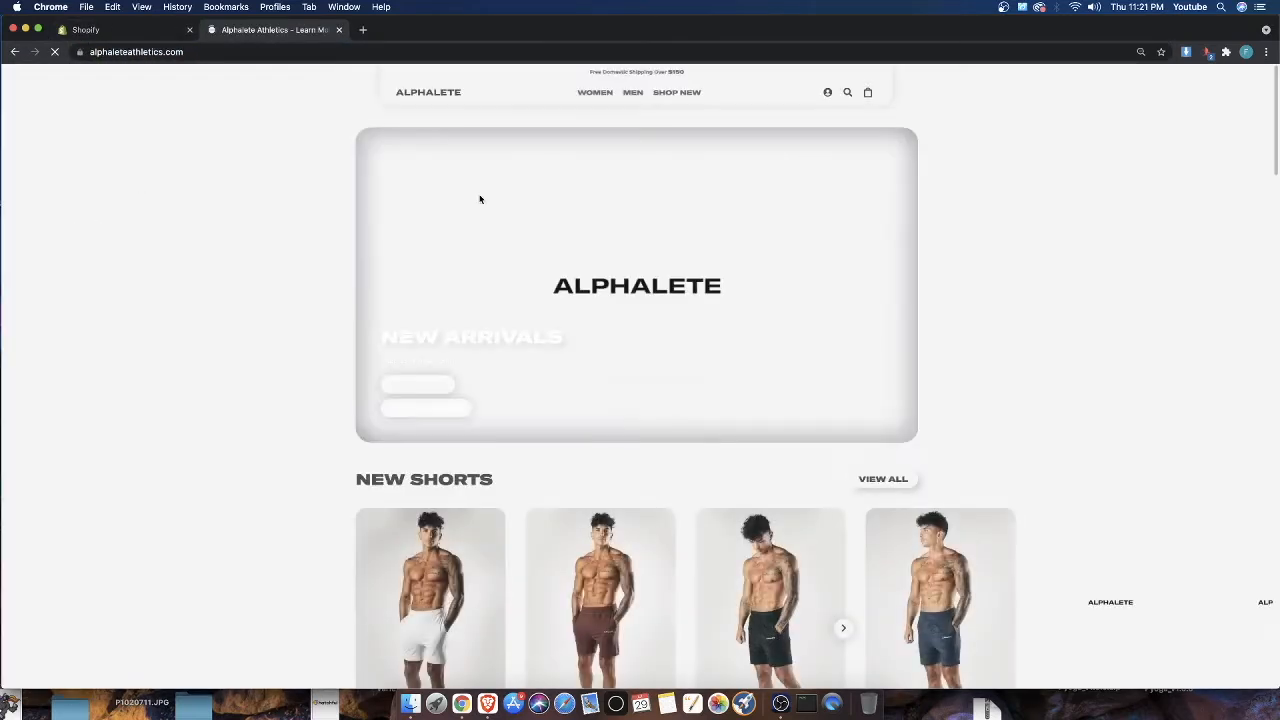
Upload the first five images in the Downloads folder, F1BC729F through 4U8A2992_1400x.jpg, to the store's Files
left_click(125, 30)
left_click(1214, 124)
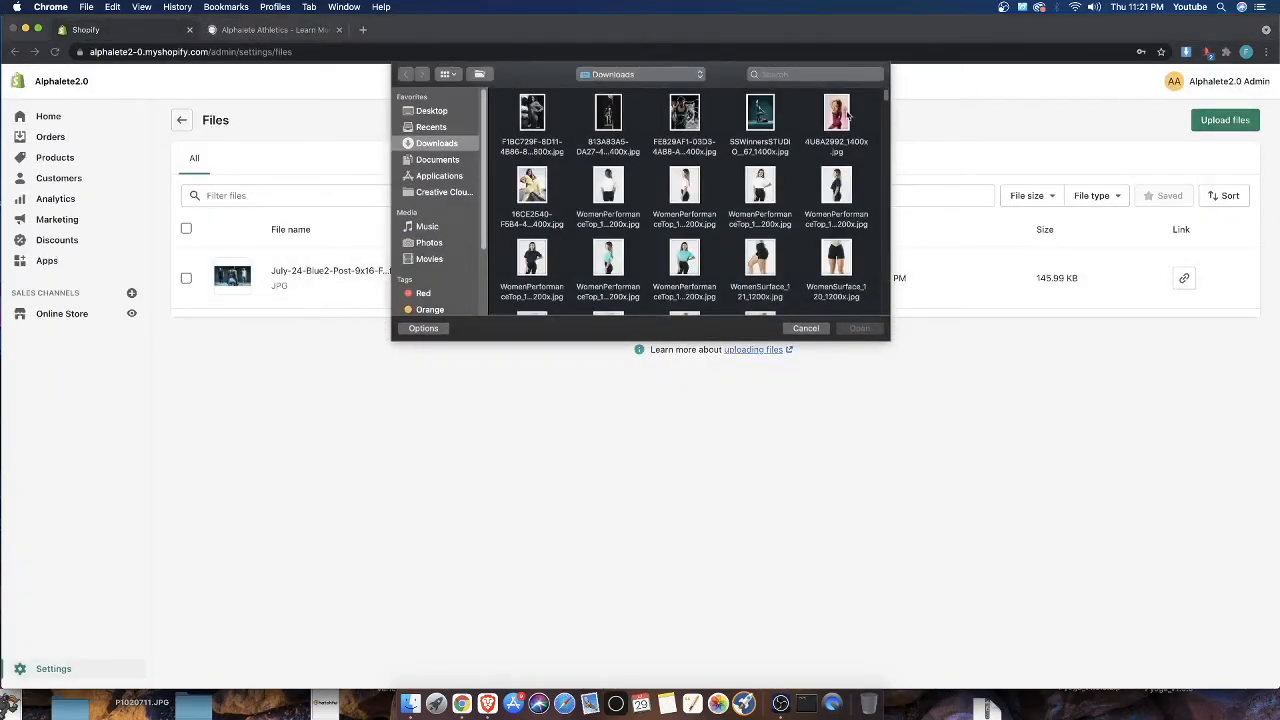
left_click(836, 117)
left_click(535, 117, "shift")
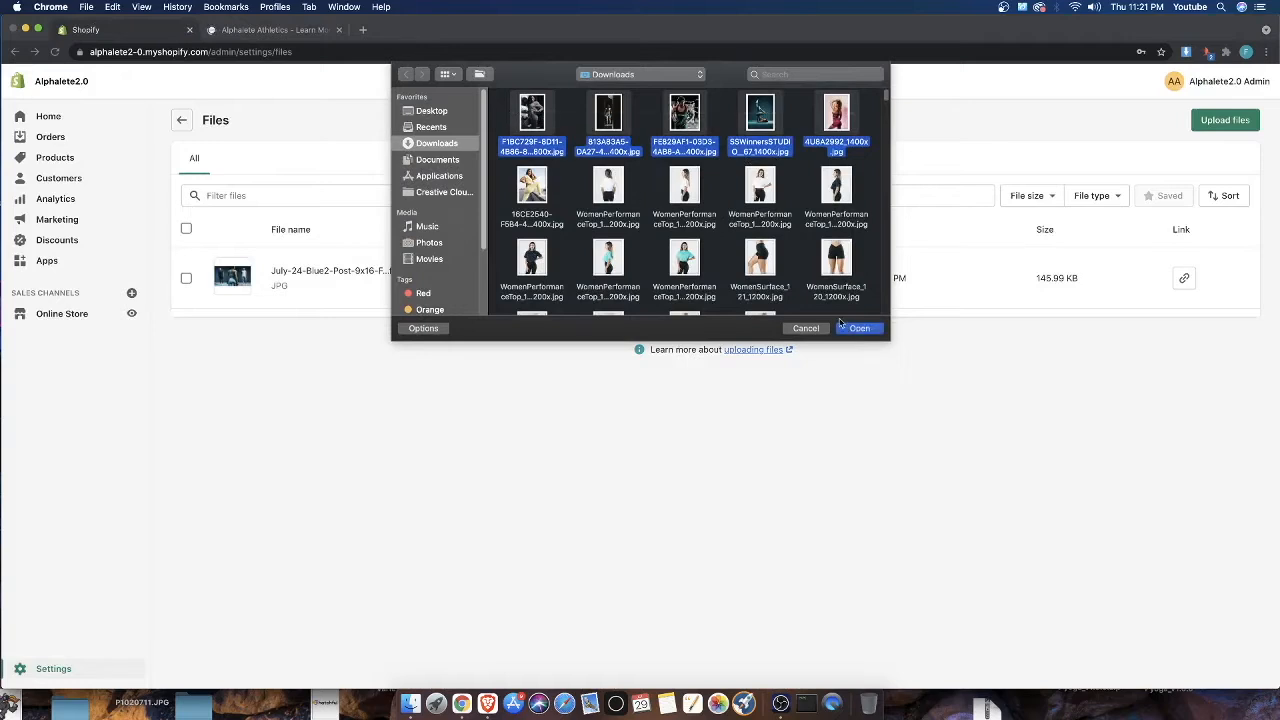
left_click(842, 328)
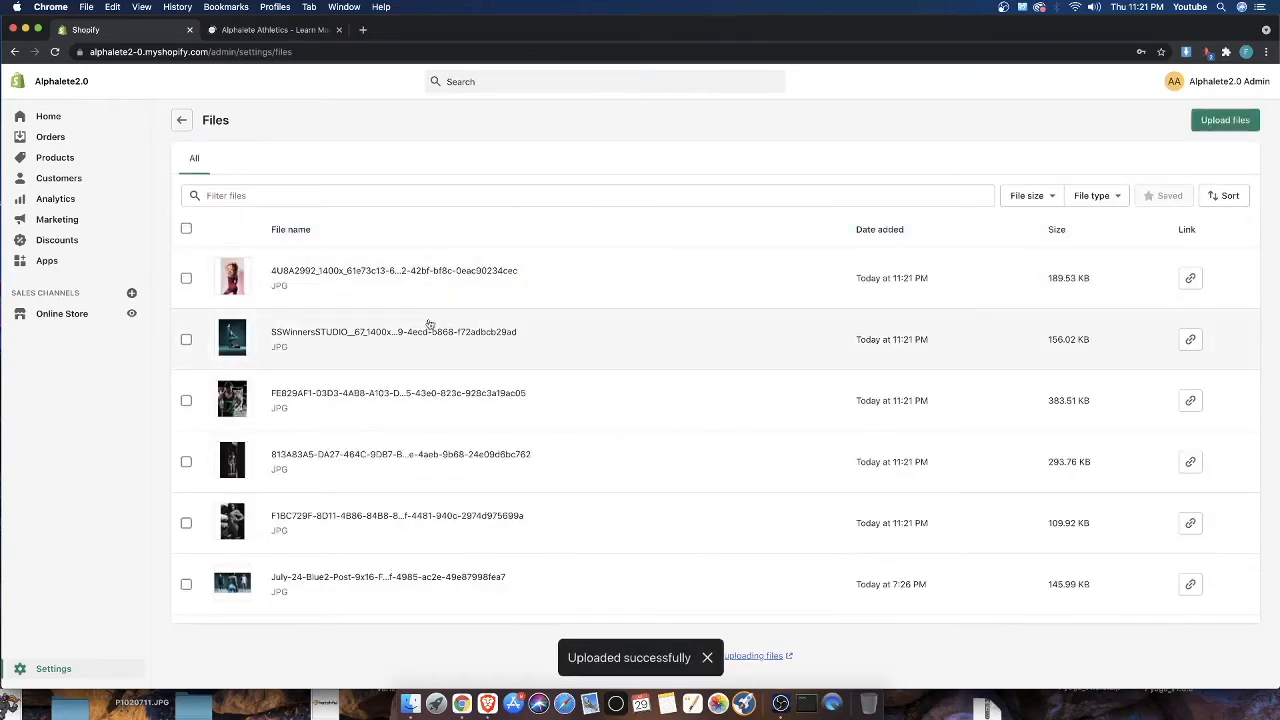
Open the current ALPHA WOLF theme for customization, glance over the Alphalete Athletics home page, and close that site's tab
left_click(43, 316)
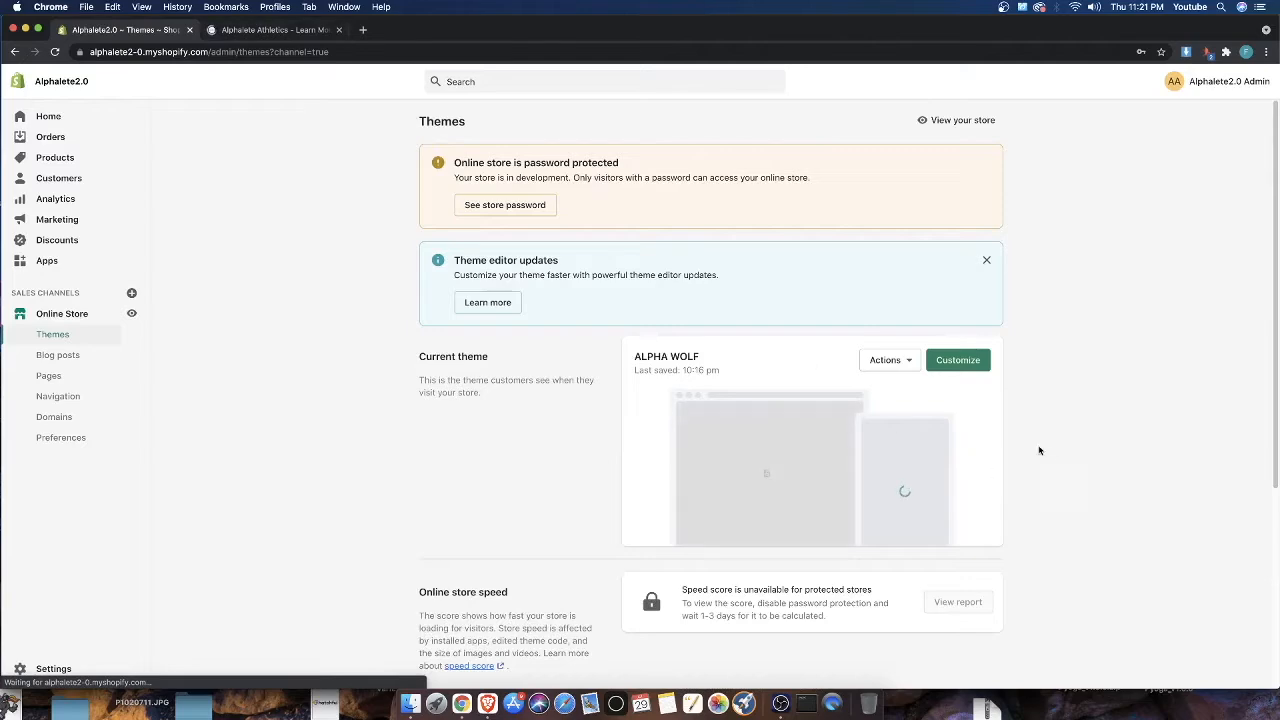
left_click(957, 360)
left_click(300, 30)
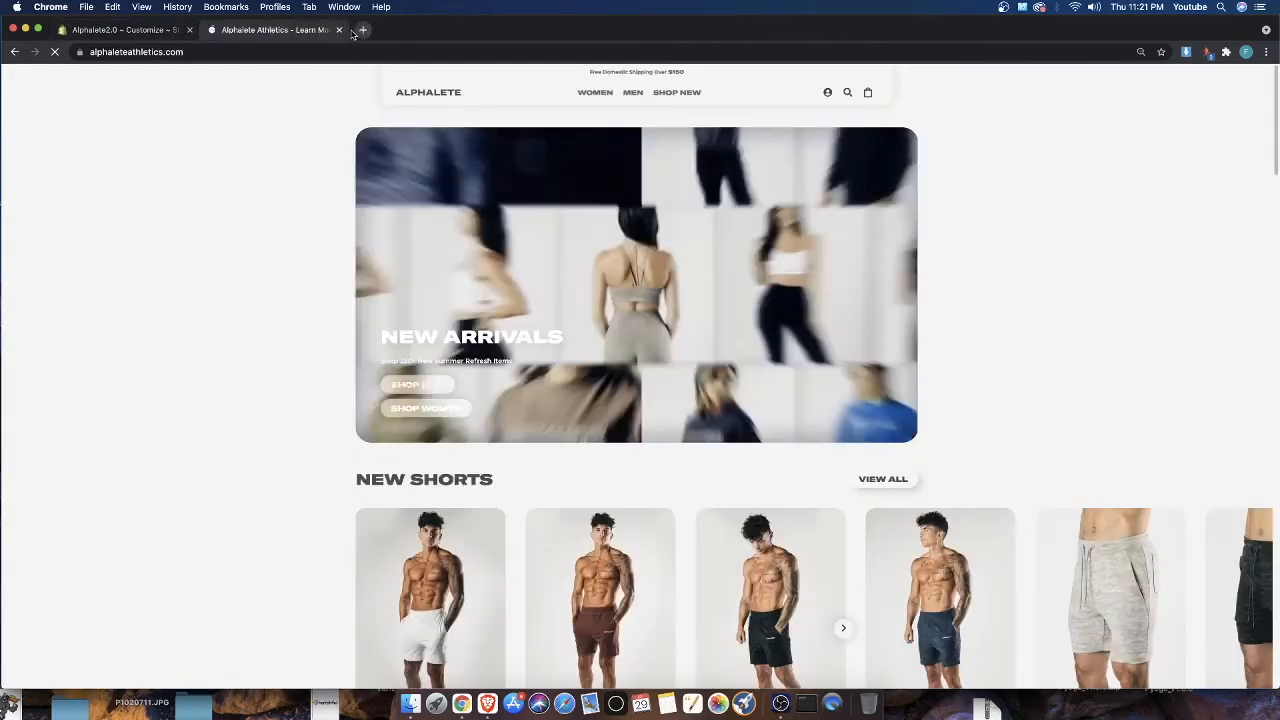
scroll(353, 354, "down", 5)
left_click(338, 30)
Examine the ALPHA WOLF home page preview and its list of sections in the theme editor
scroll(537, 277, "down", 4)
scroll(537, 277, "up", 4)
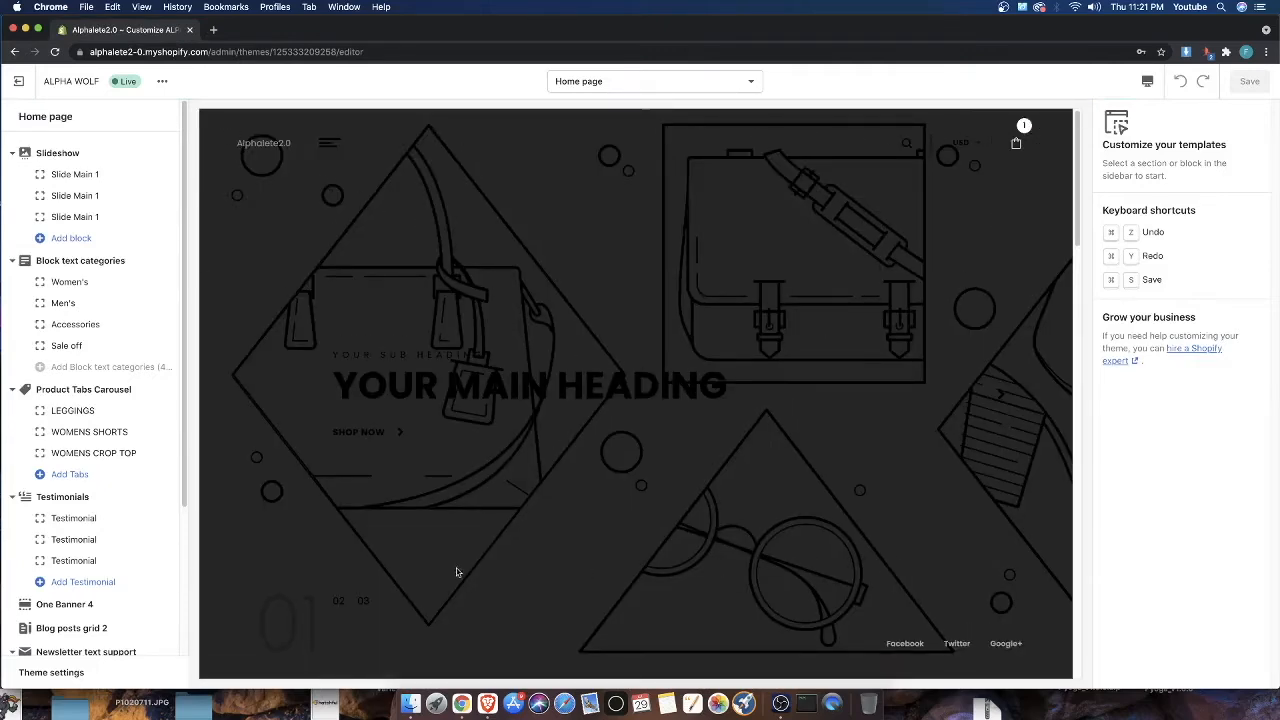
scroll(357, 637, "down", 1)
scroll(357, 637, "up", 1)
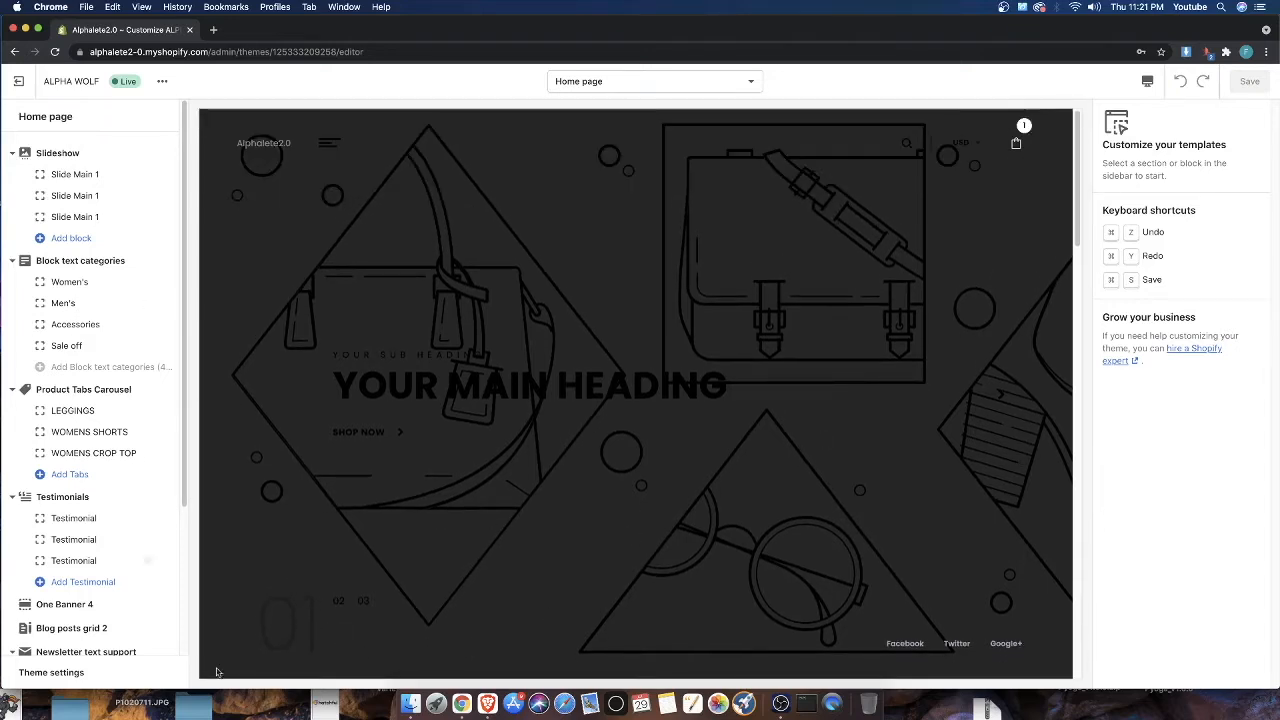
scroll(625, 440, "down", 1)
scroll(612, 440, "up", 1)
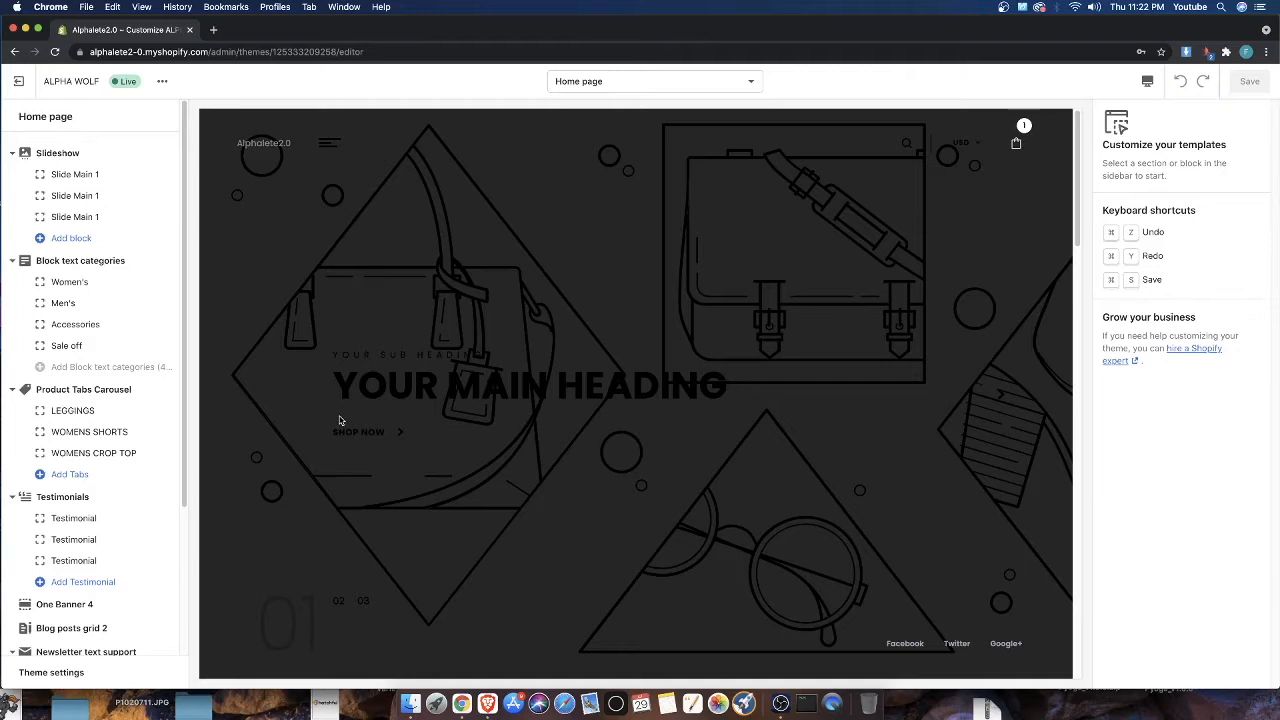
scroll(651, 606, "down", 2)
scroll(651, 606, "up", 2)
scroll(166, 334, "down", 1)
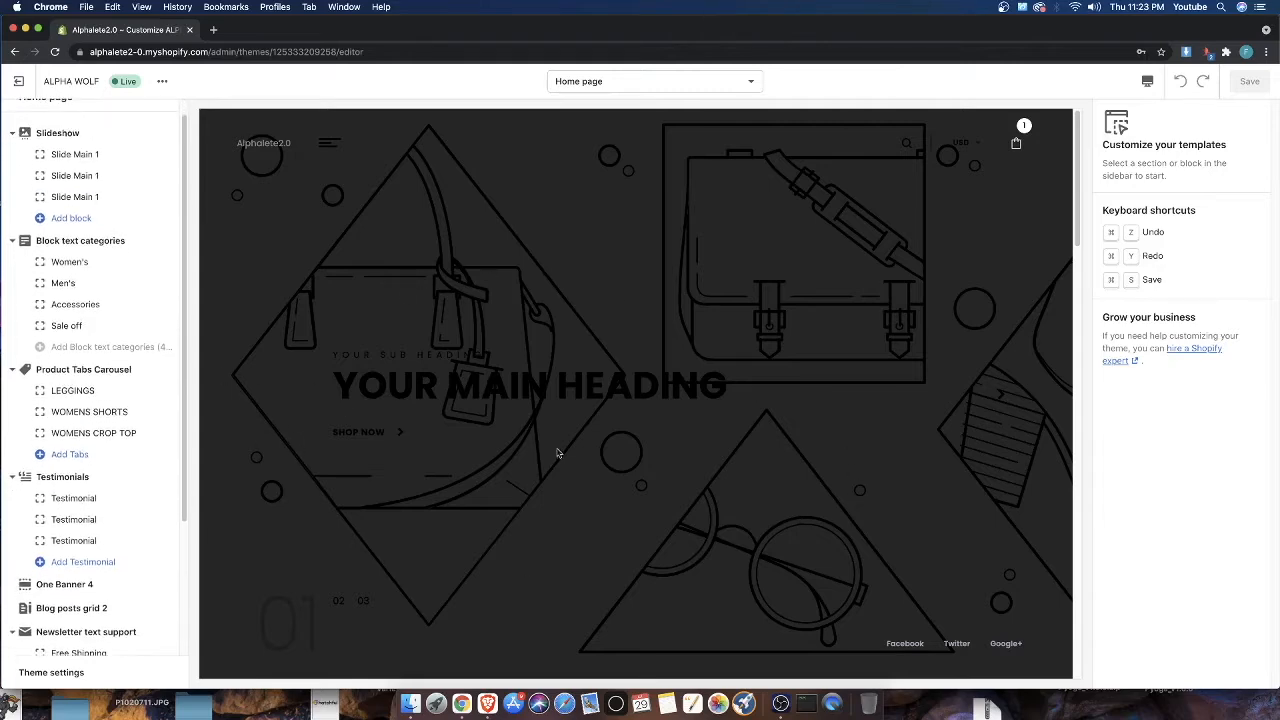
scroll(120, 420, "down", 5)
Open wolfofshopify.com in a new tab and view its home page and the Alpha Wolf theme's sales page
left_click(213, 30)
type("wolfof")
key("Return")
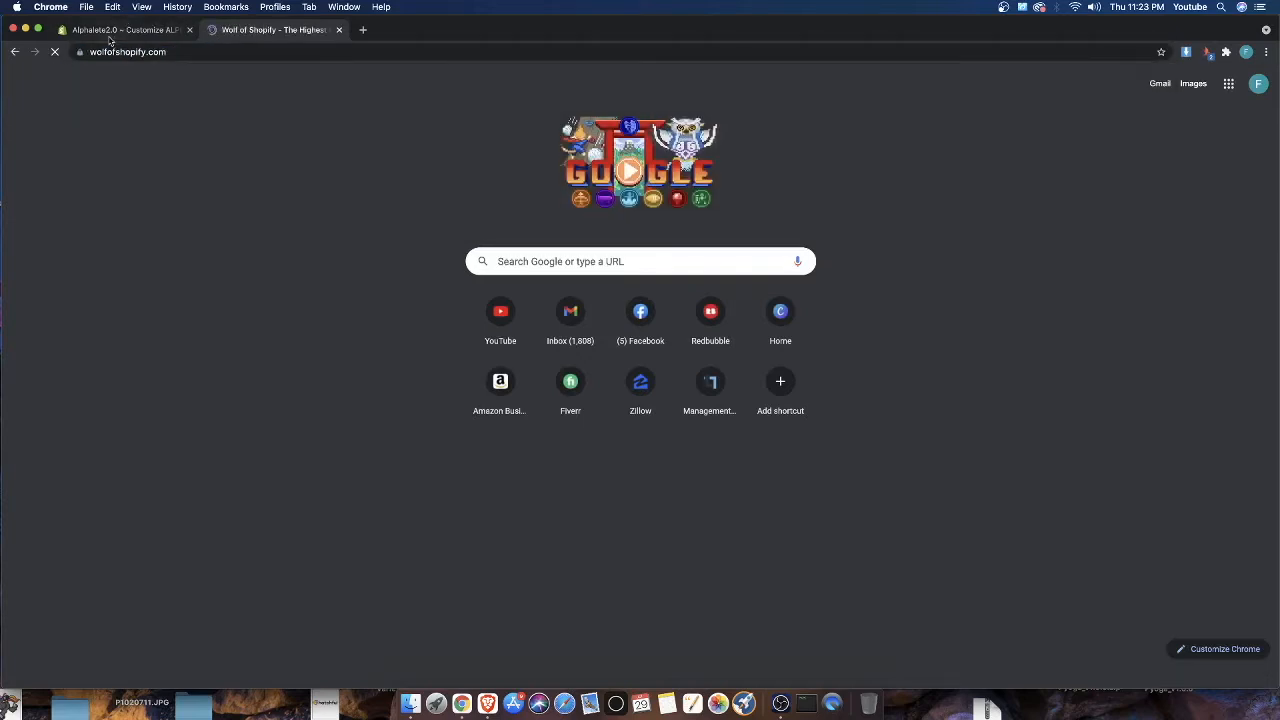
left_click(118, 30)
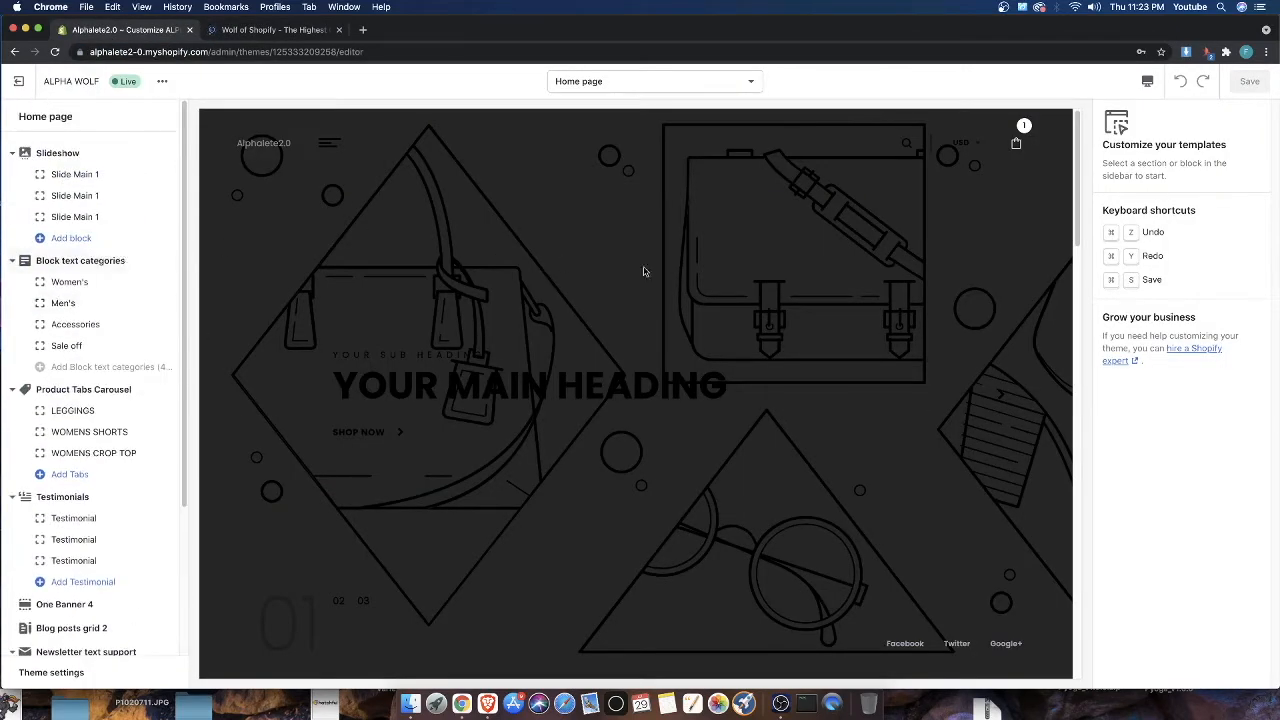
left_click(252, 30)
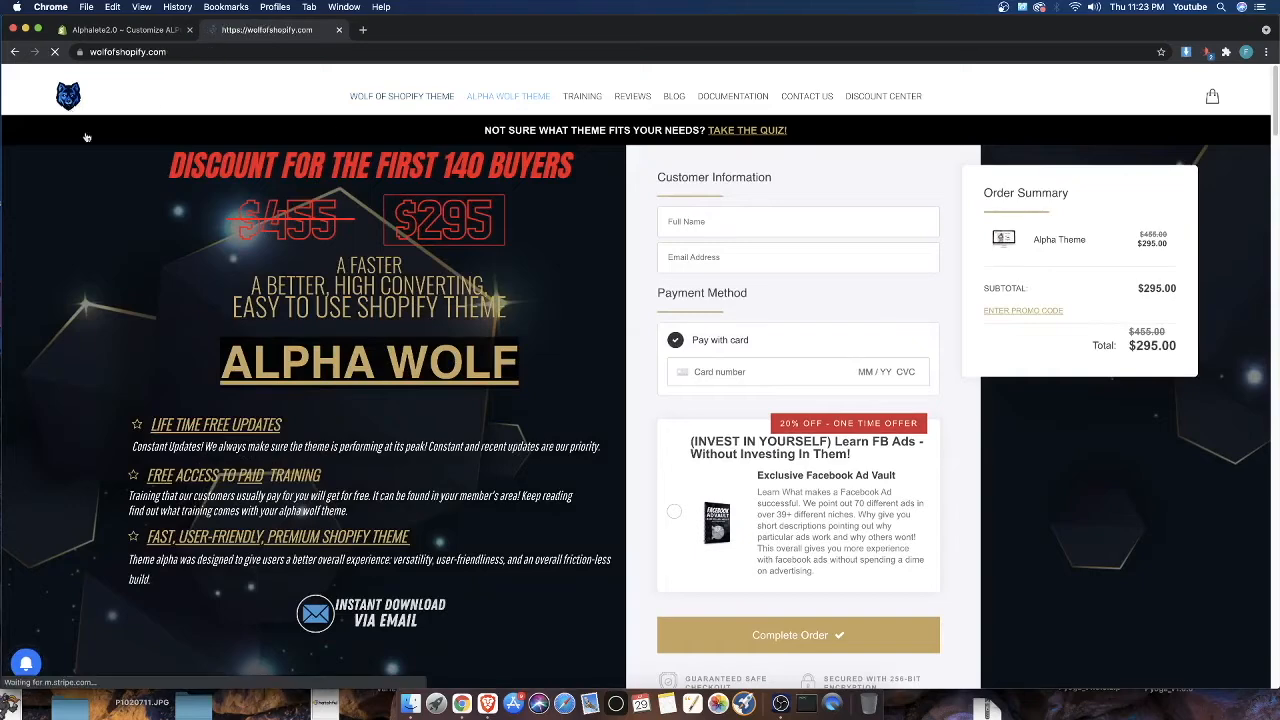
left_click(68, 96)
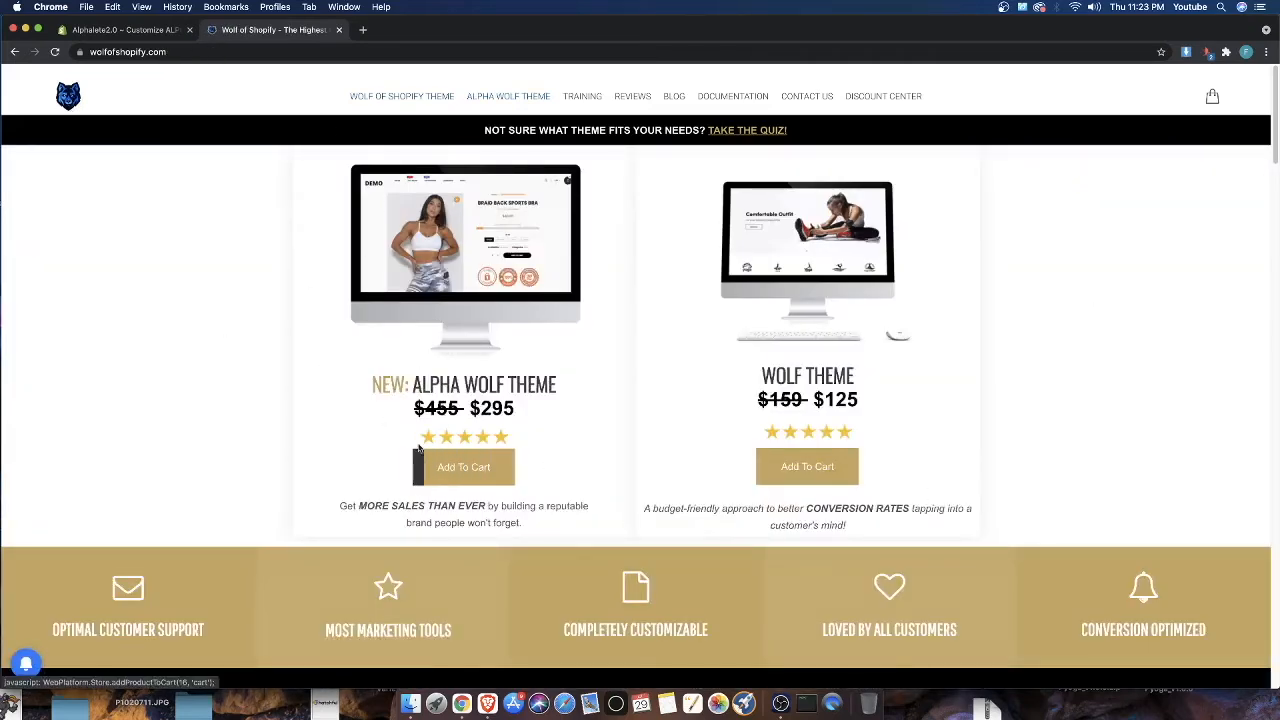
left_click(525, 97)
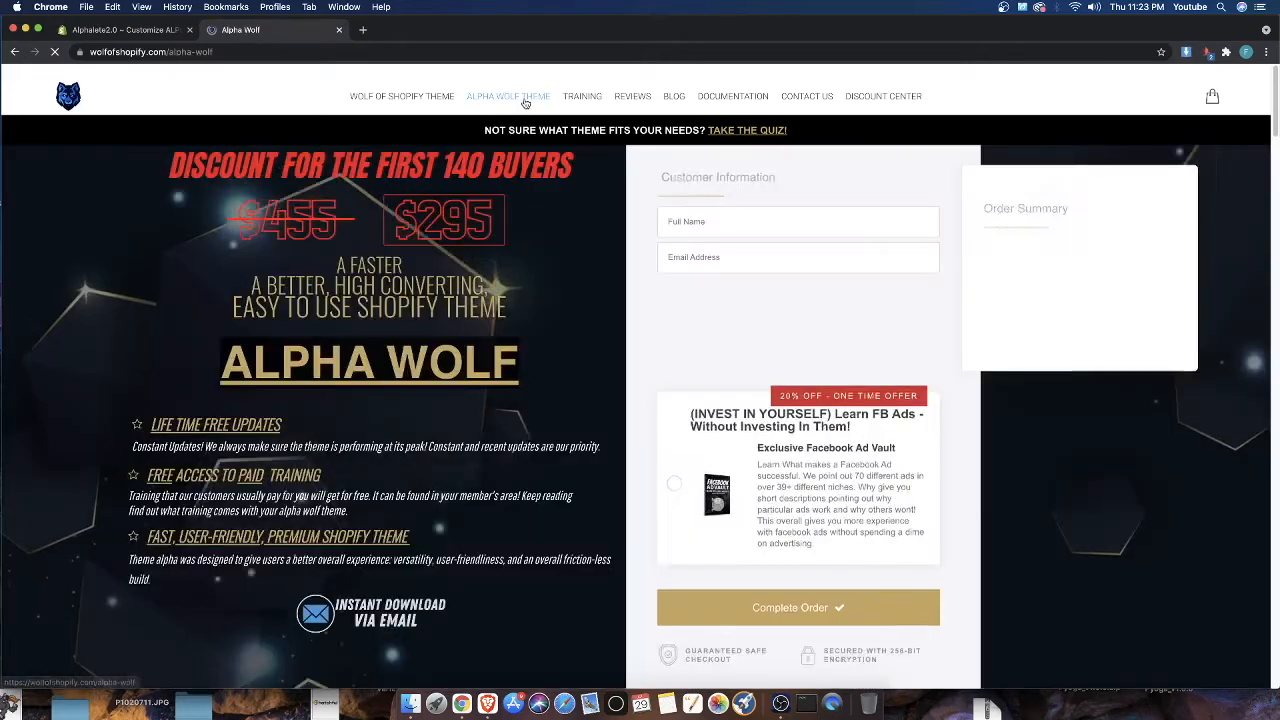
left_click_drag(657, 188, 1037, 574)
left_click(1037, 574)
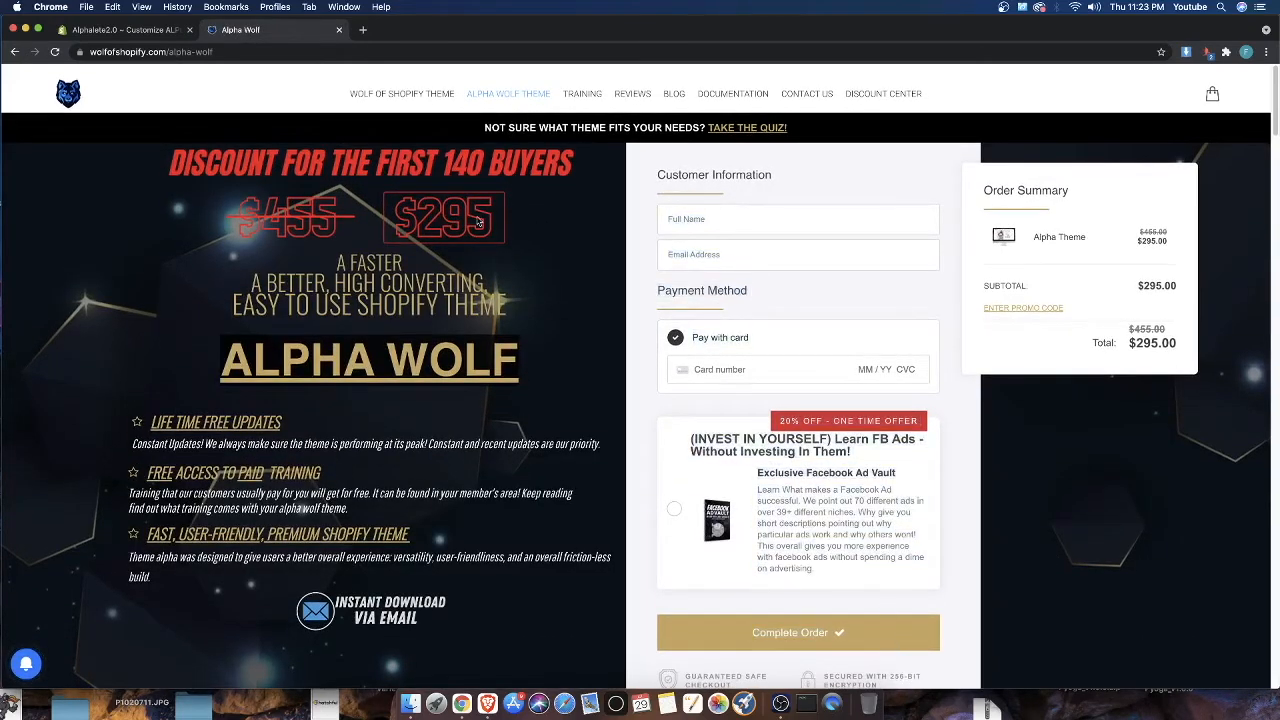
Return to the theme editor and view the Womens Shorts, Womens Crop Top and Leggings products in the home page carousel
left_click(145, 30)
scroll(683, 476, "down", 4)
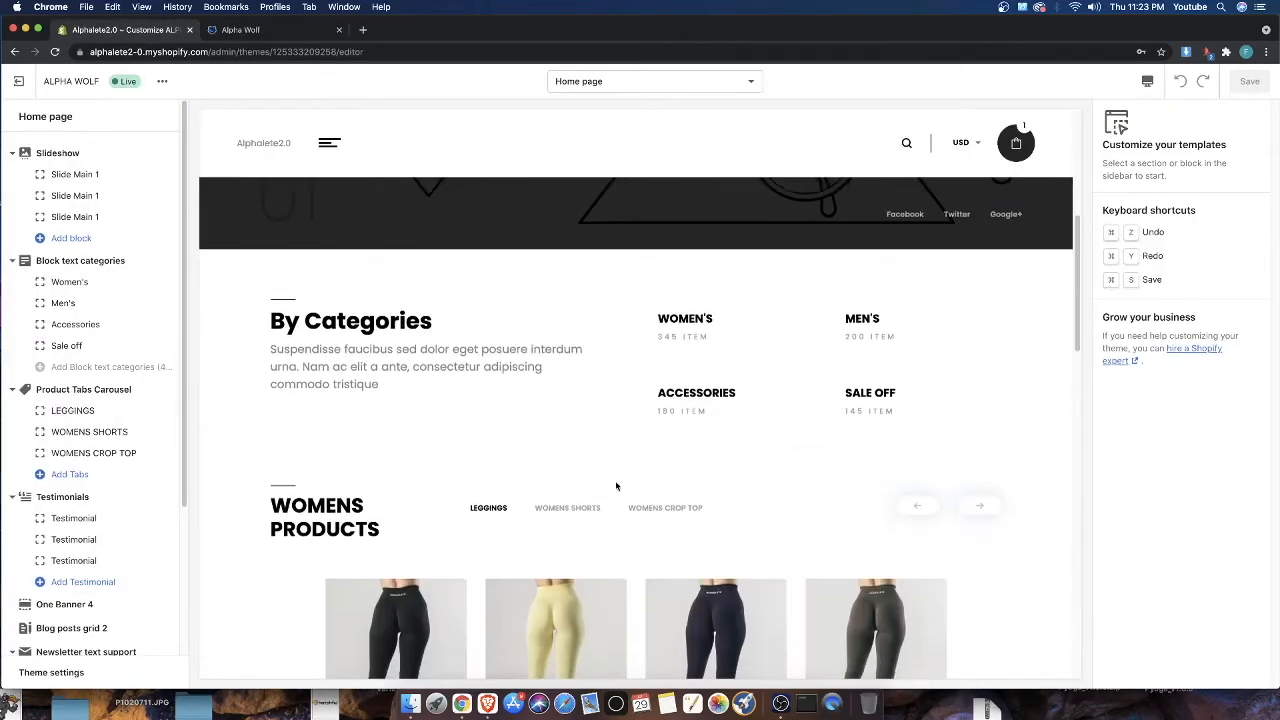
scroll(615, 483, "up", 4)
scroll(485, 470, "down", 8)
scroll(564, 488, "up", 3)
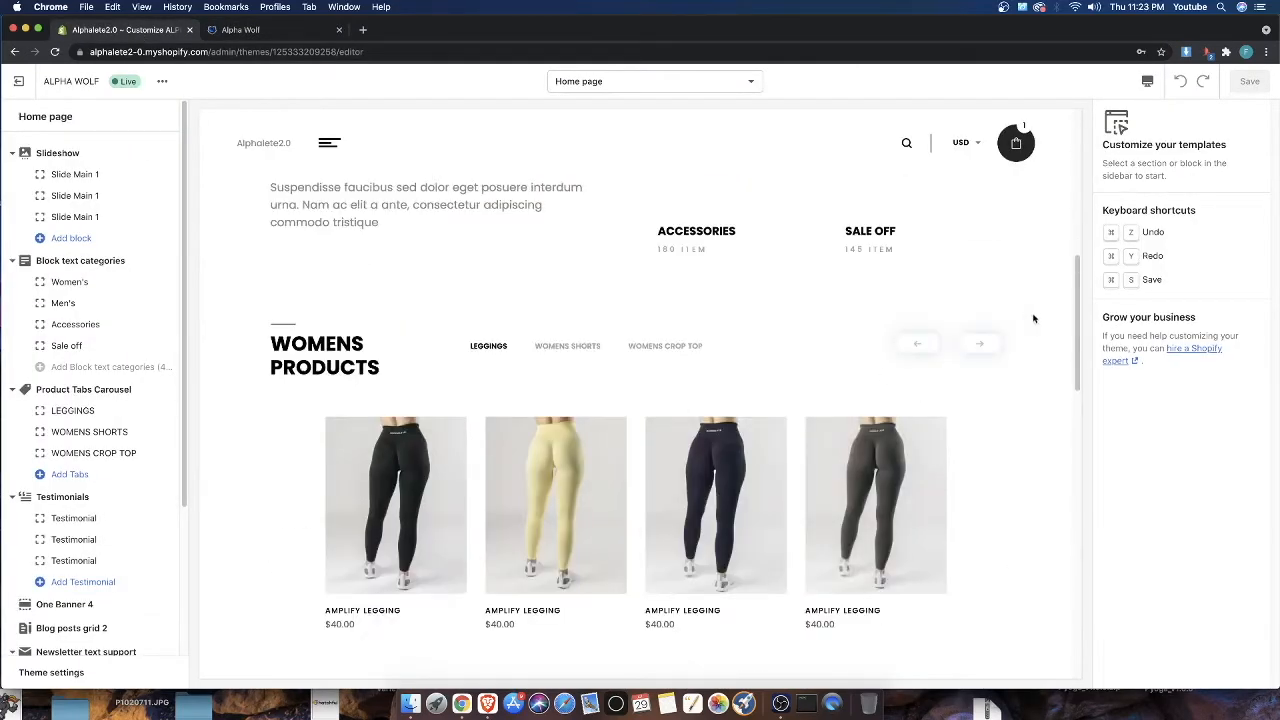
left_click(588, 347)
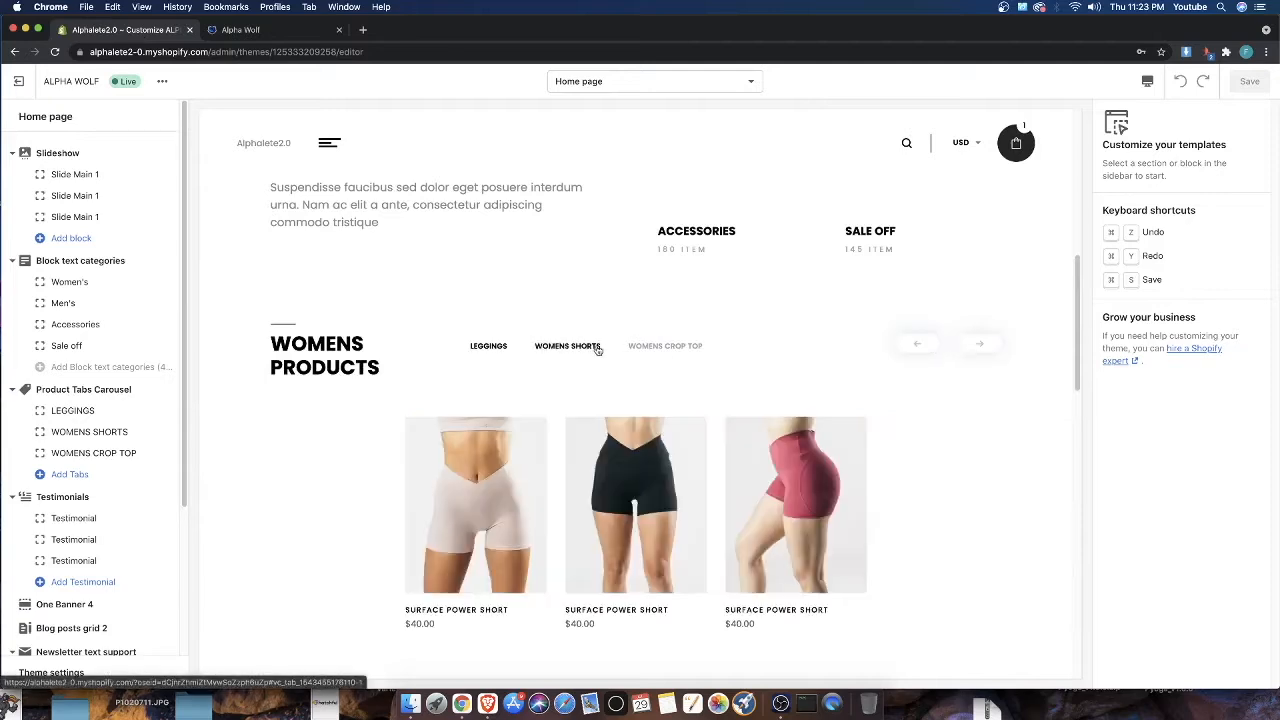
left_click(665, 346)
left_click(488, 346)
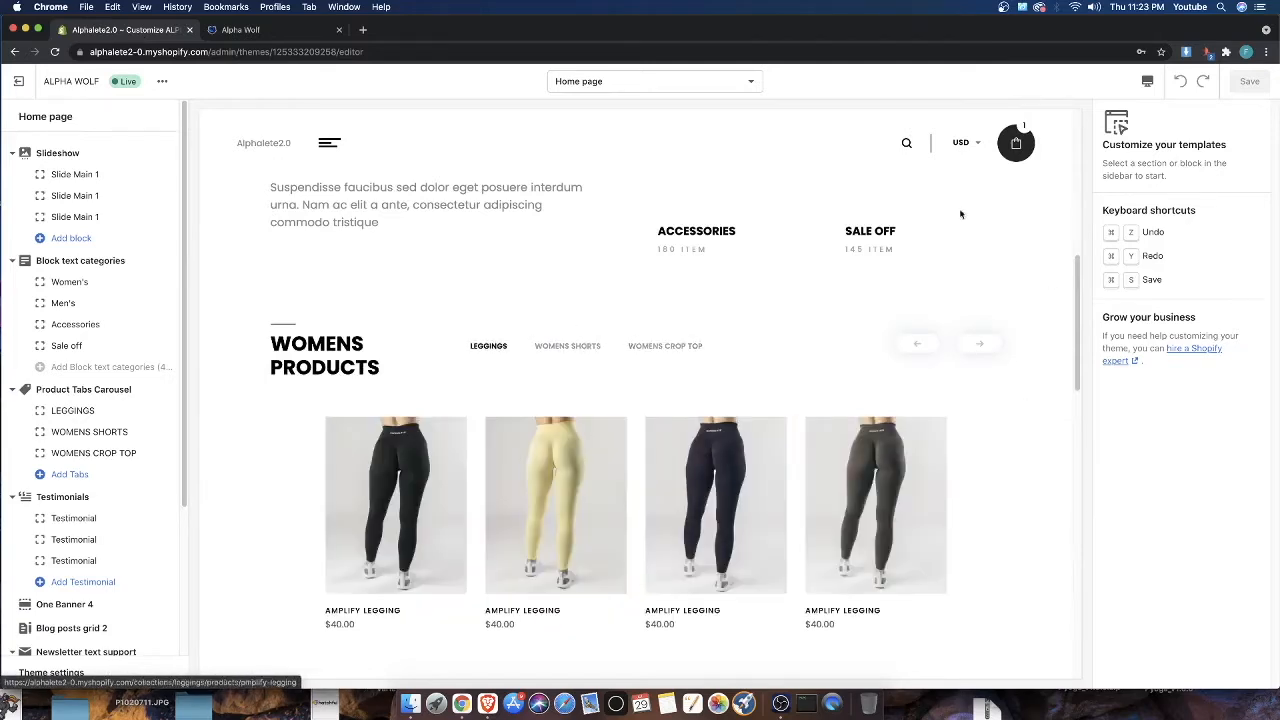
Look through the home page preview from the slideshow to the blog section, examining the 40% sale banner's text
scroll(476, 357, "up", 3)
scroll(476, 357, "up", 3)
scroll(434, 420, "down", 4)
scroll(235, 327, "up", 4)
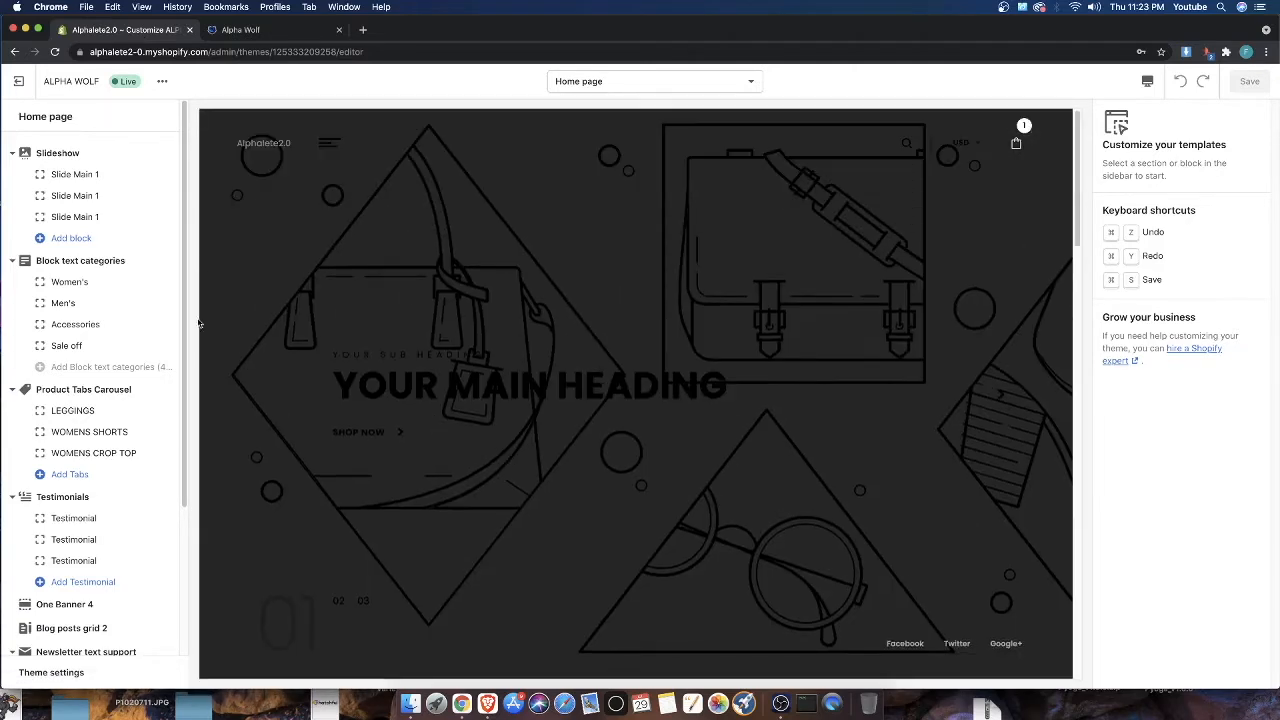
scroll(465, 537, "down", 10)
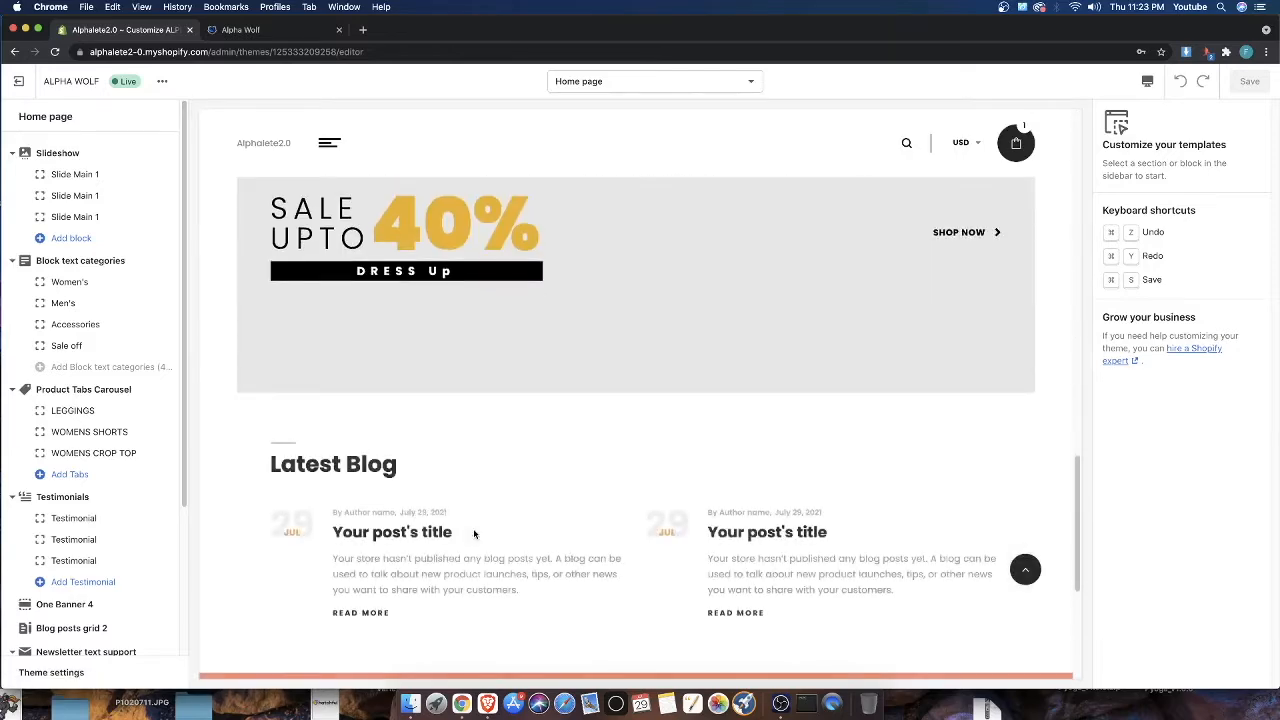
scroll(473, 530, "up", 3)
scroll(472, 530, "down", 1)
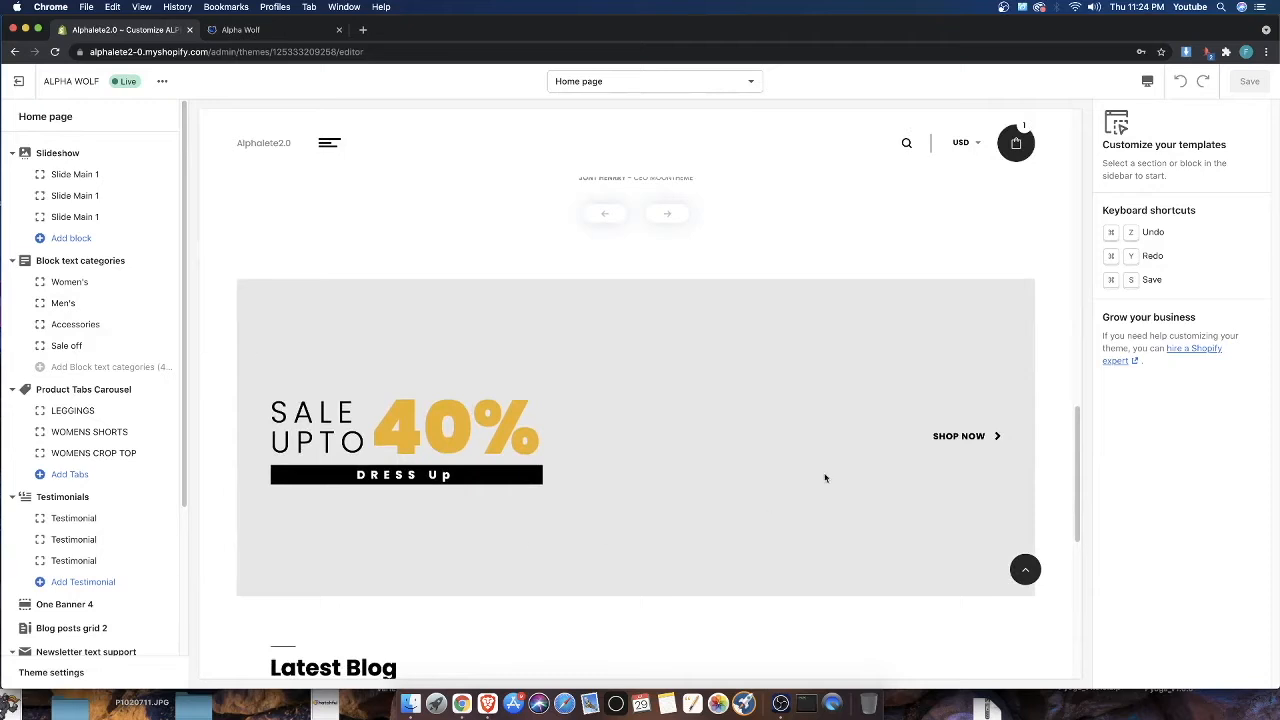
left_click_drag(275, 396, 586, 449)
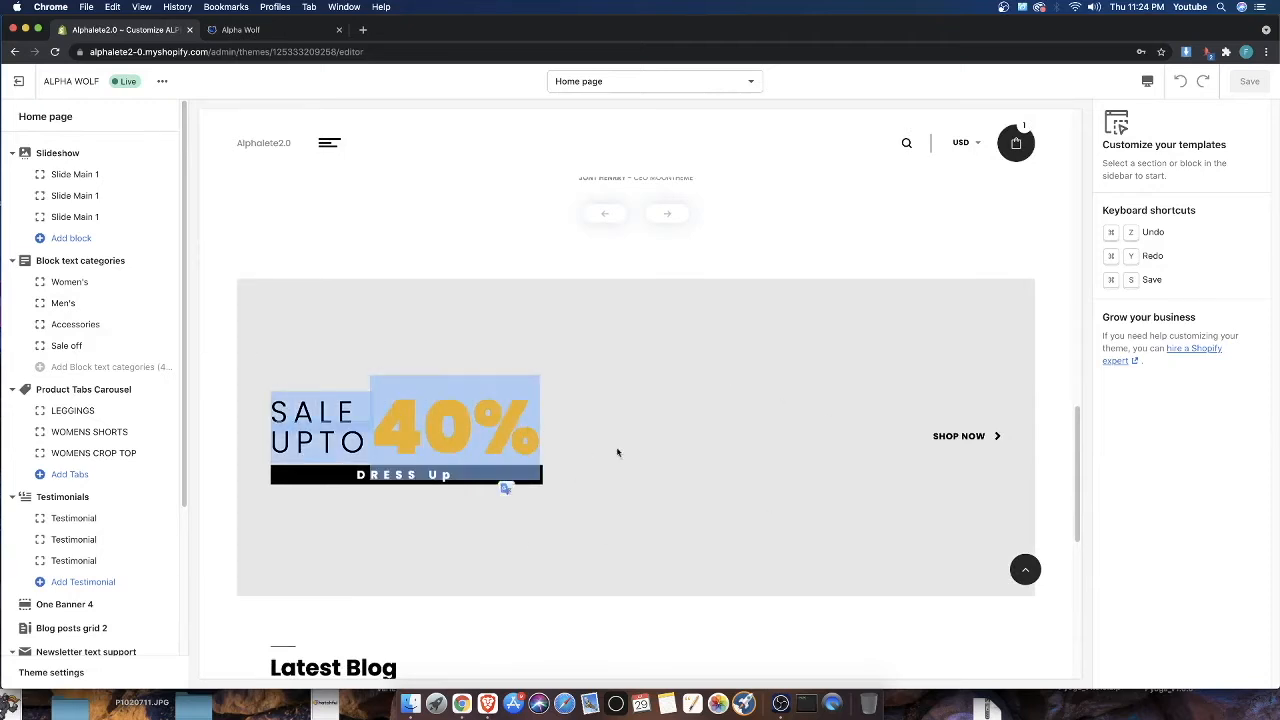
left_click(471, 302)
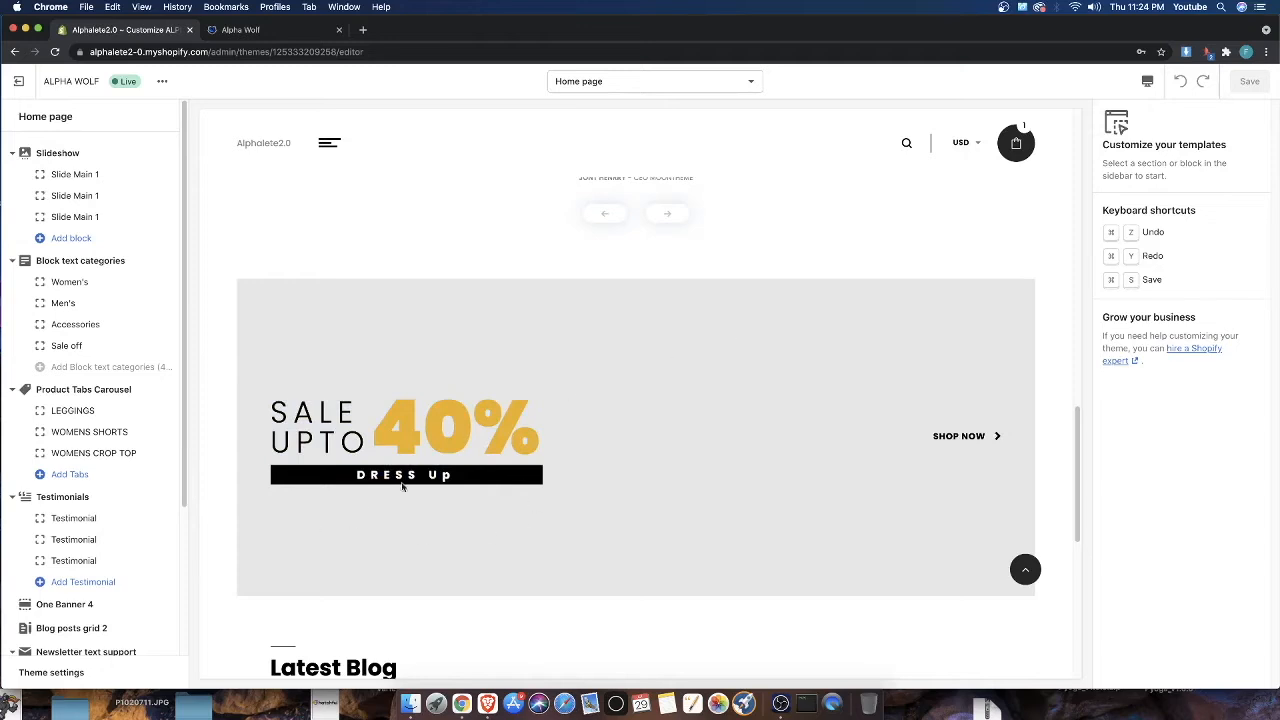
View the One Banner 4 section's settings and add a One Banner section to the home page
scroll(158, 492, "down", 2)
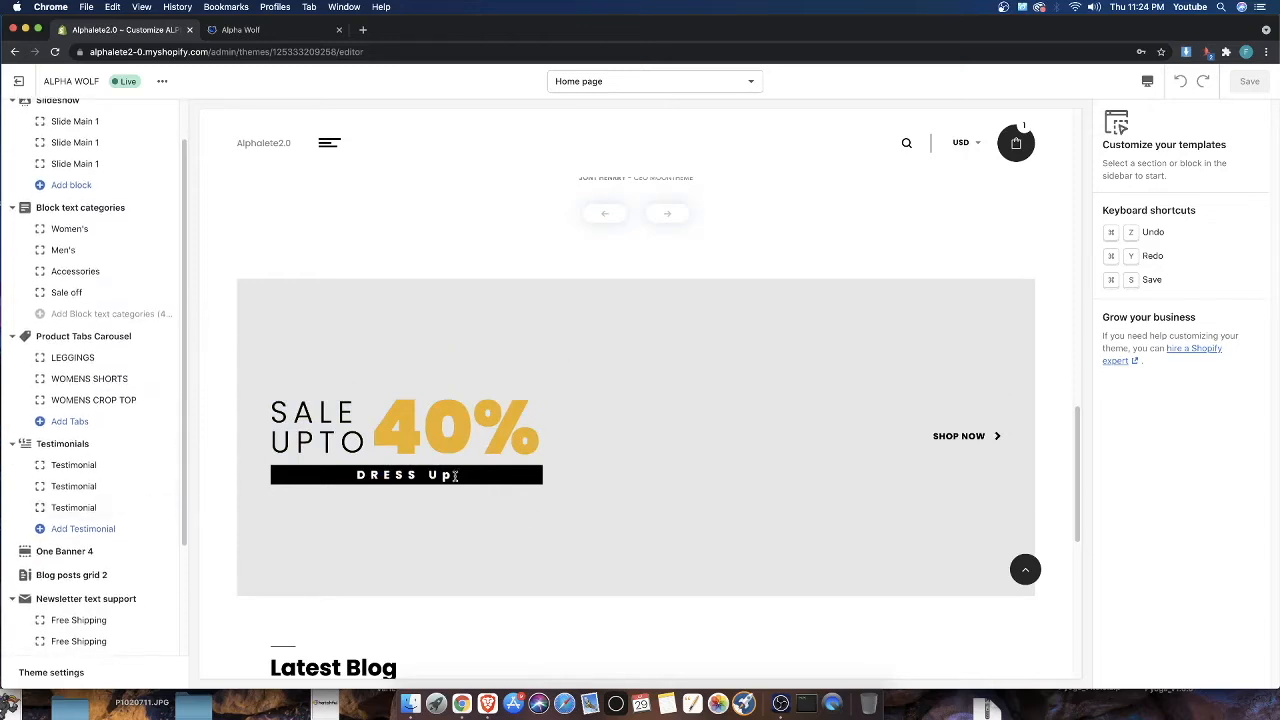
left_click(68, 537)
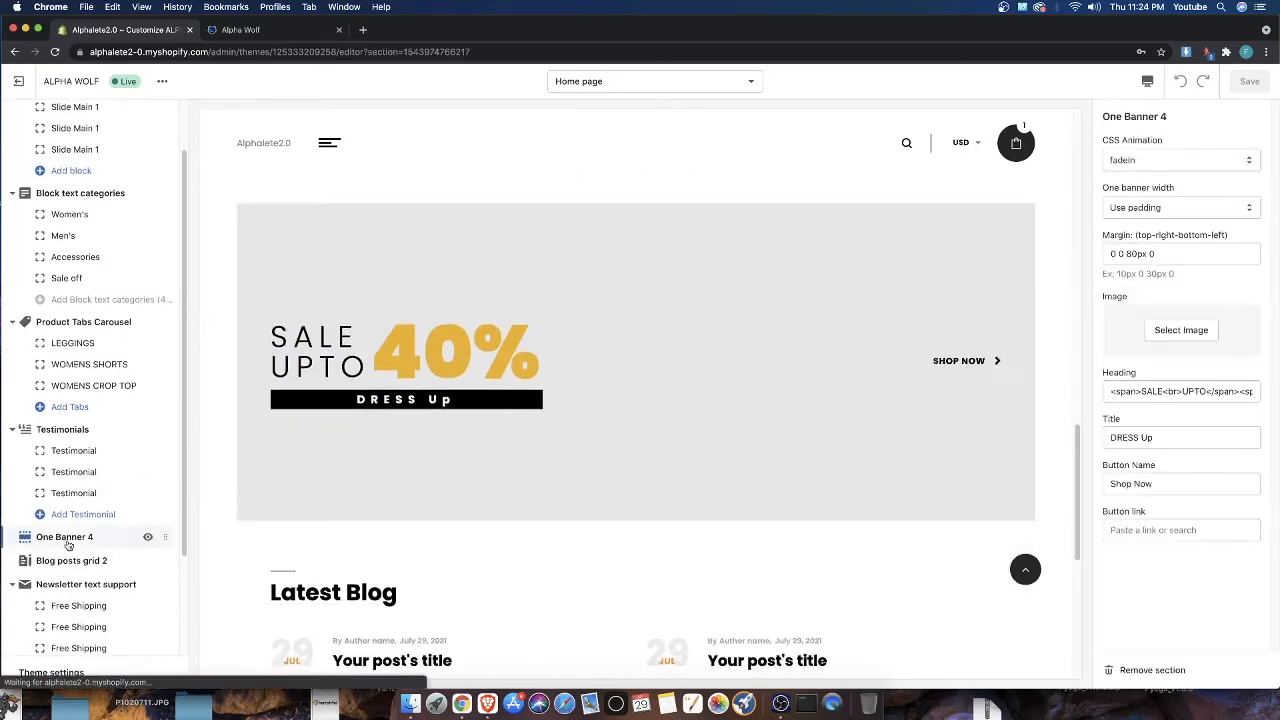
scroll(97, 563, "down", 4)
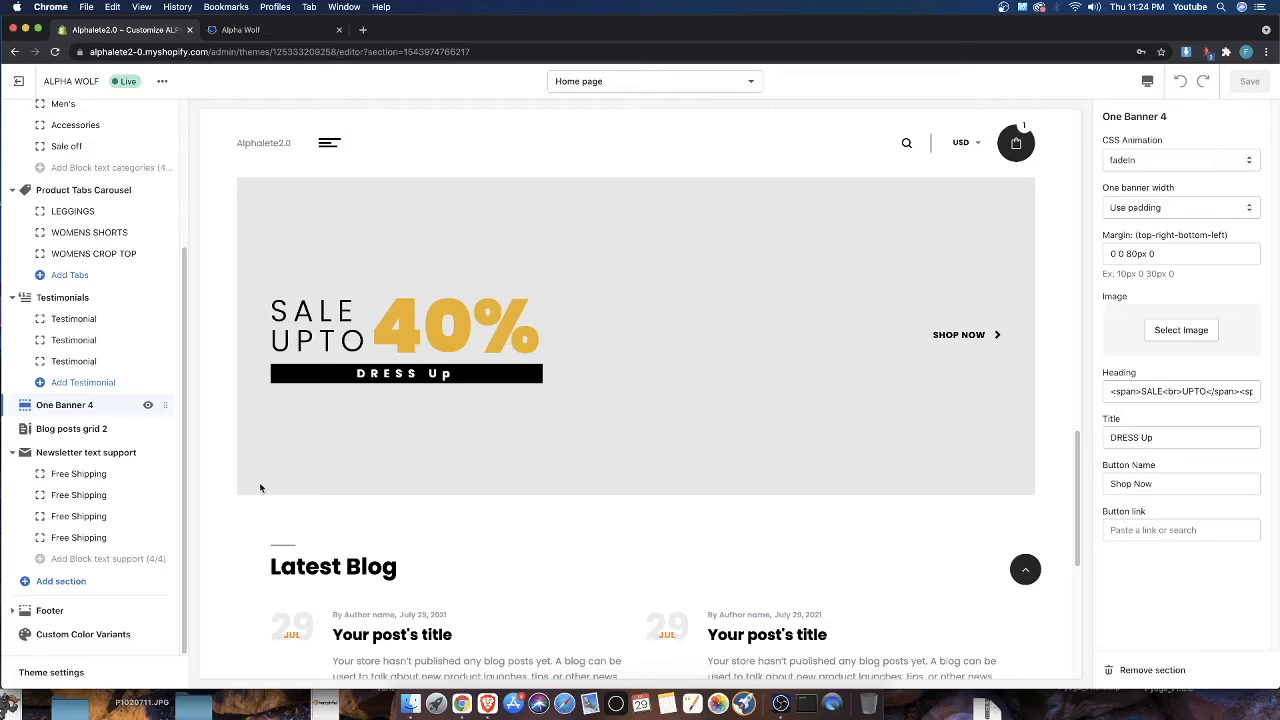
left_click(62, 581)
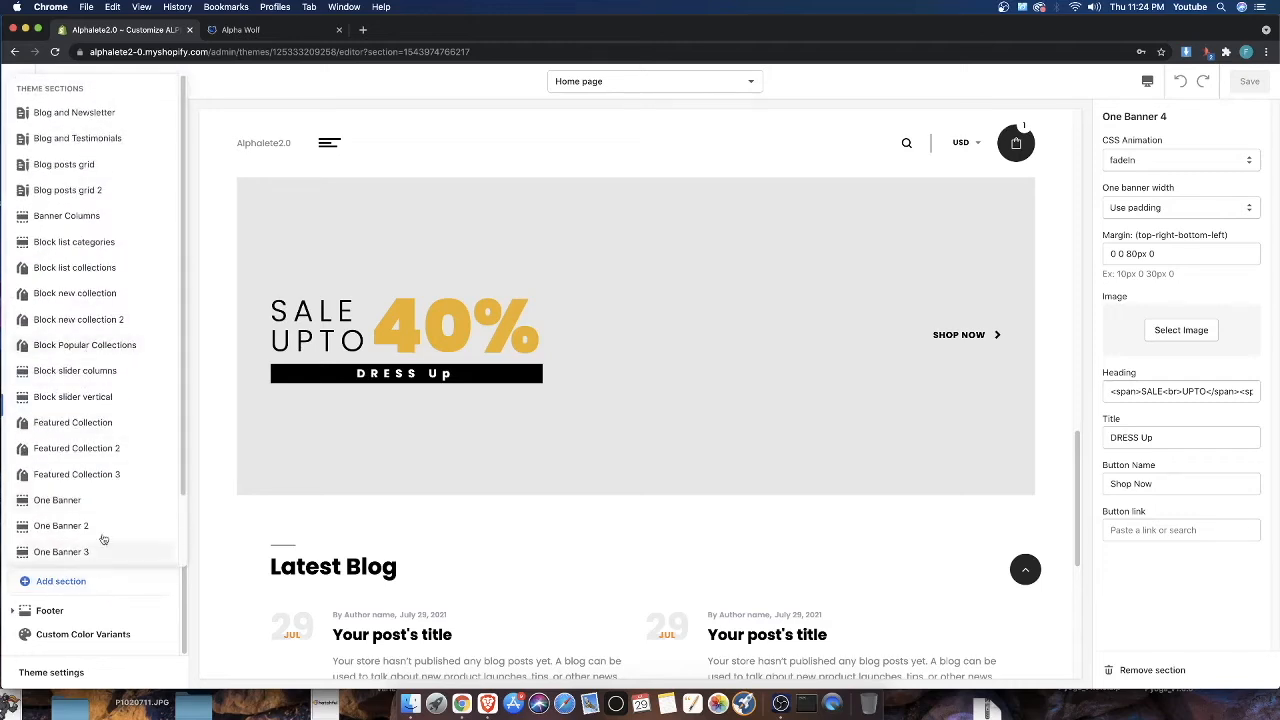
scroll(99, 529, "down", 2)
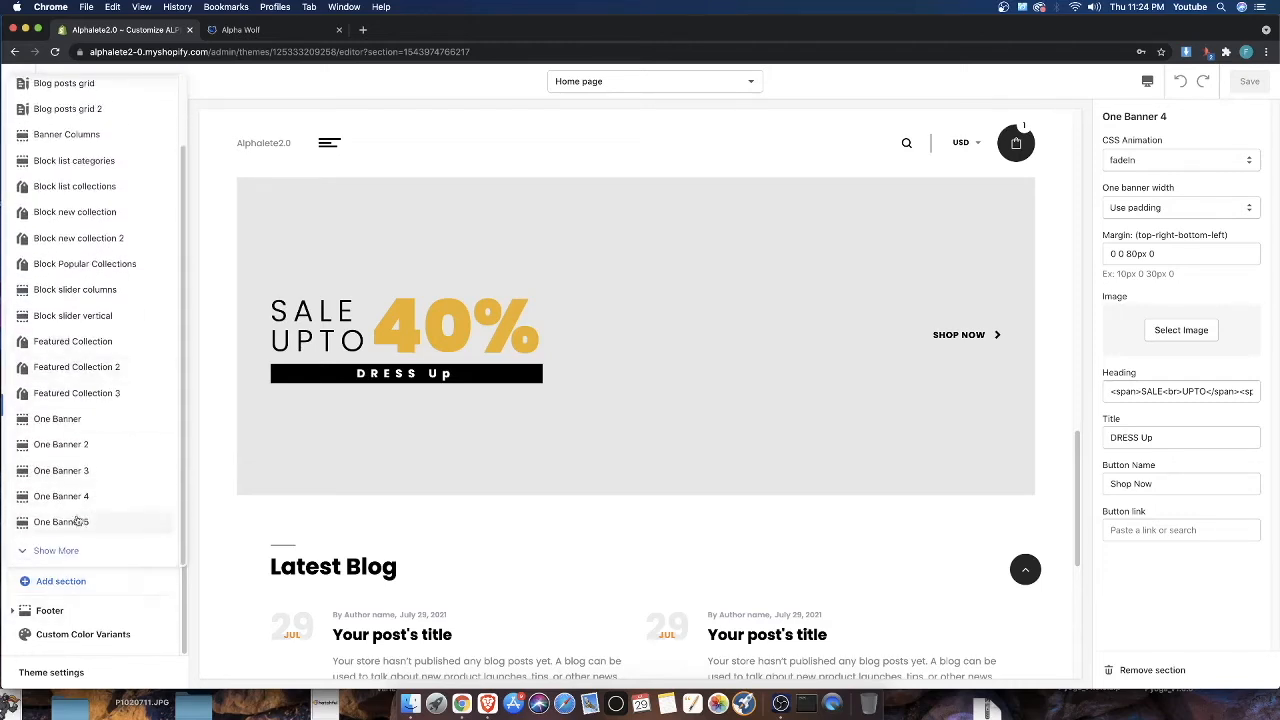
left_click(49, 420)
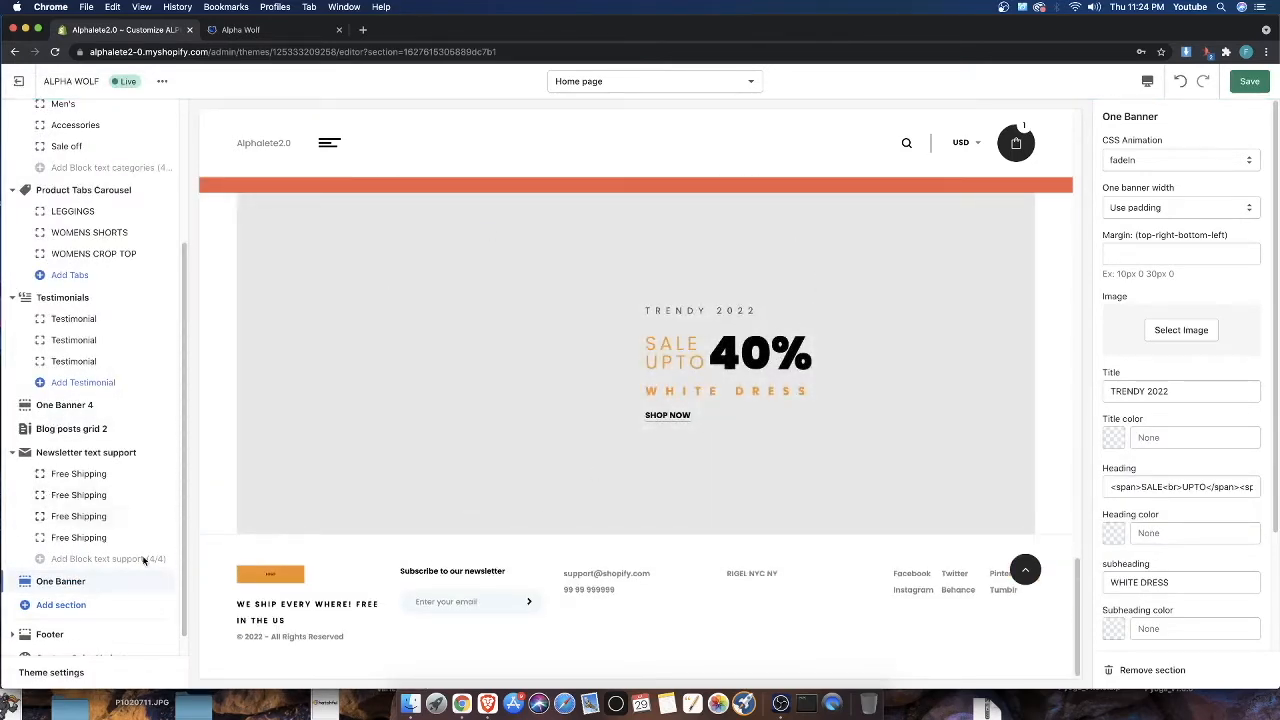
Add a One Banner 2 section to the home page and view its settings and preview
scroll(88, 575, "down", 1)
left_click(61, 581)
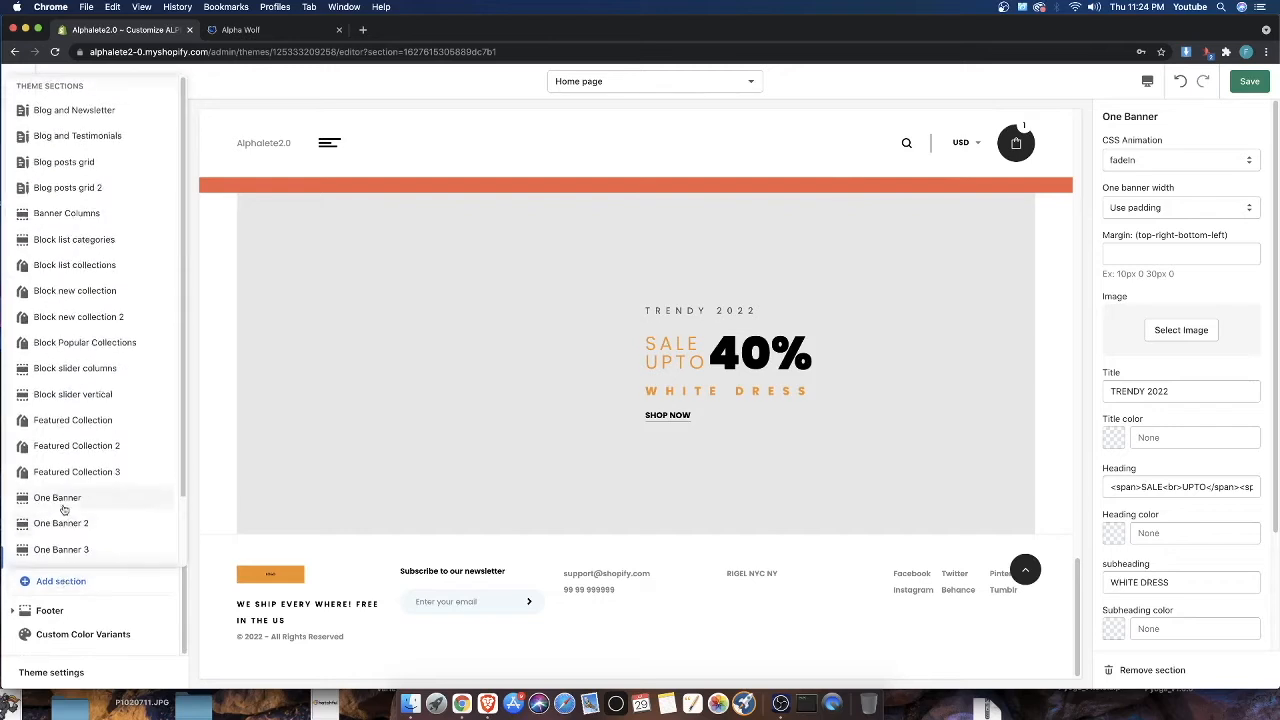
left_click(60, 523)
left_click(100, 557)
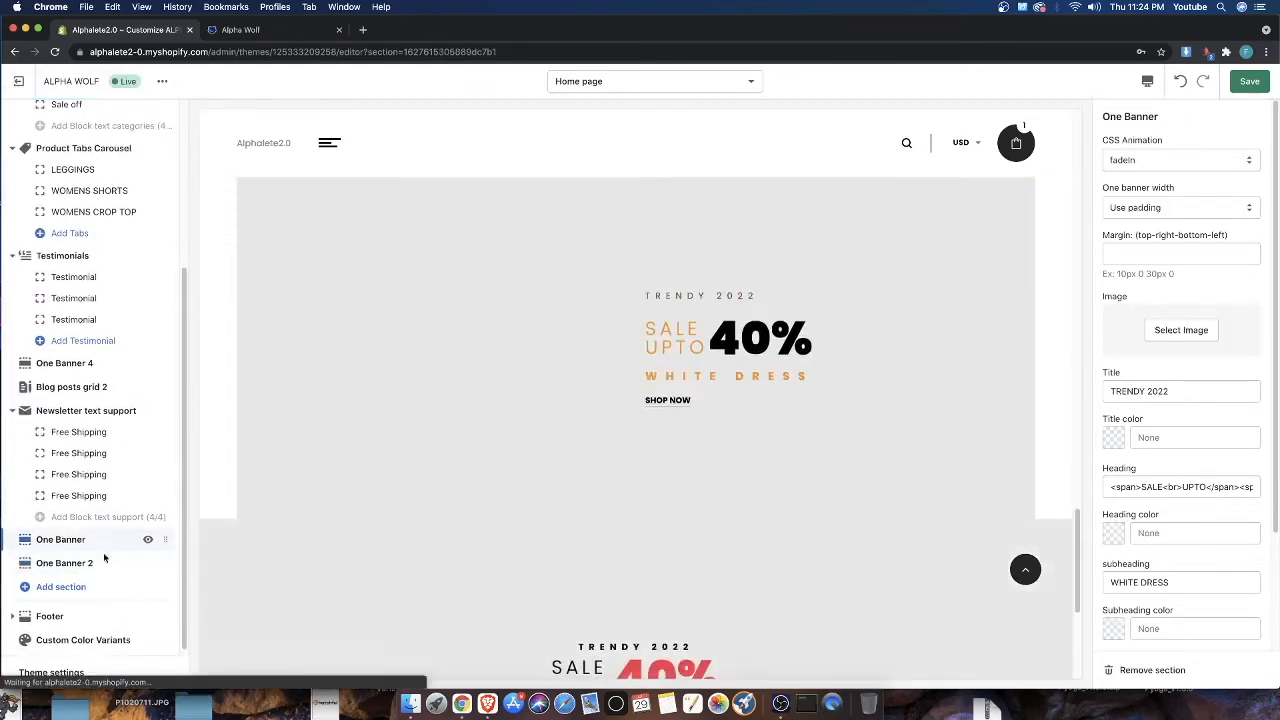
left_click(93, 563)
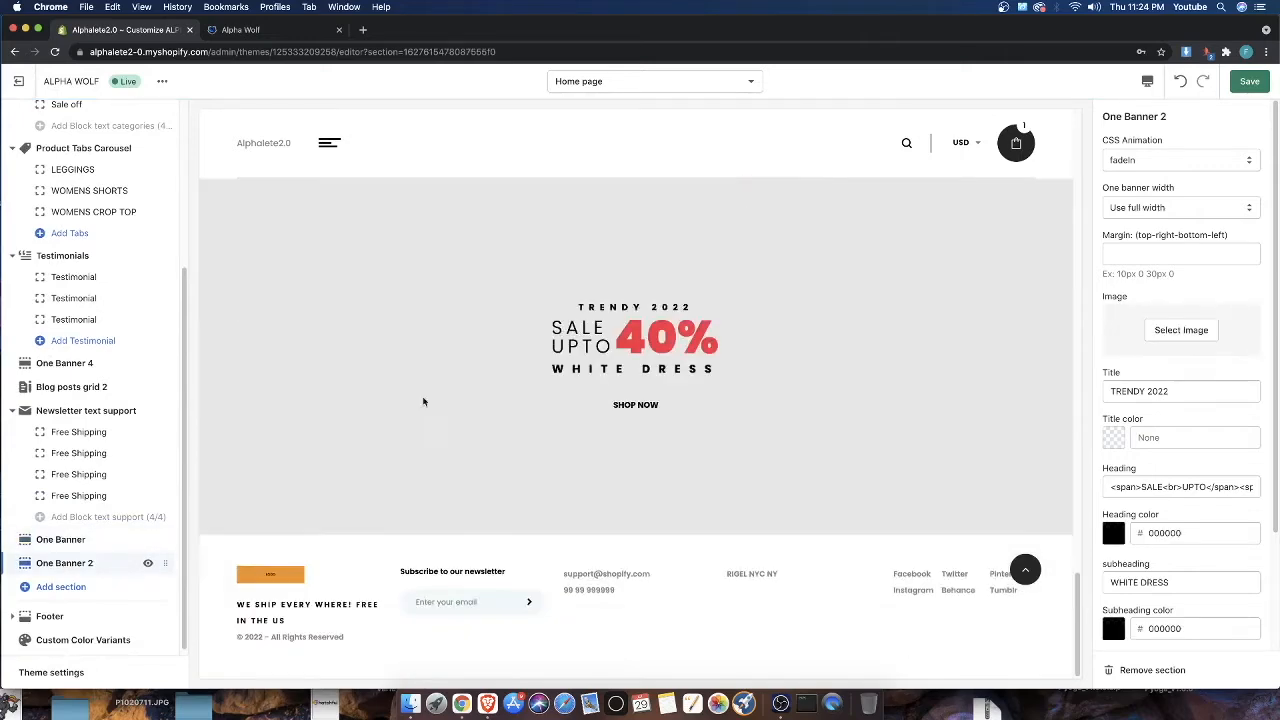
Add One Banner 3 and One Banner 4 sections to the home page and view the added banners in the preview
left_click(60, 587)
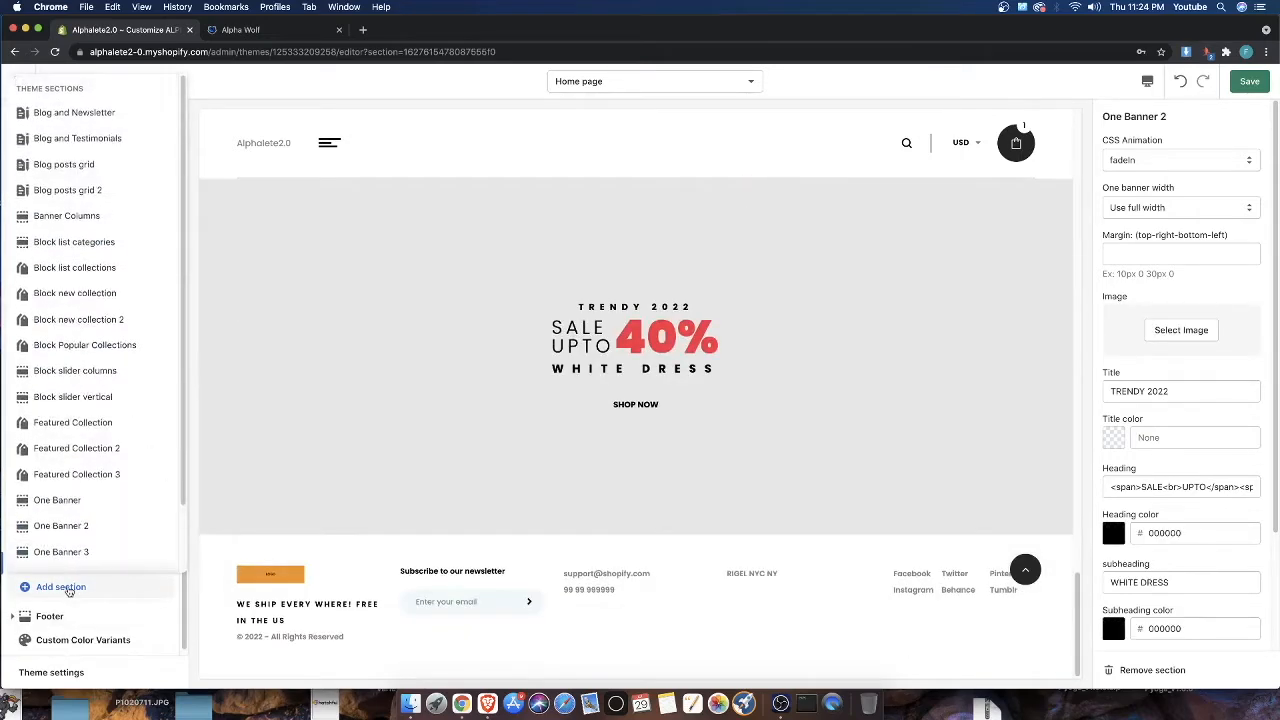
left_click(82, 540)
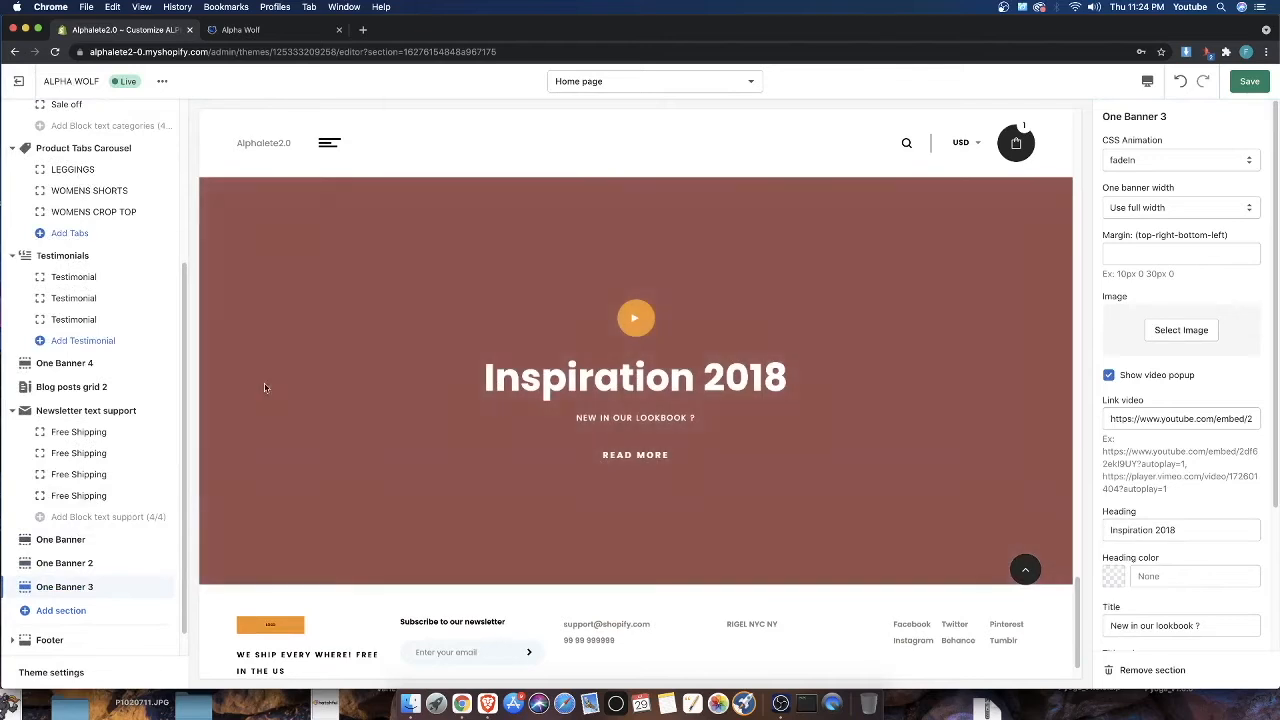
left_click(55, 611)
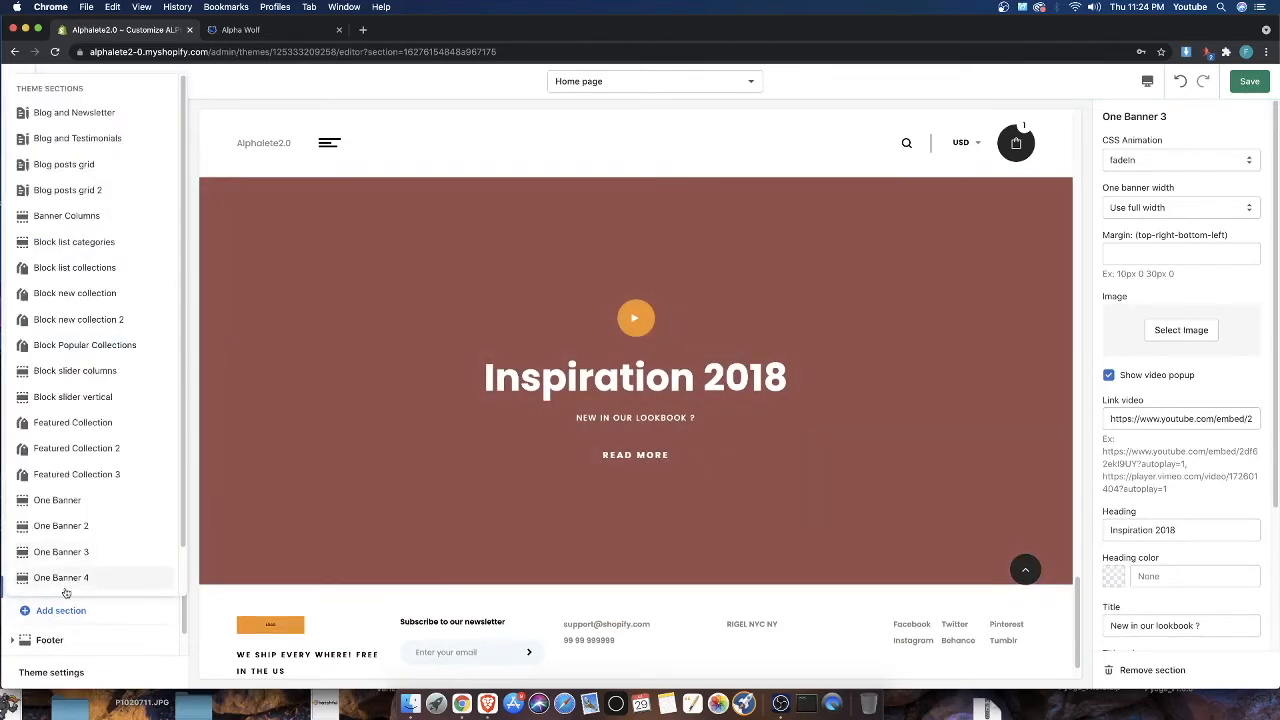
left_click(62, 578)
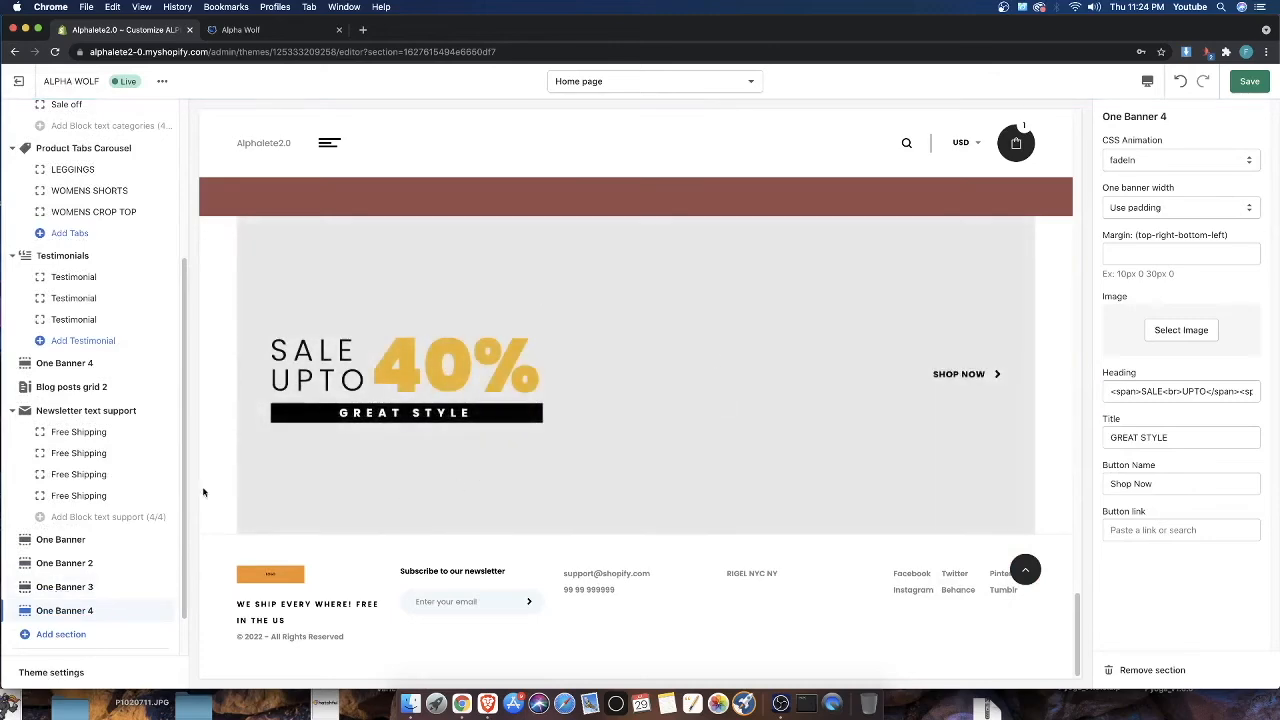
scroll(184, 492, "down", 1)
scroll(464, 467, "up", 10)
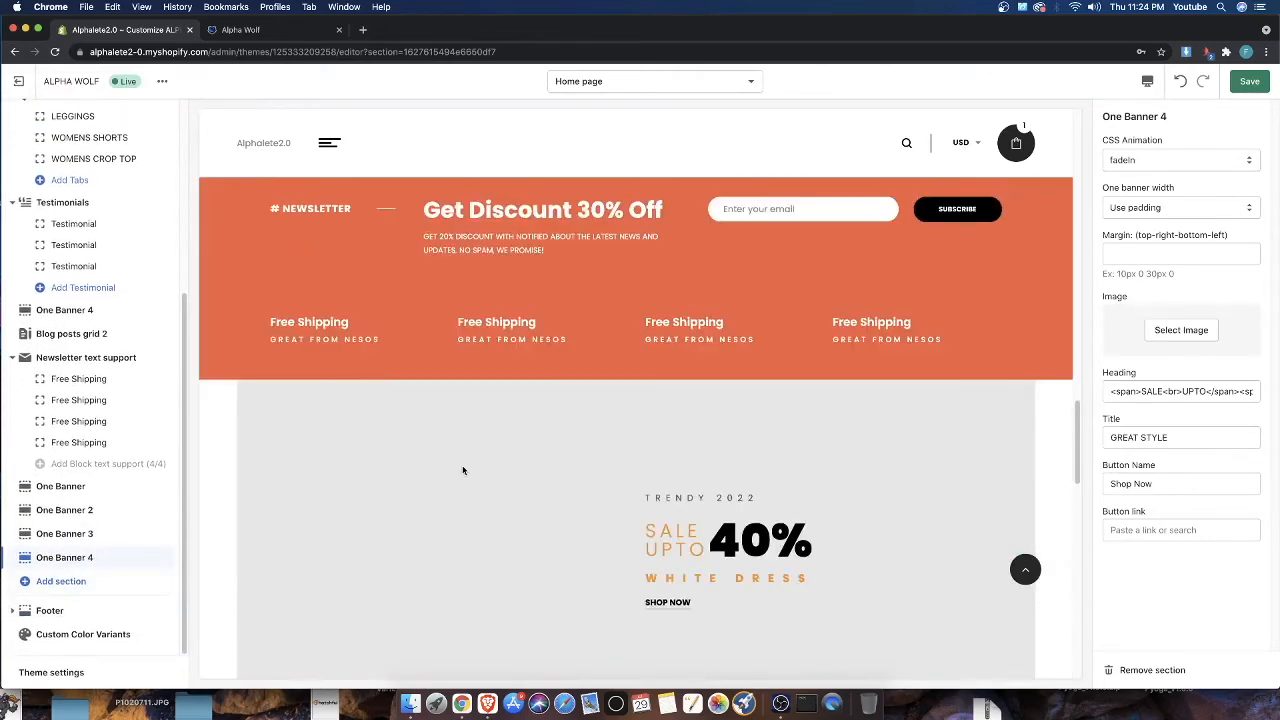
scroll(625, 515, "up", 10)
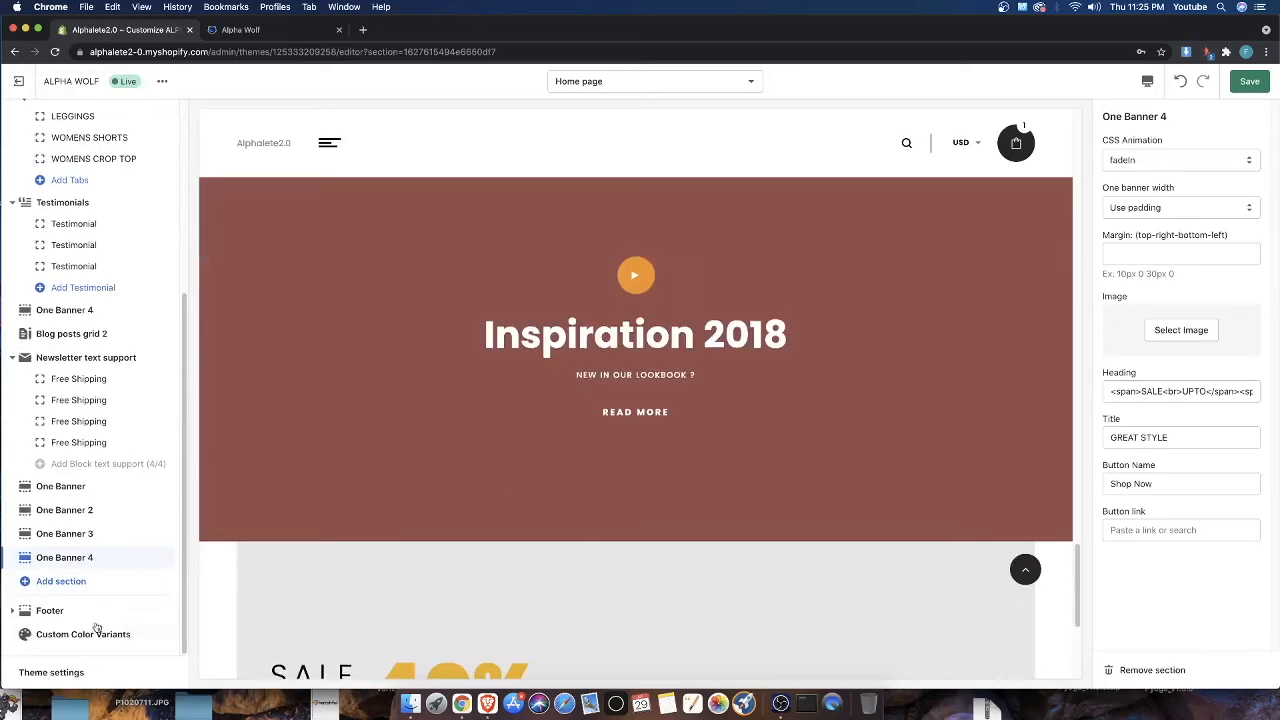
Add a One Banner 5 section to the home page
left_click(70, 581)
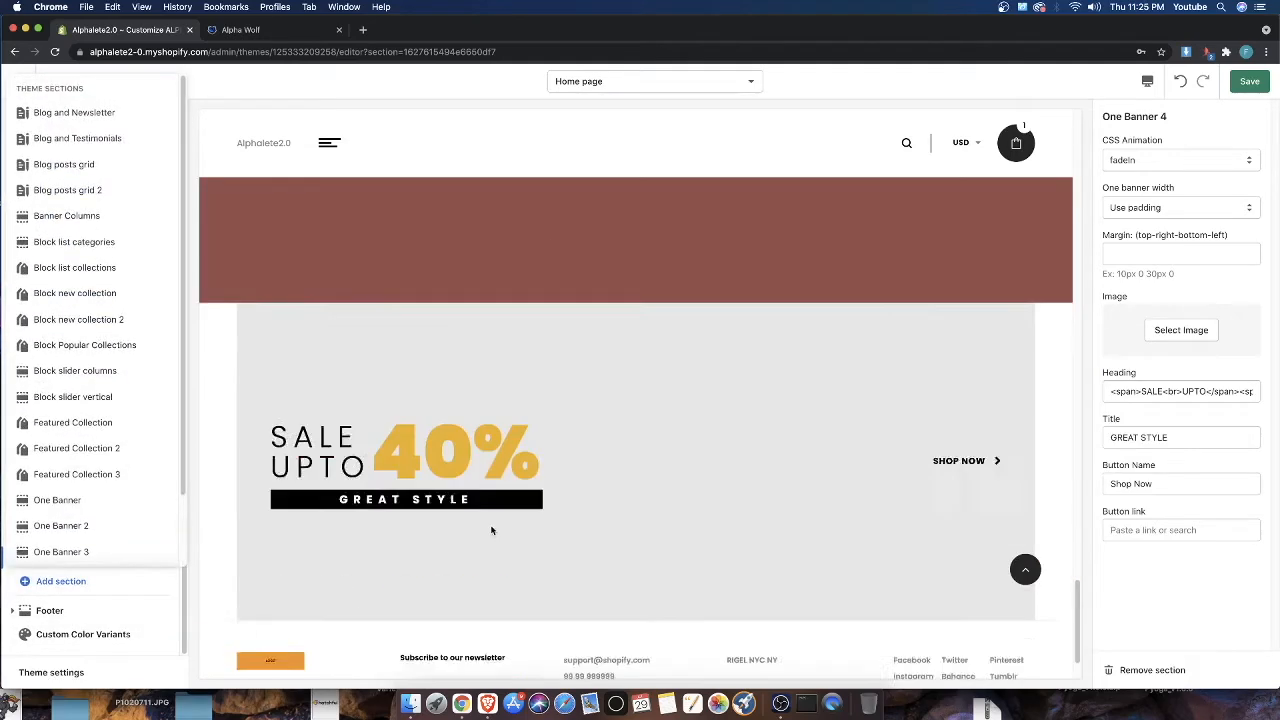
scroll(65, 537, "down", 2)
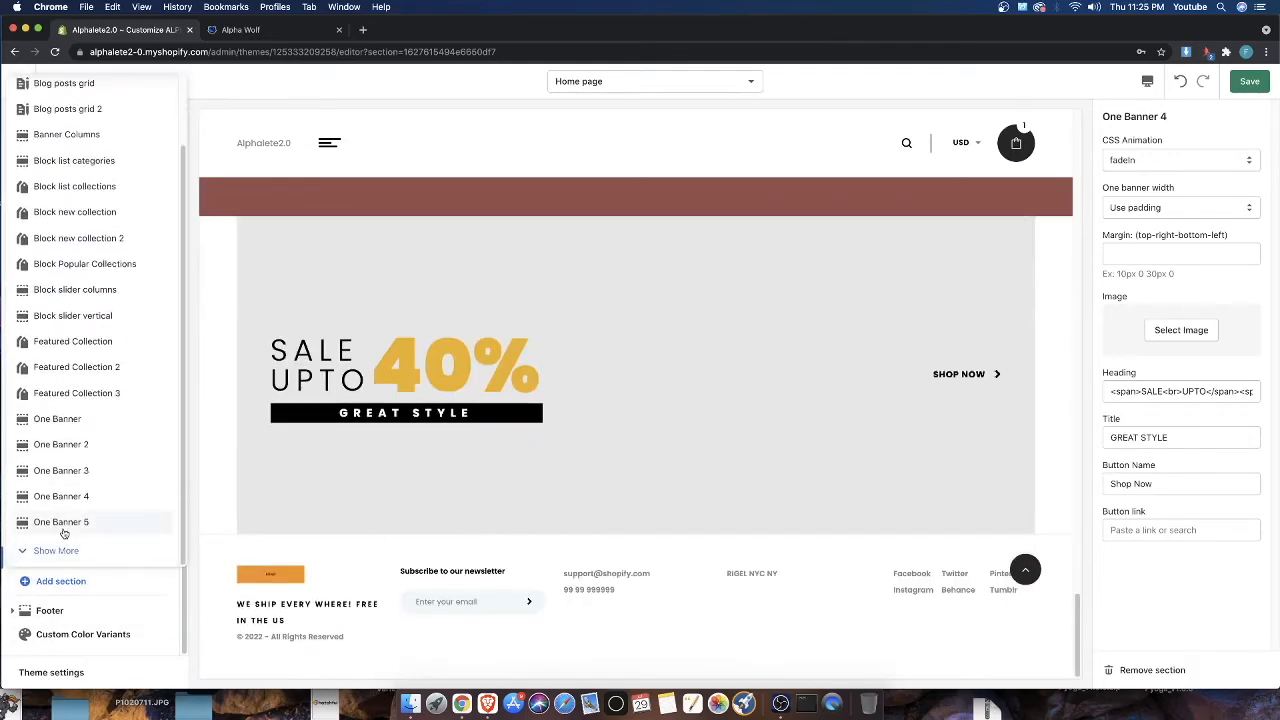
left_click(57, 528)
Compare the designs of the One Banner 2 to One Banner 5 sections in the home page preview
scroll(360, 469, "up", 5)
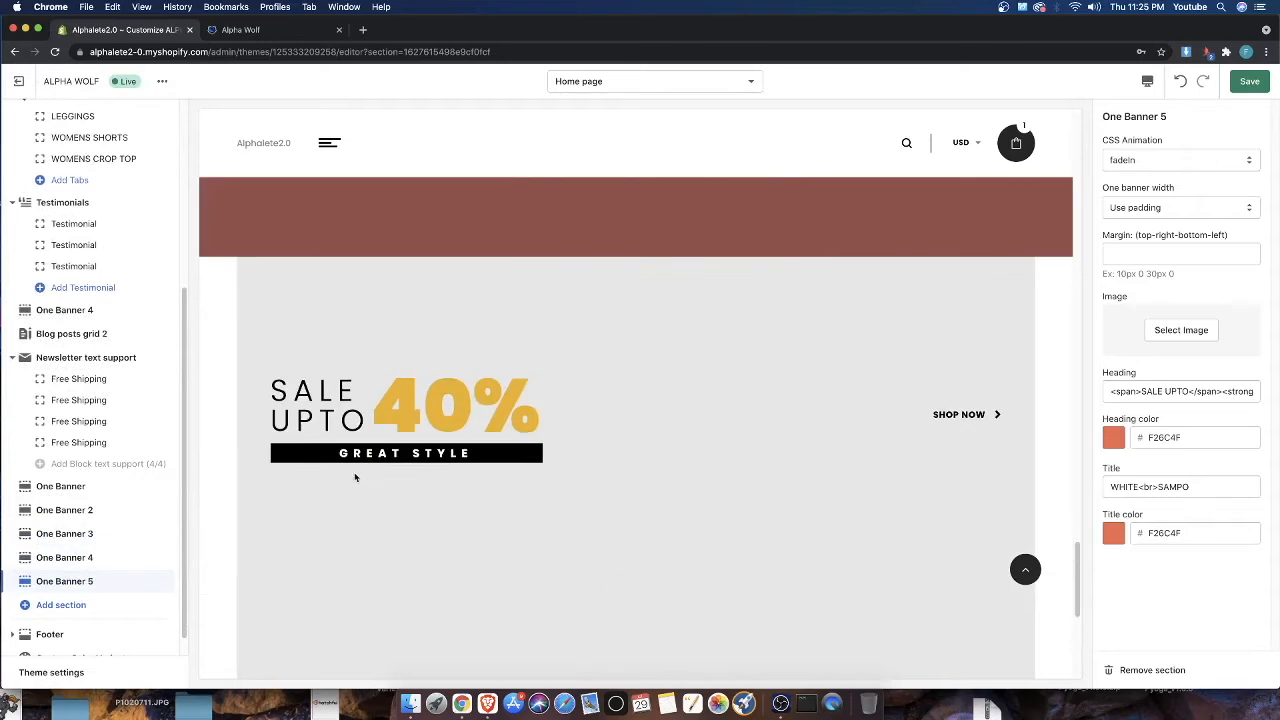
scroll(335, 487, "down", 6)
scroll(334, 488, "up", 3)
scroll(333, 489, "down", 2)
scroll(333, 488, "up", 5)
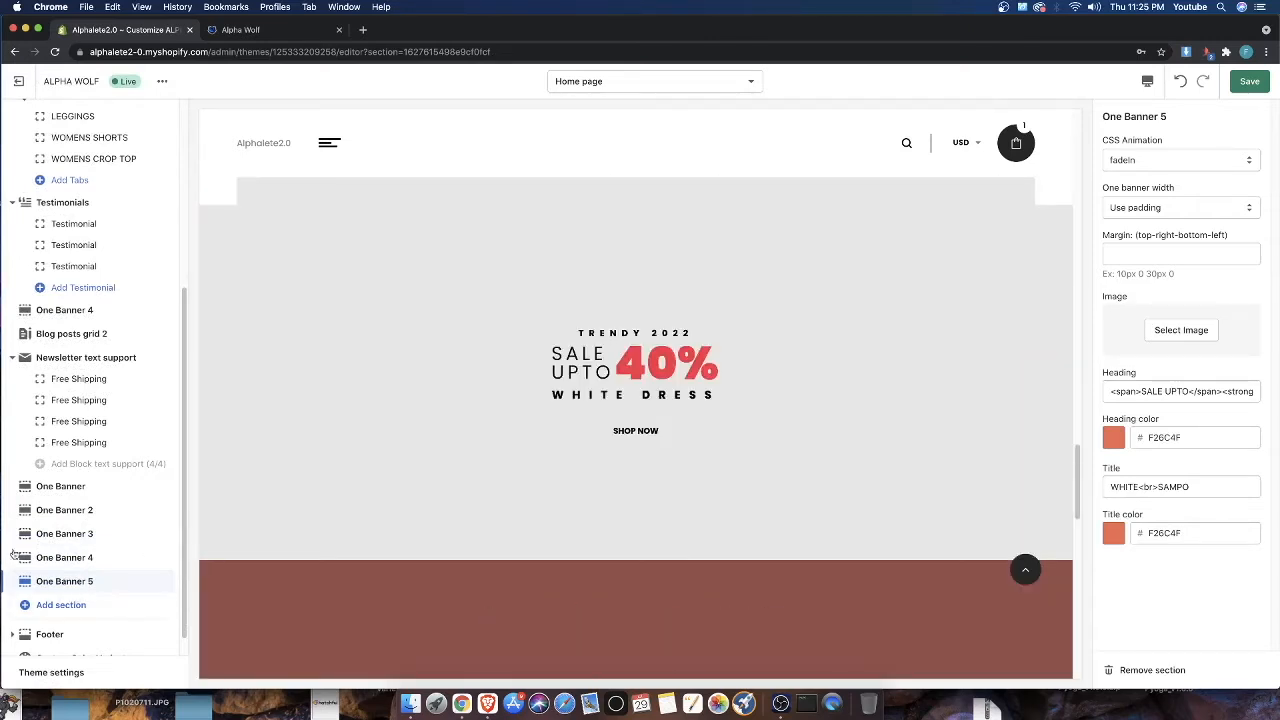
scroll(526, 615, "down", 5)
scroll(479, 602, "up", 1)
scroll(370, 570, "down", 5)
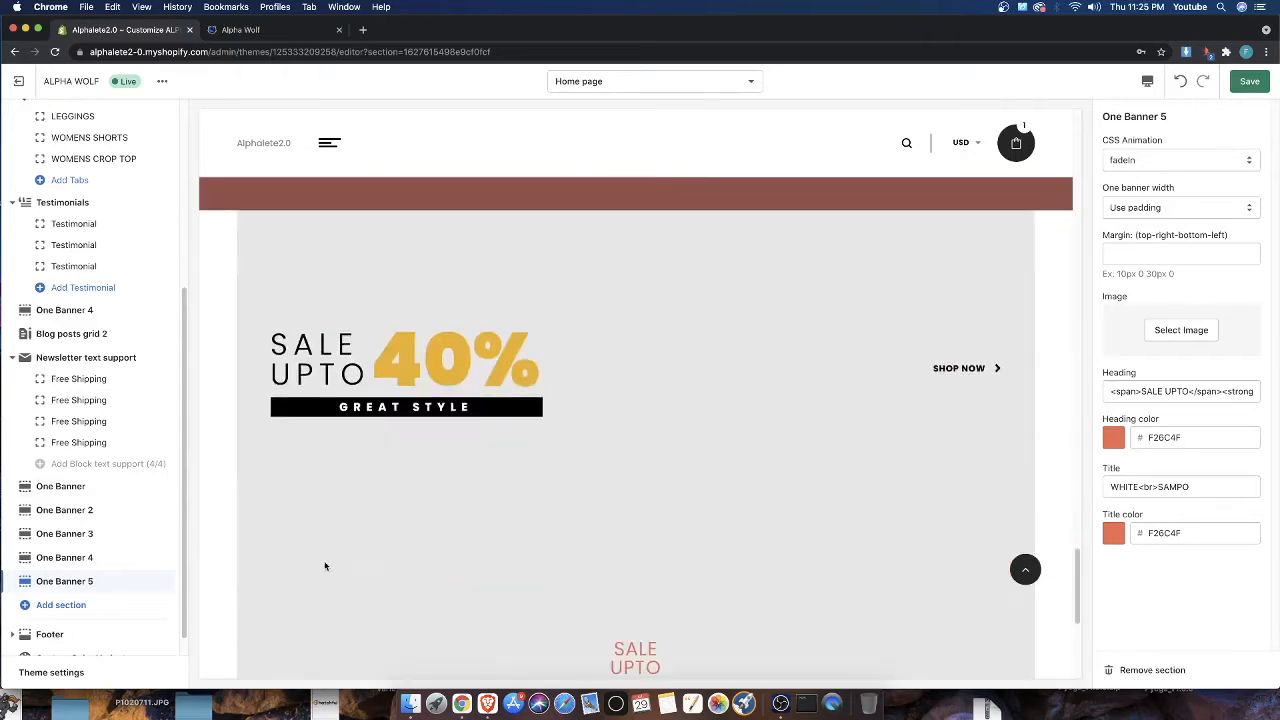
Expand the full list of theme sections, add a Collections masonry 2 section and view its layout in the preview
left_click(40, 606)
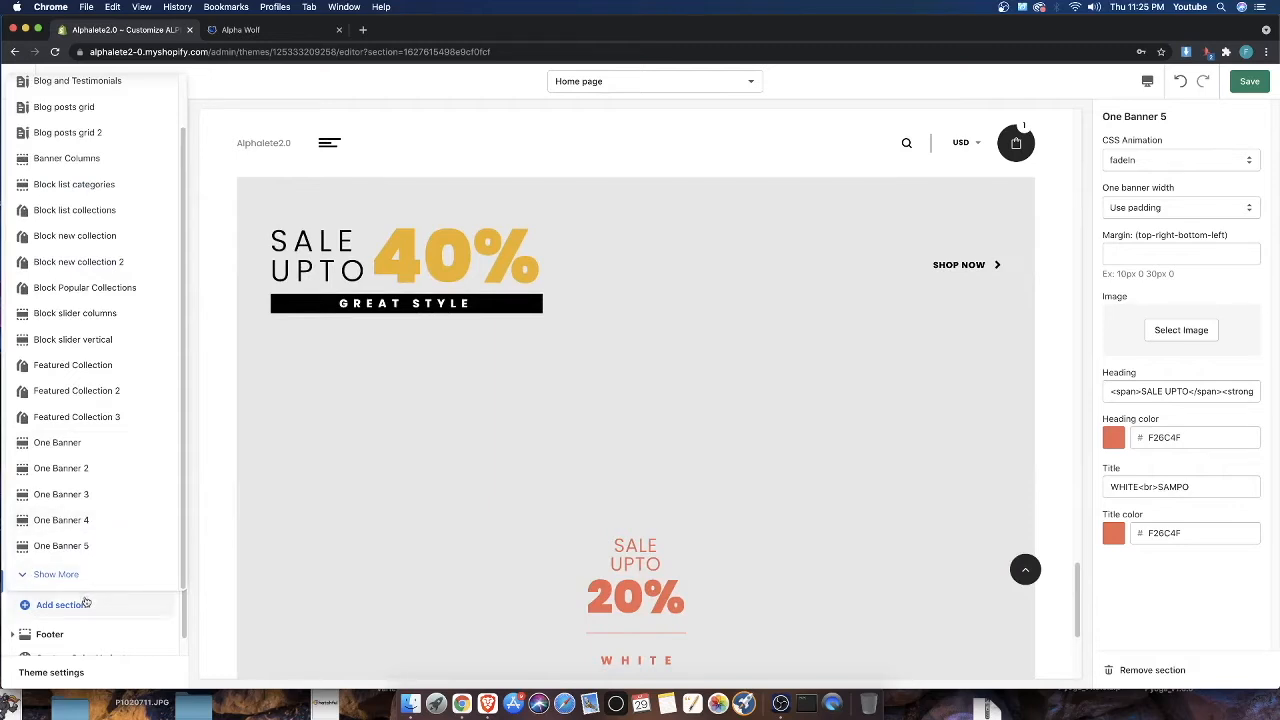
left_click(32, 572)
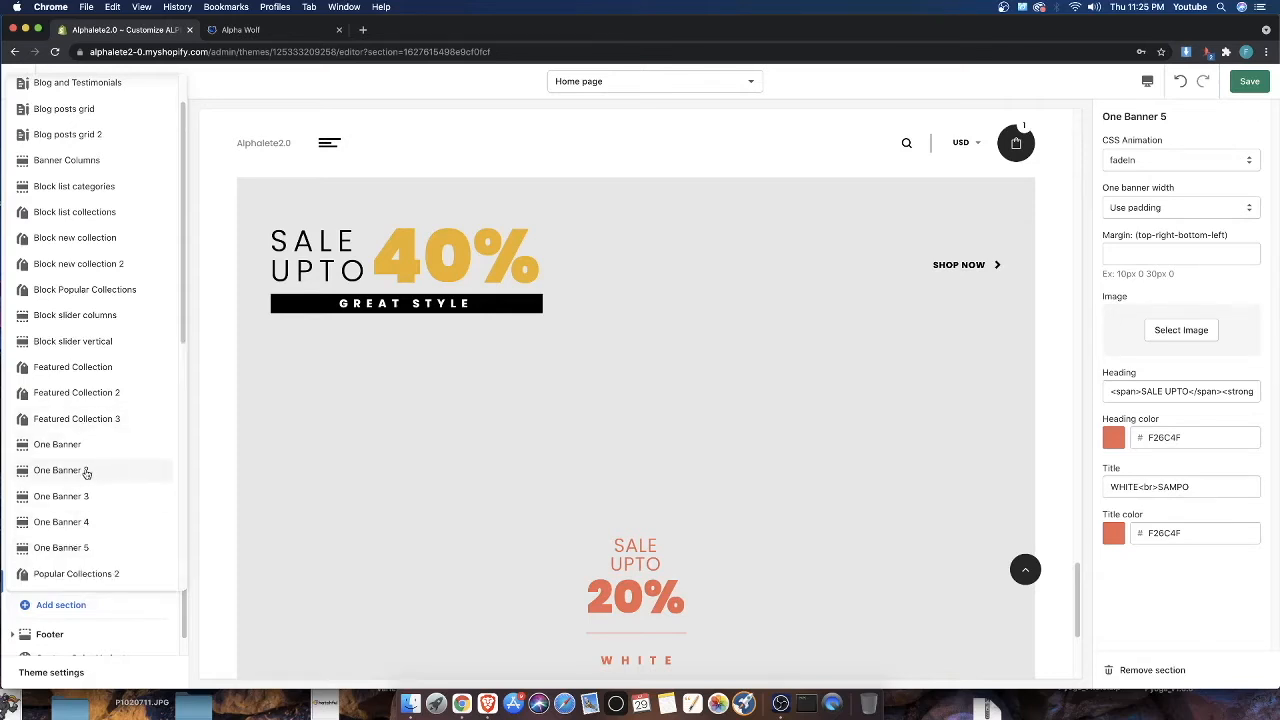
scroll(117, 565, "down", 5)
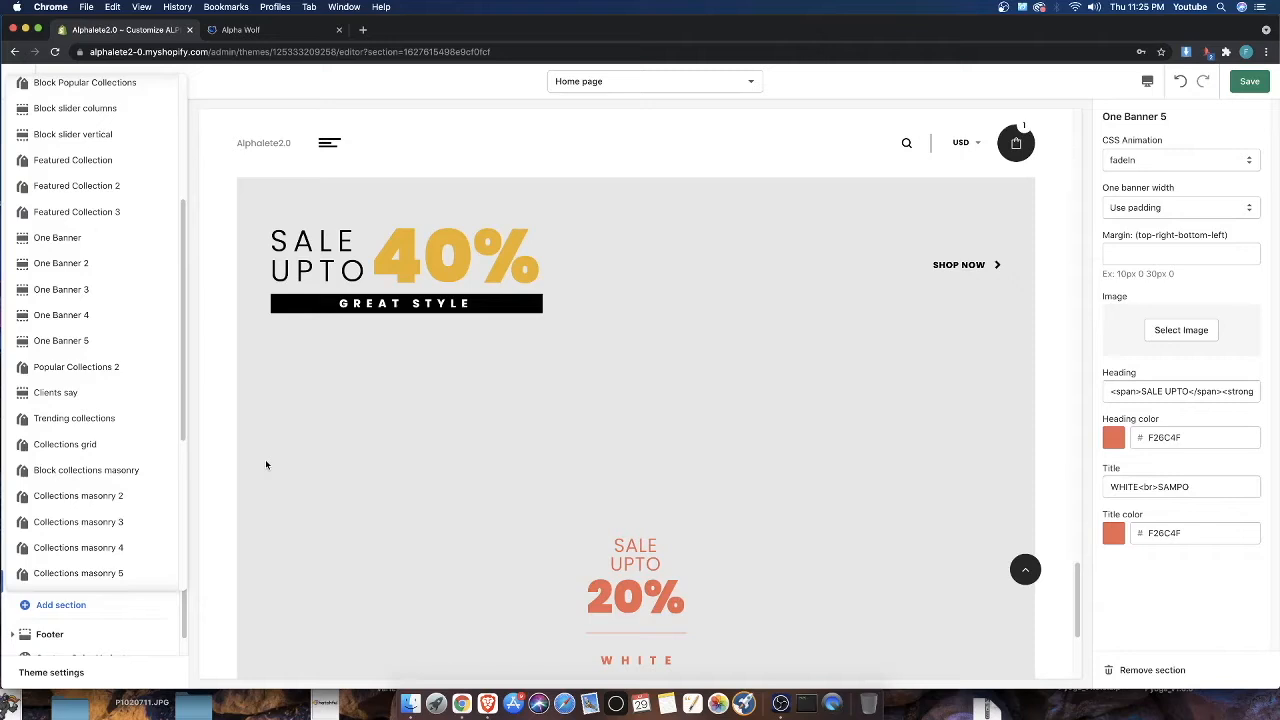
scroll(265, 459, "down", 3)
left_click(52, 498)
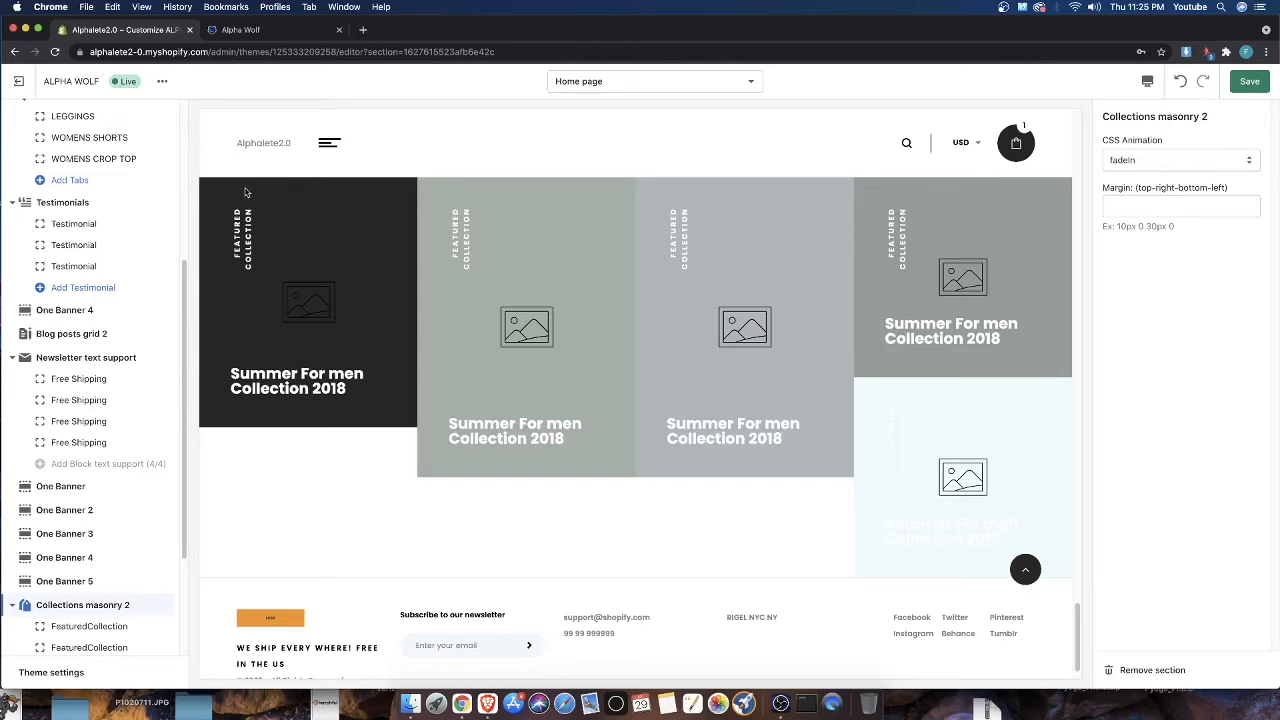
scroll(362, 467, "down", 1)
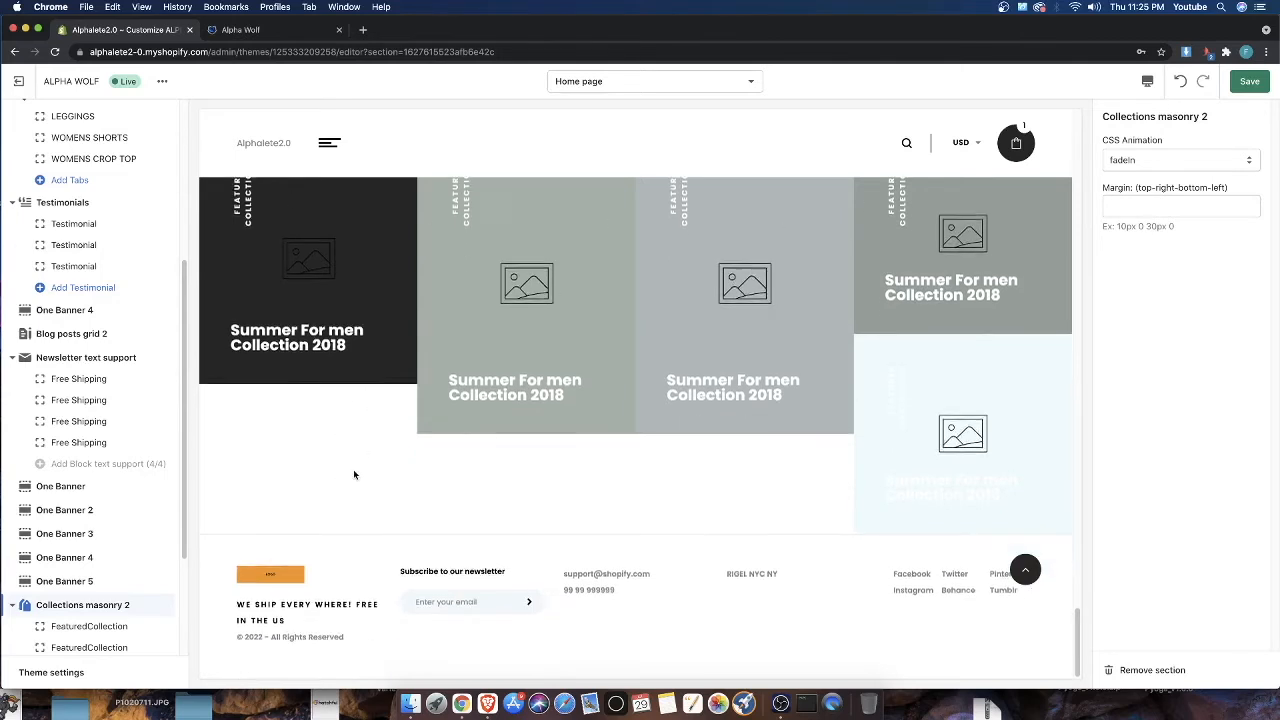
scroll(353, 469, "up", 2)
scroll(352, 467, "down", 1)
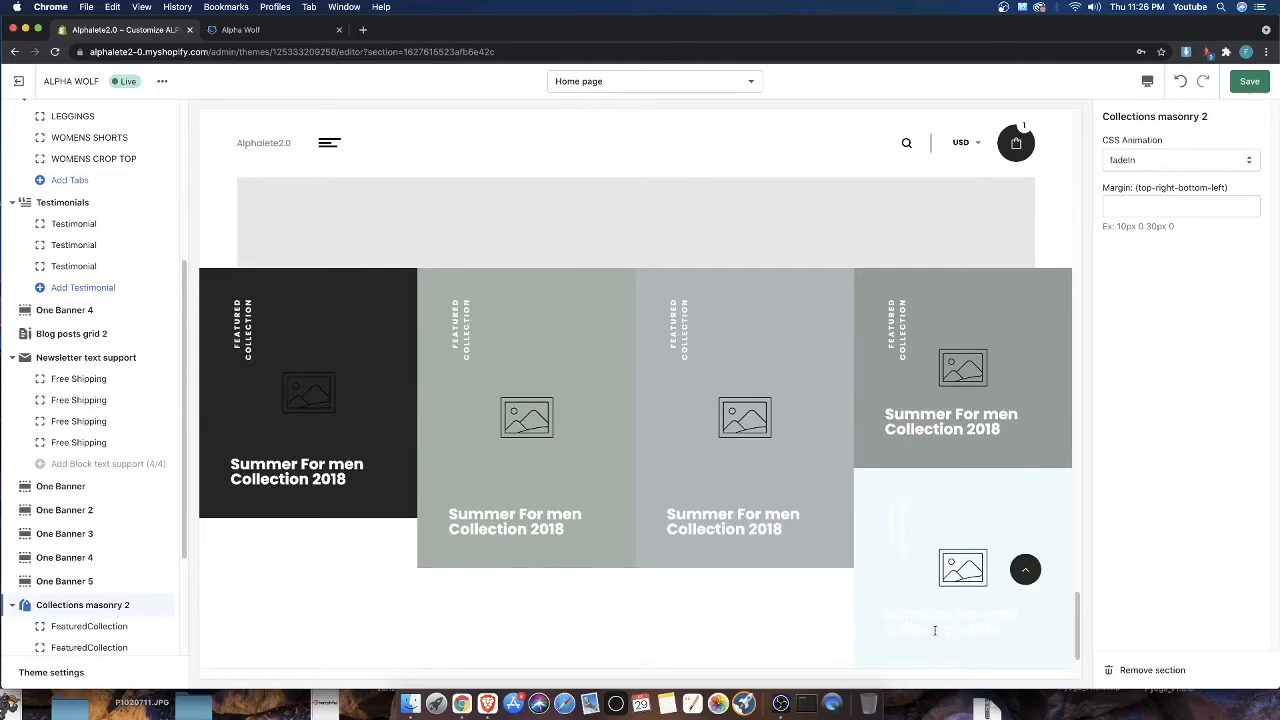
Add a Collections masonry 3 section below the Collections masonry 2 section on the home page
scroll(20, 640, "down", 3)
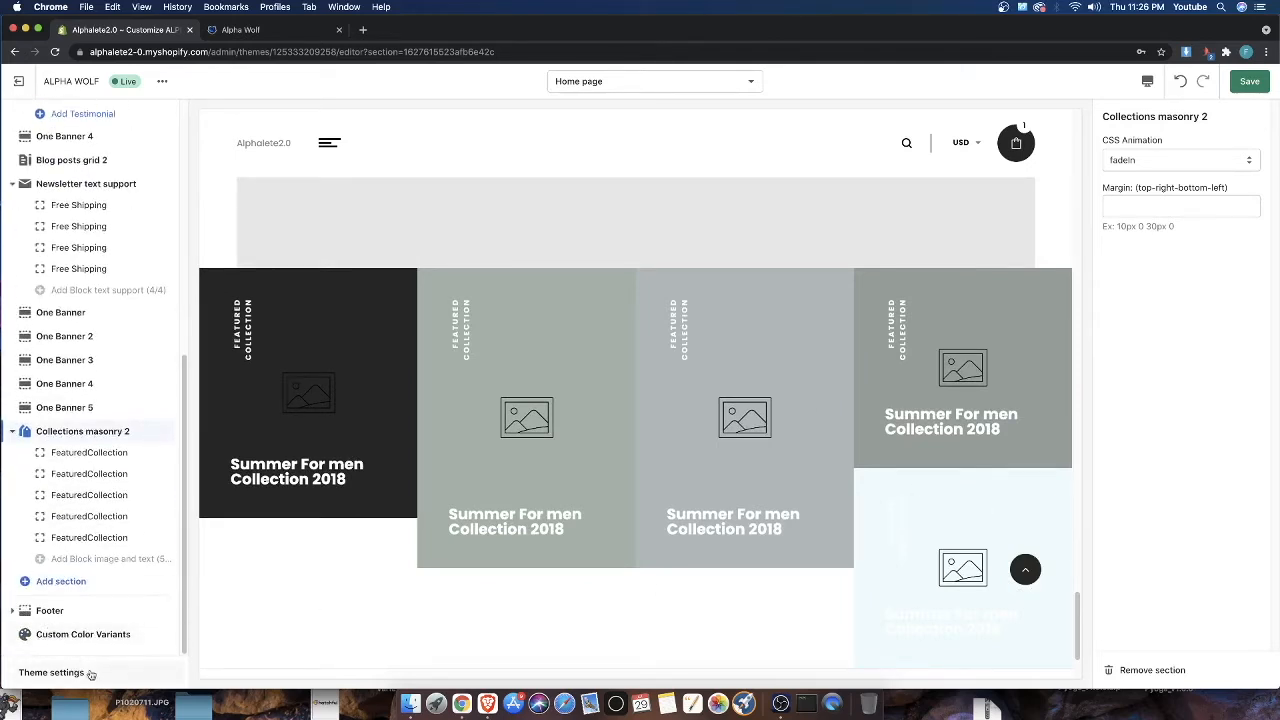
left_click(62, 584)
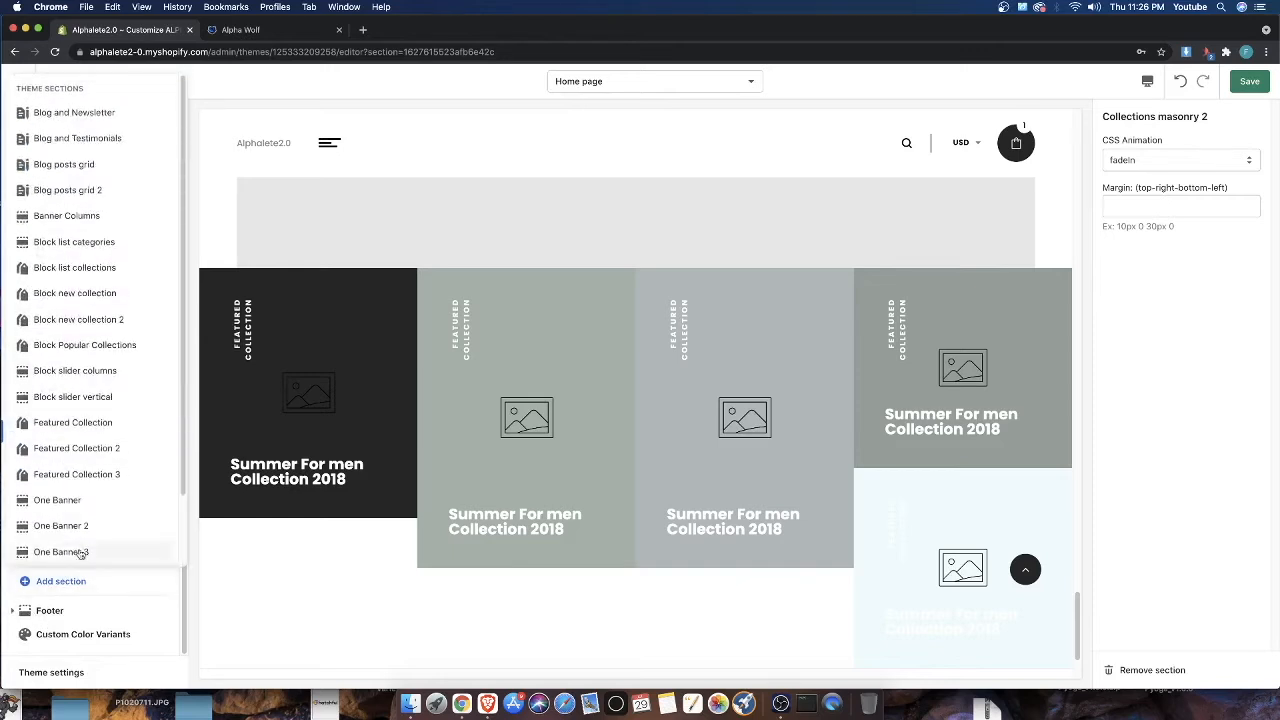
scroll(72, 530, "down", 2)
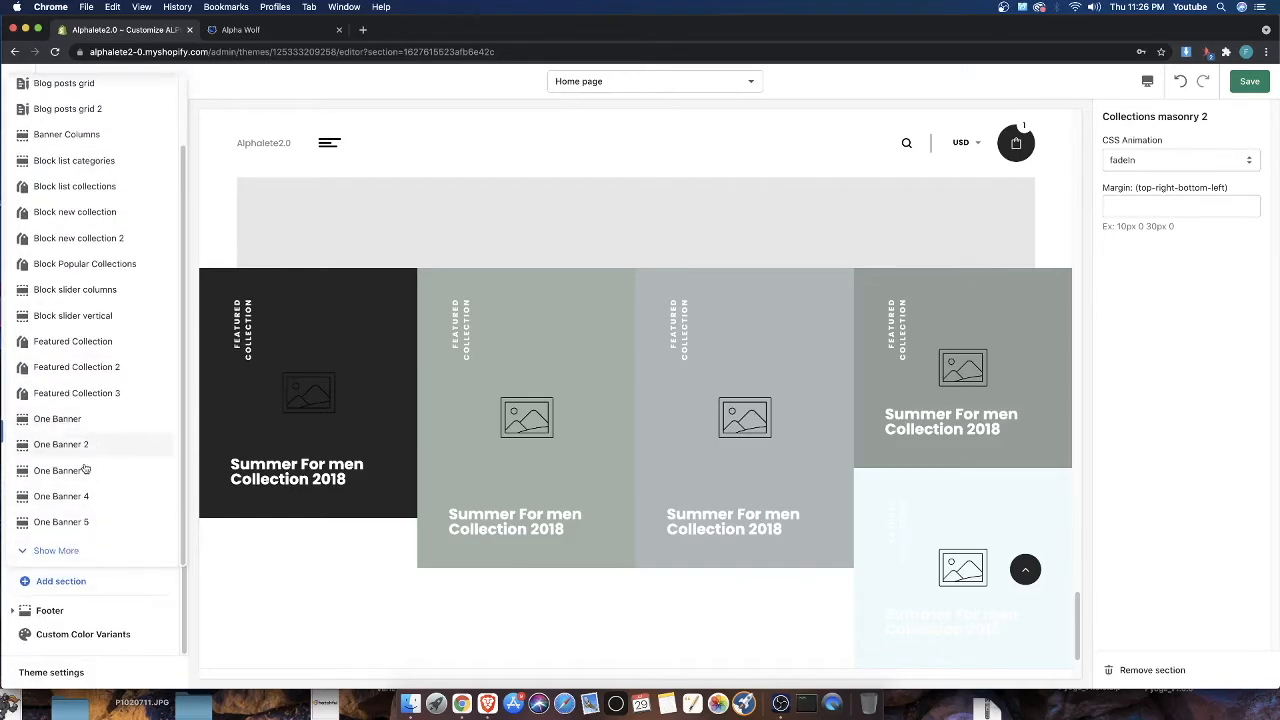
scroll(71, 565, "down", 2)
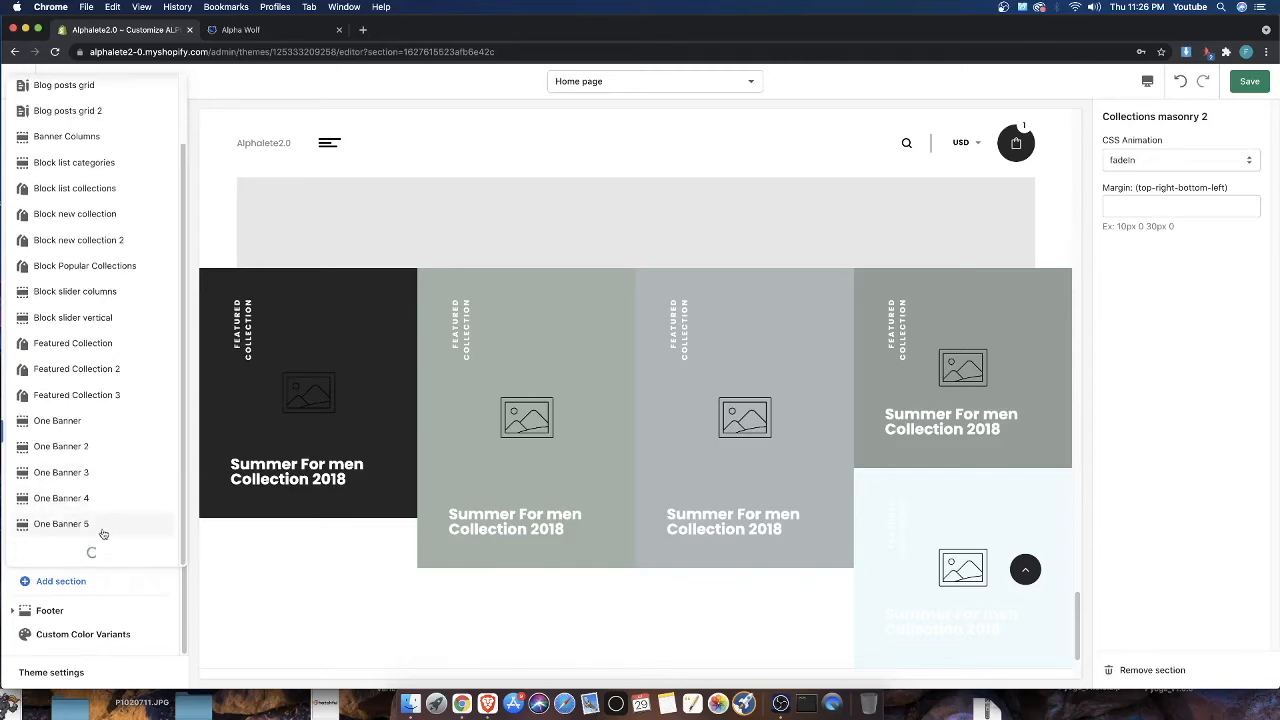
scroll(102, 533, "down", 8)
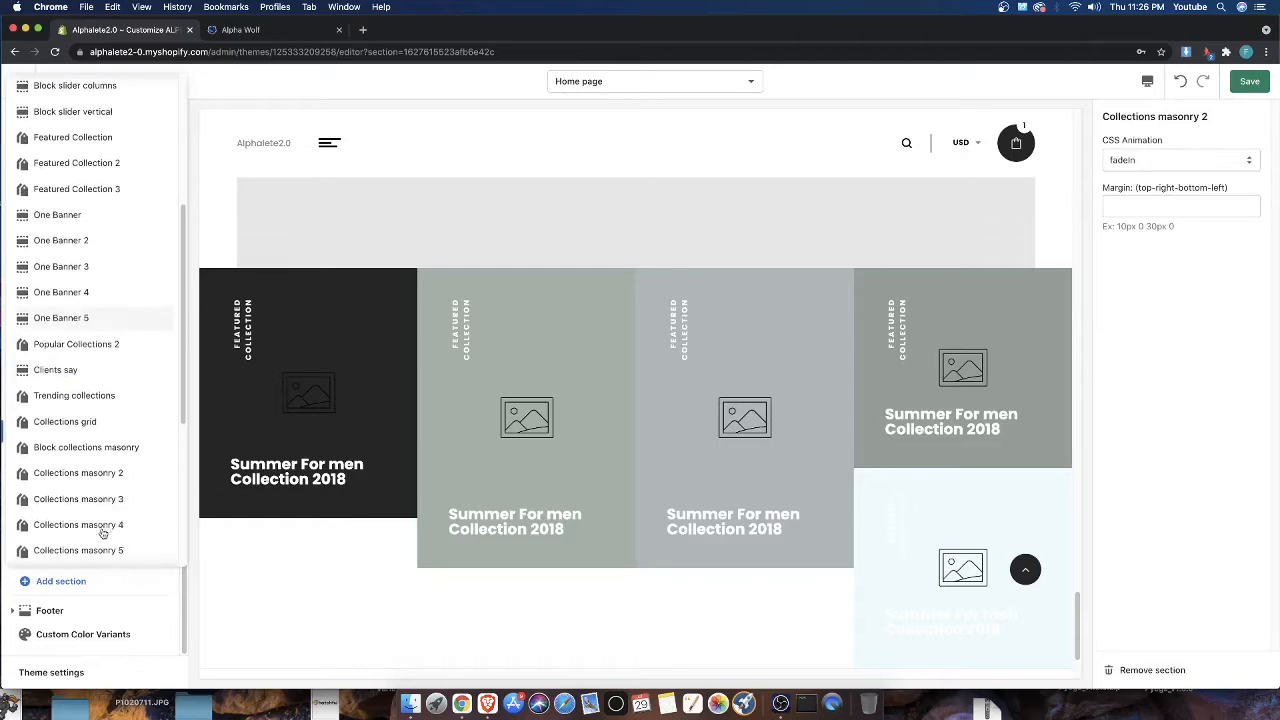
scroll(102, 533, "down", 2)
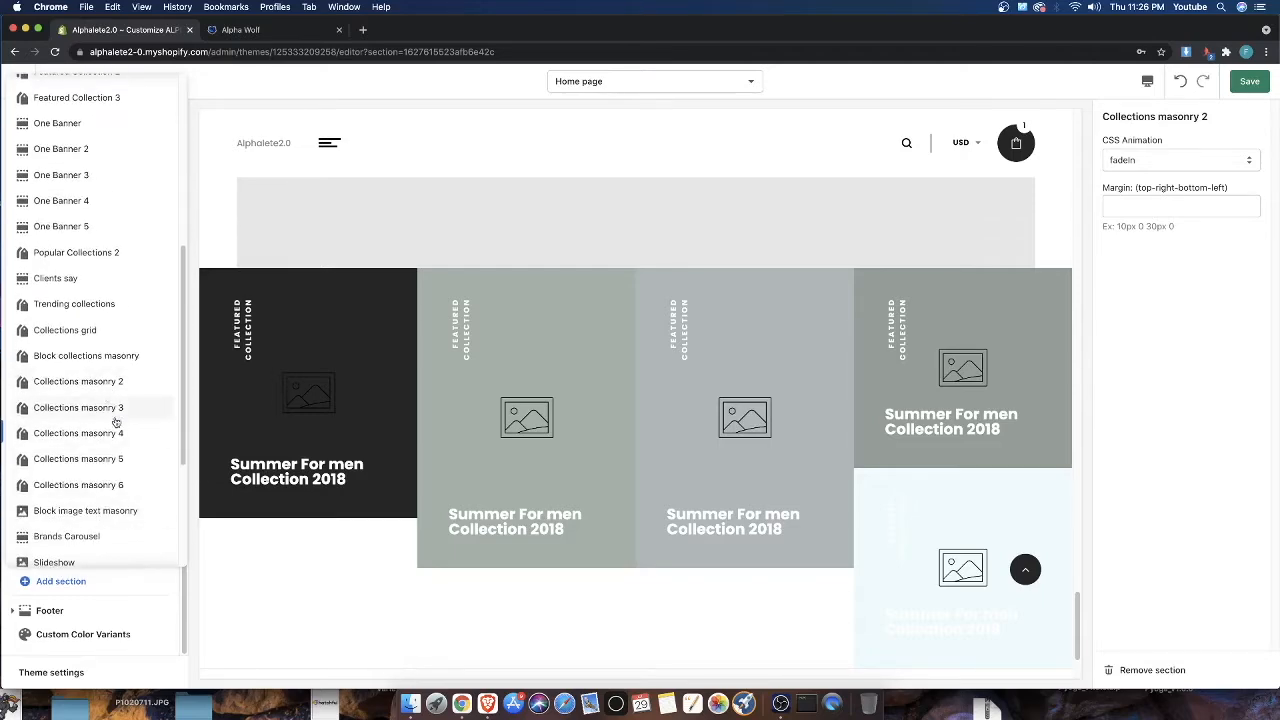
left_click(114, 412)
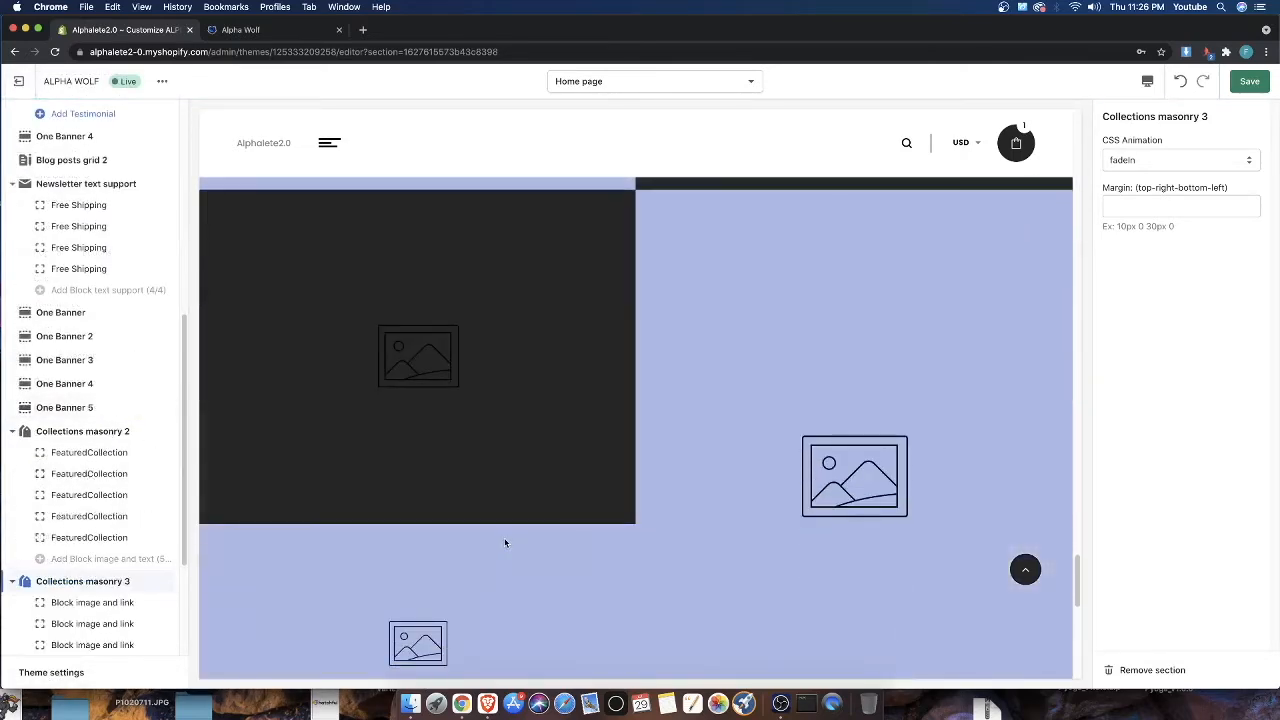
Examine the image block layout of the Collections masonry 3 section in the home page preview
scroll(471, 594, "down", 3)
scroll(620, 522, "down", 4)
scroll(615, 521, "up", 4)
scroll(766, 414, "up", 2)
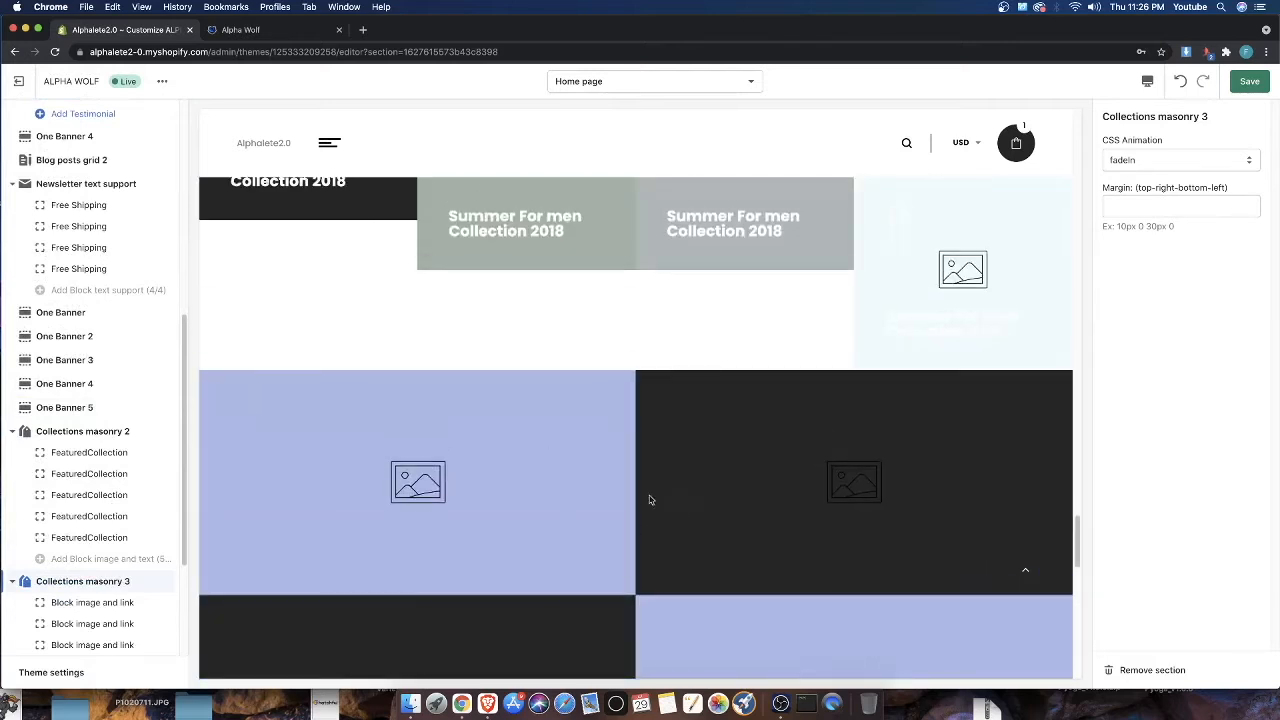
scroll(654, 494, "down", 6)
scroll(730, 435, "down", 5)
scroll(600, 543, "up", 7)
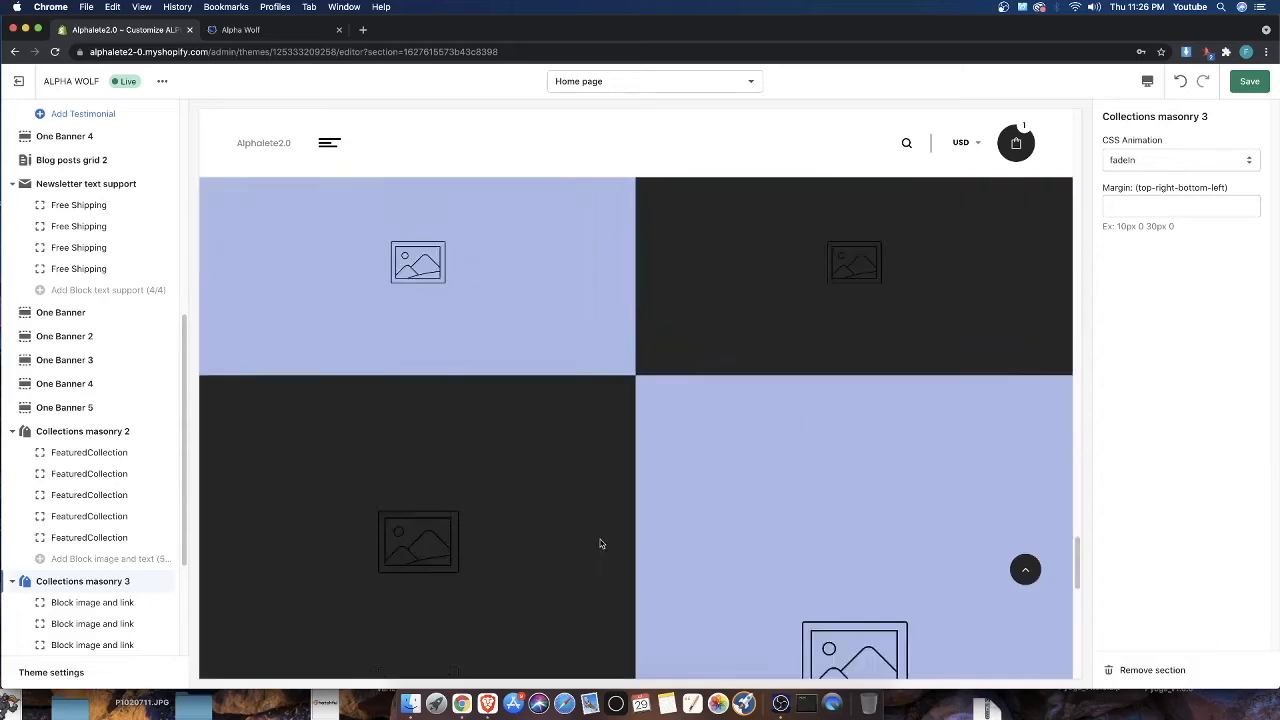
scroll(833, 520, "up", 3)
scroll(646, 543, "down", 4)
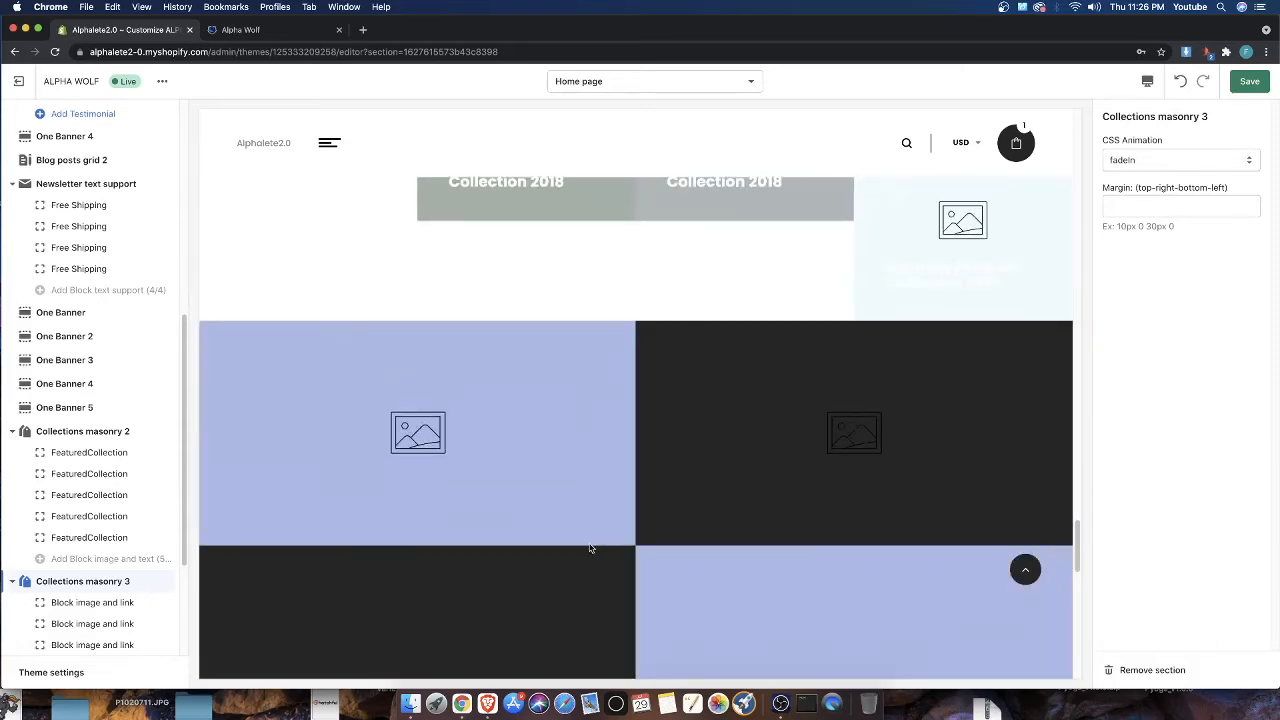
scroll(441, 525, "down", 4)
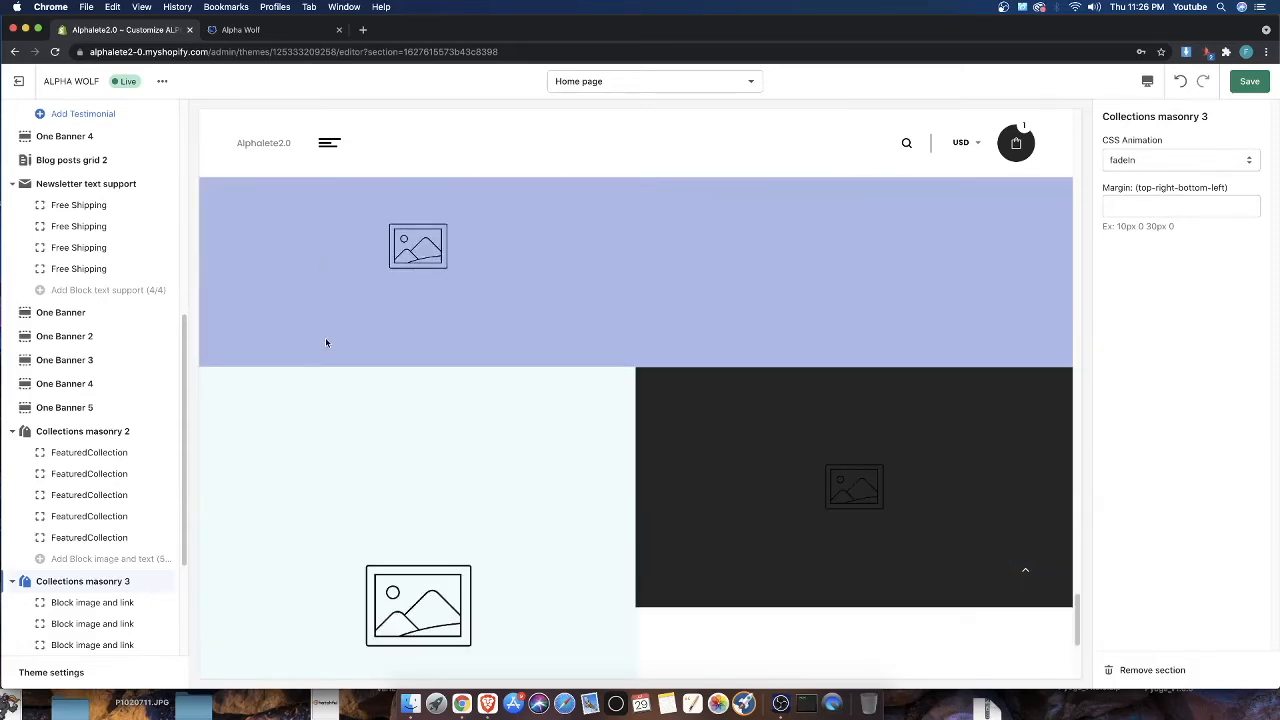
Replace the Collections masonry 2 and 3 sections with a Collections masonry 4 section and look through its layout
left_click(58, 434)
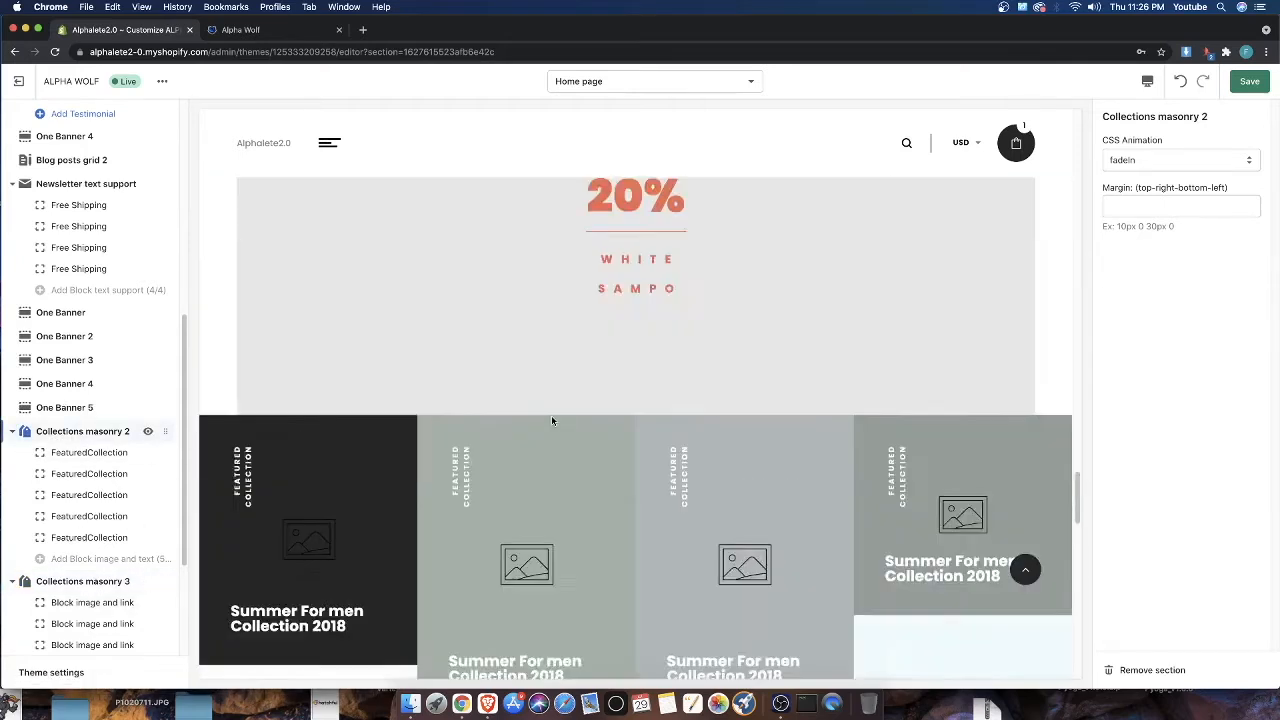
scroll(60, 600, "down", 4)
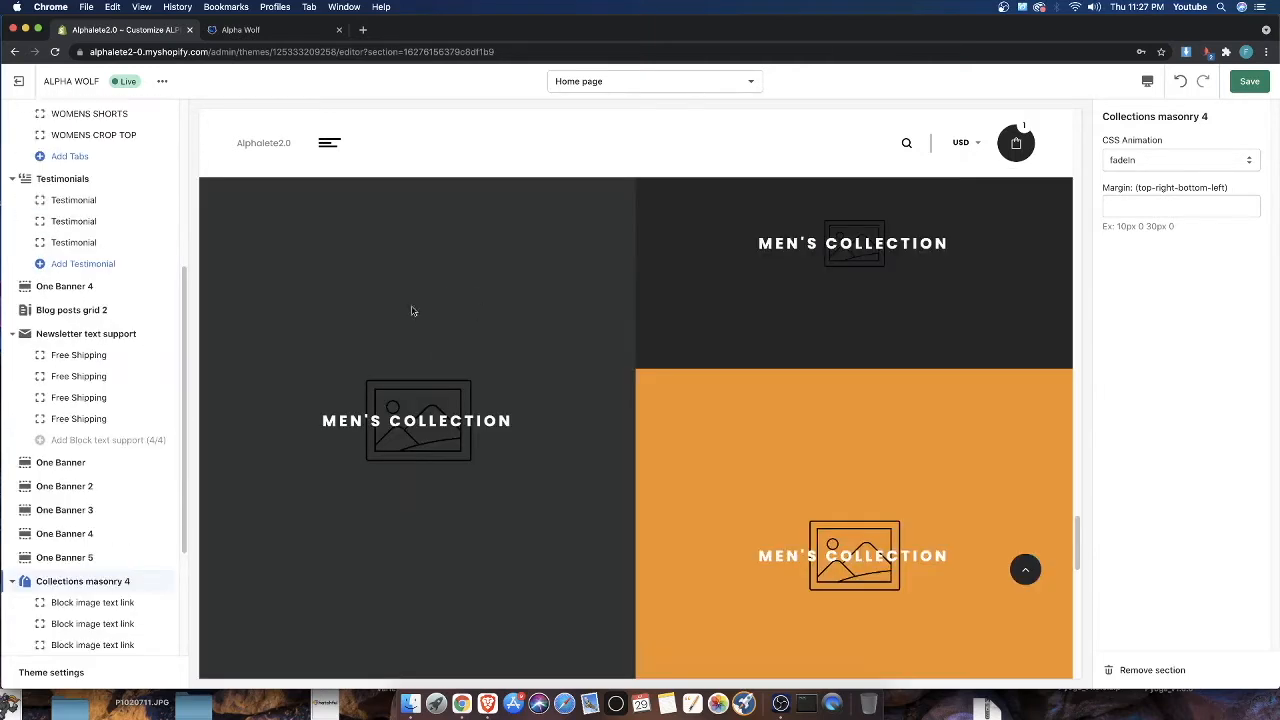
scroll(127, 606, "down", 2)
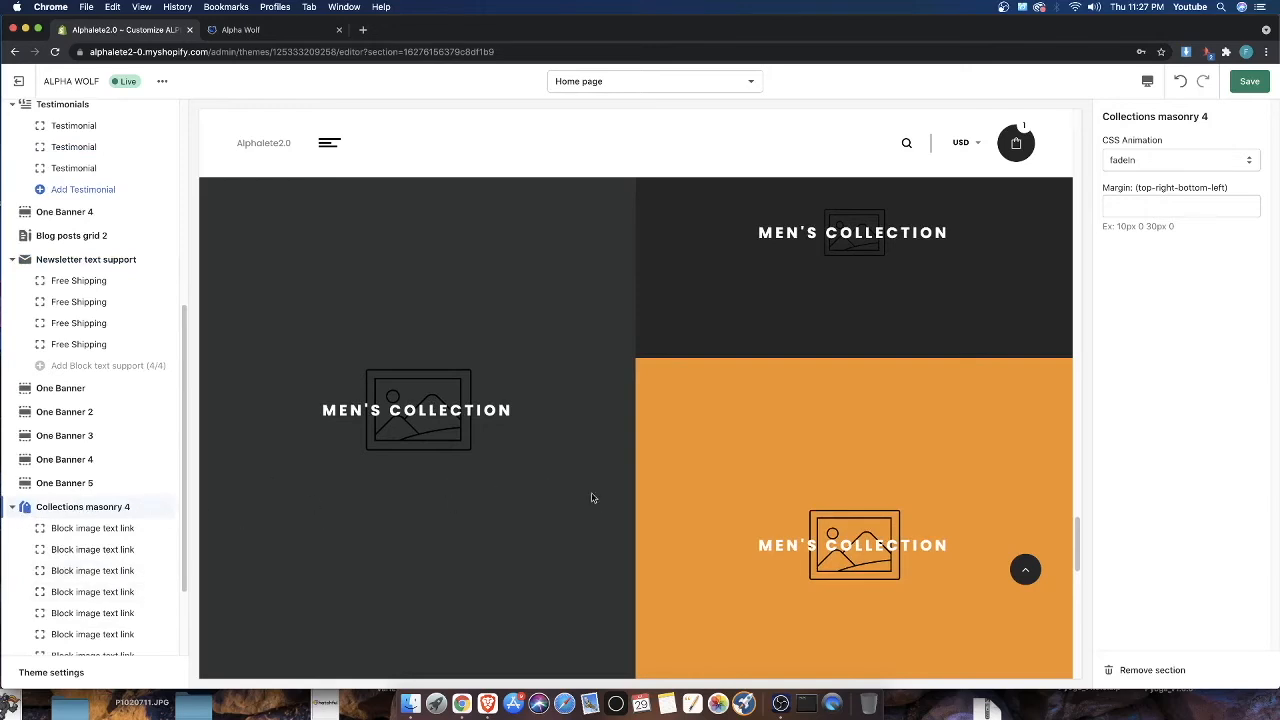
scroll(545, 515, "up", 2)
scroll(420, 490, "down", 3)
scroll(394, 463, "down", 2)
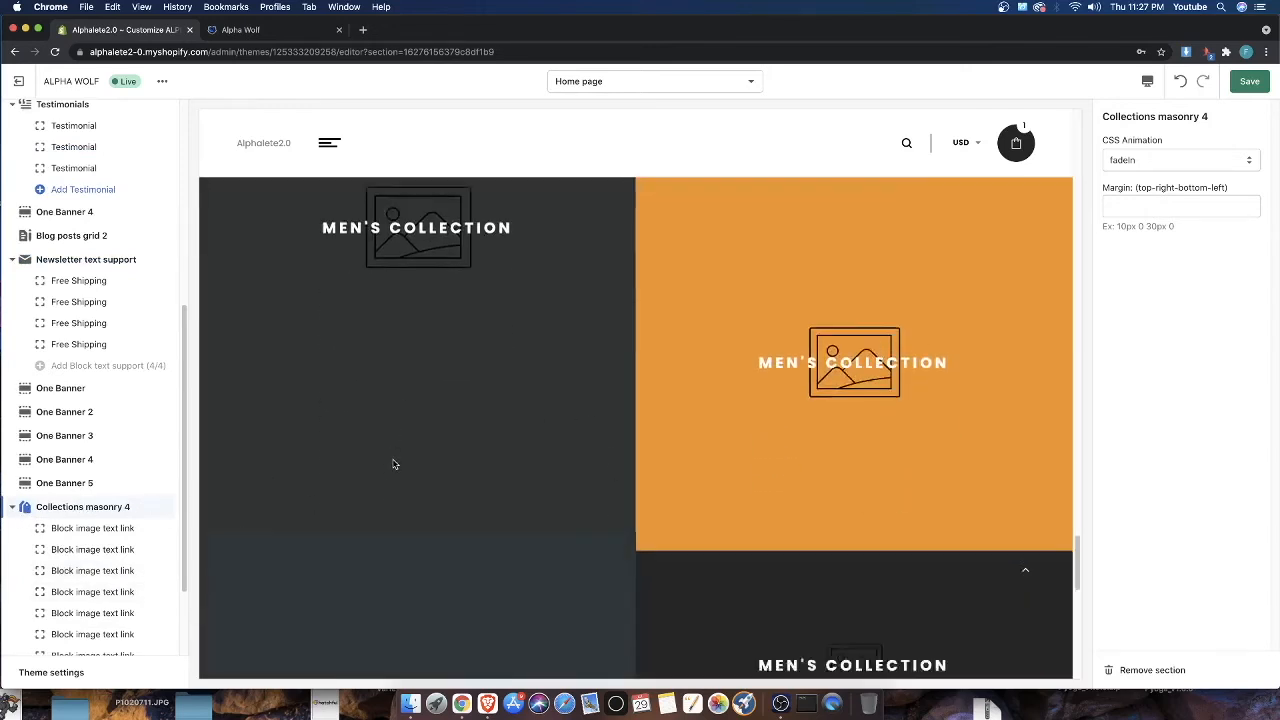
Examine the image block arrangement of the Collections masonry 4 section in the preview and collapse its block list
scroll(400, 456, "up", 4)
scroll(420, 461, "down", 1)
scroll(420, 461, "down", 1)
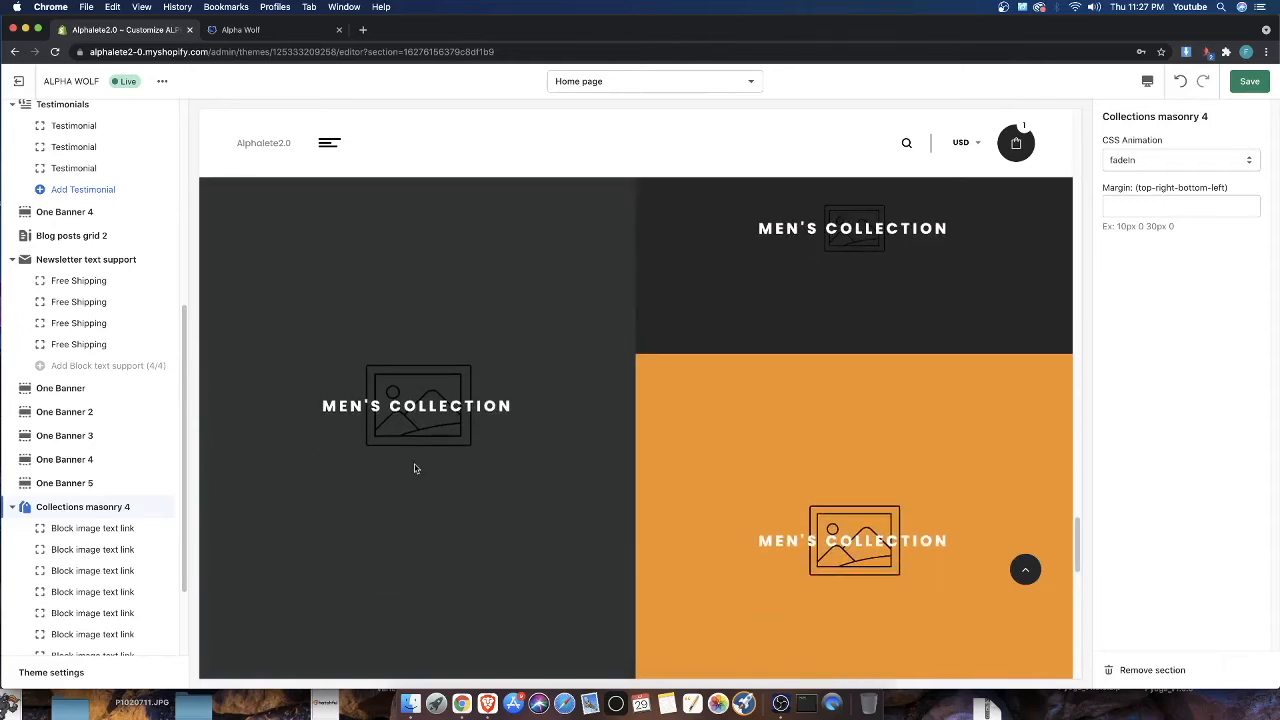
scroll(166, 531, "down", 1)
scroll(60, 500, "down", 2)
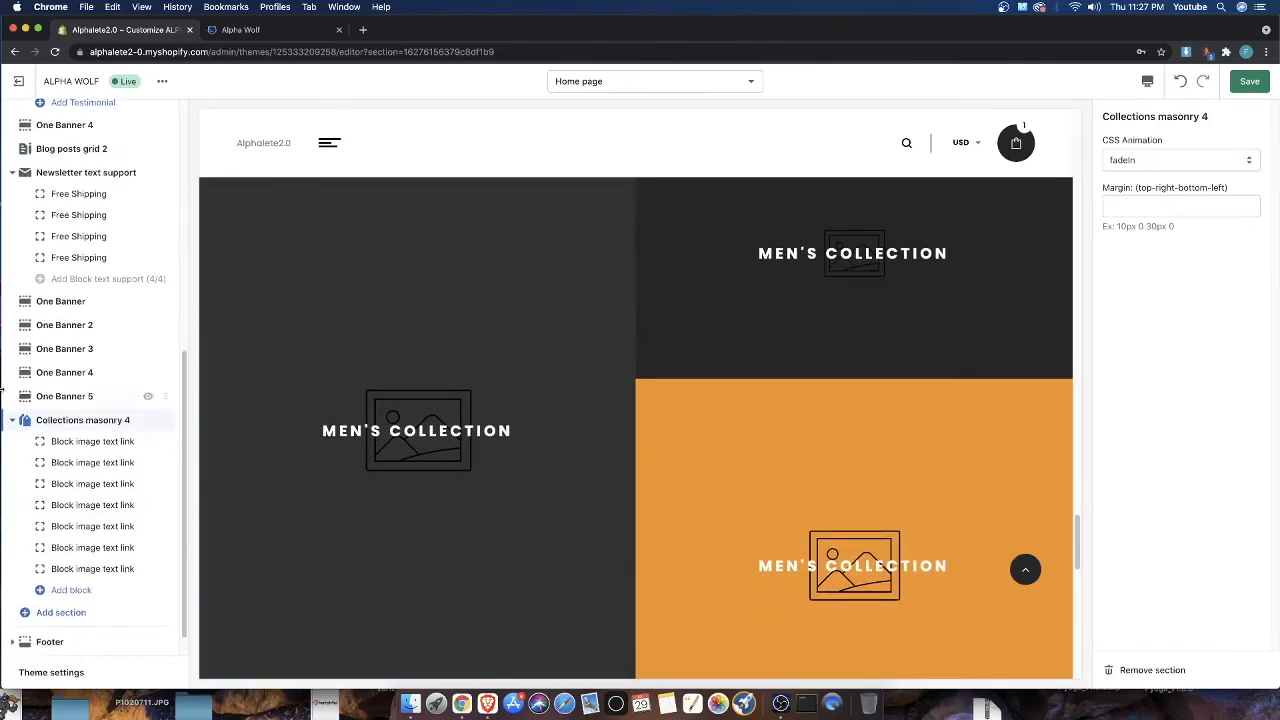
left_click(12, 421)
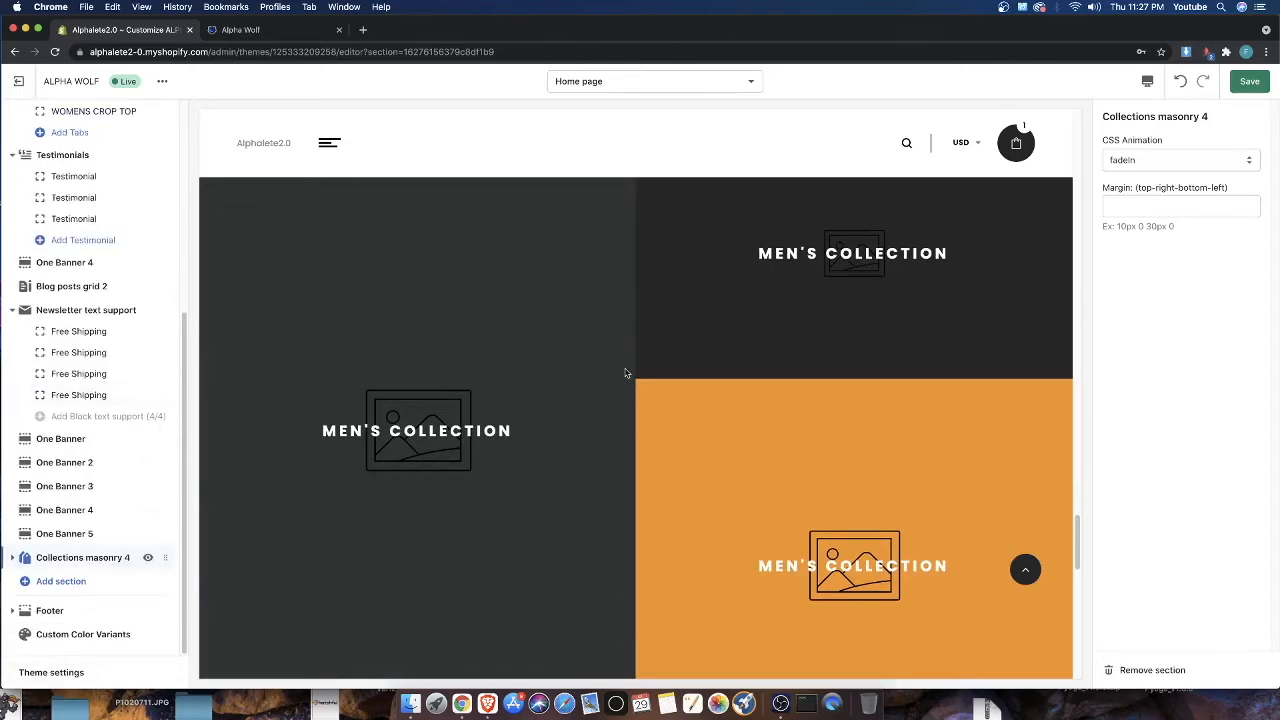
Review the banner sections above Collections masonry 4 in the home page preview and compare them with the masonry blocks
scroll(627, 373, "up", 4)
scroll(631, 526, "up", 4)
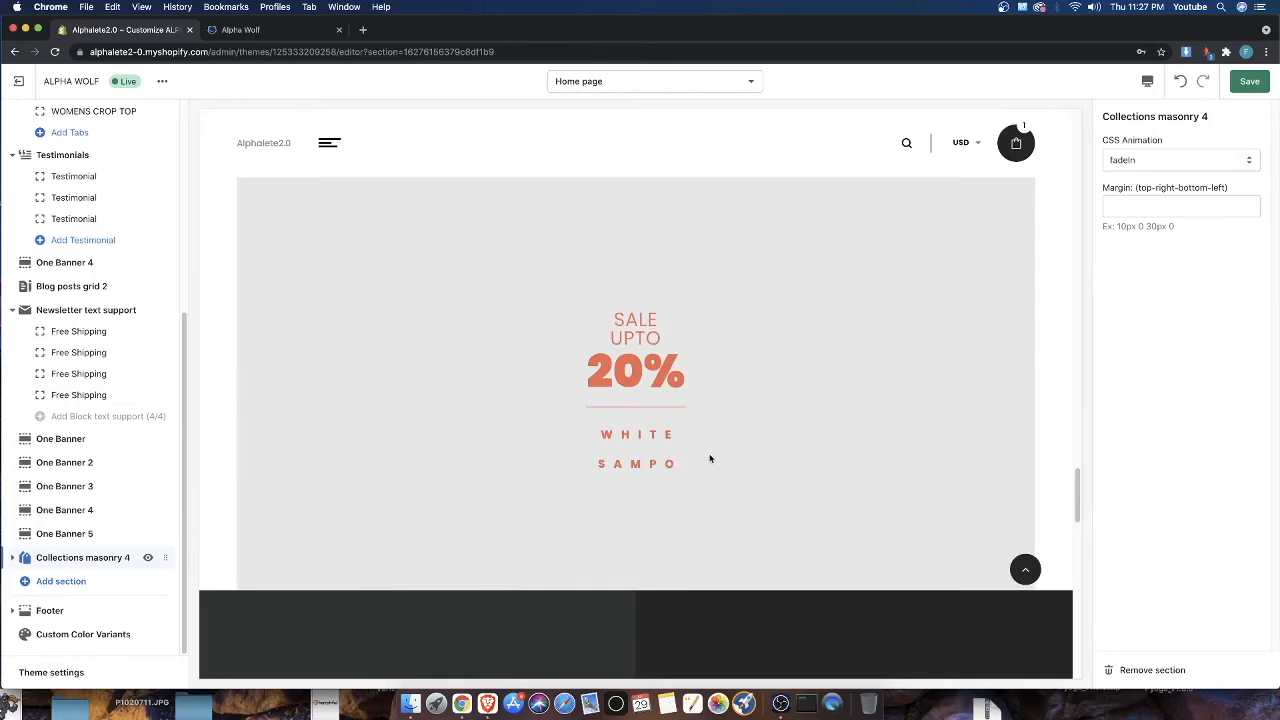
scroll(895, 338, "up", 2)
scroll(437, 495, "up", 8)
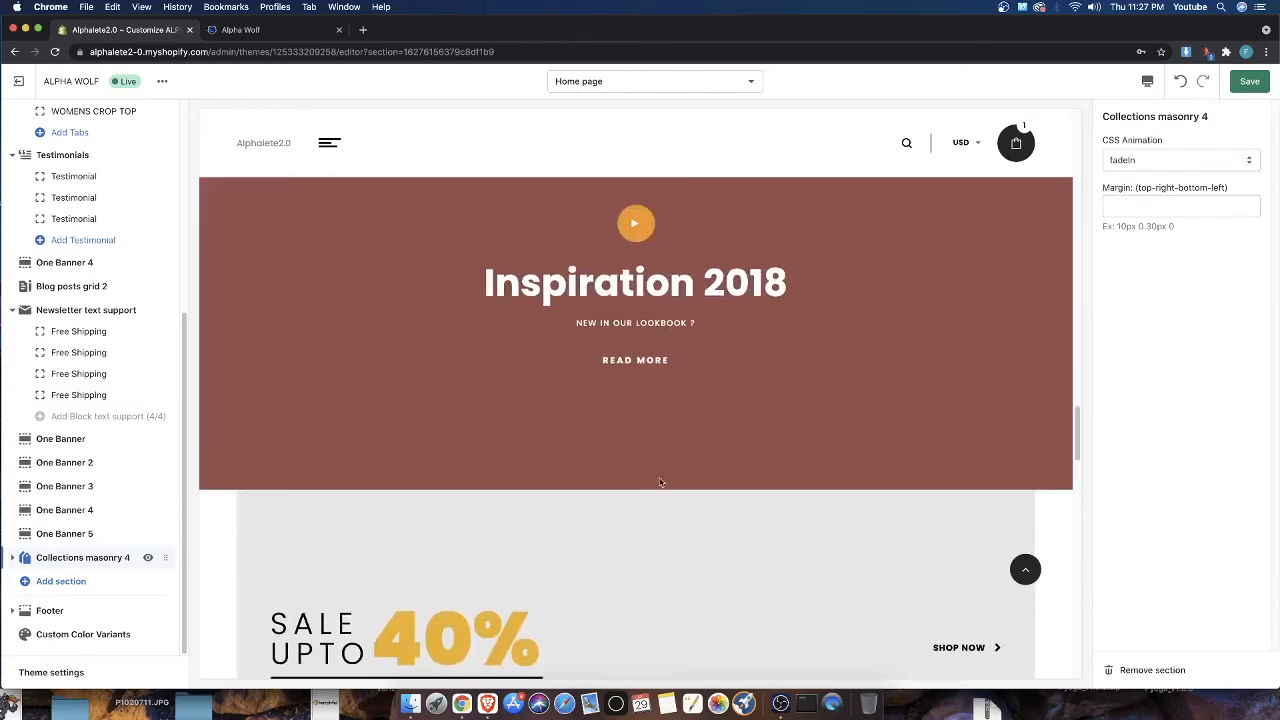
scroll(657, 343, "up", 4)
scroll(473, 495, "down", 18)
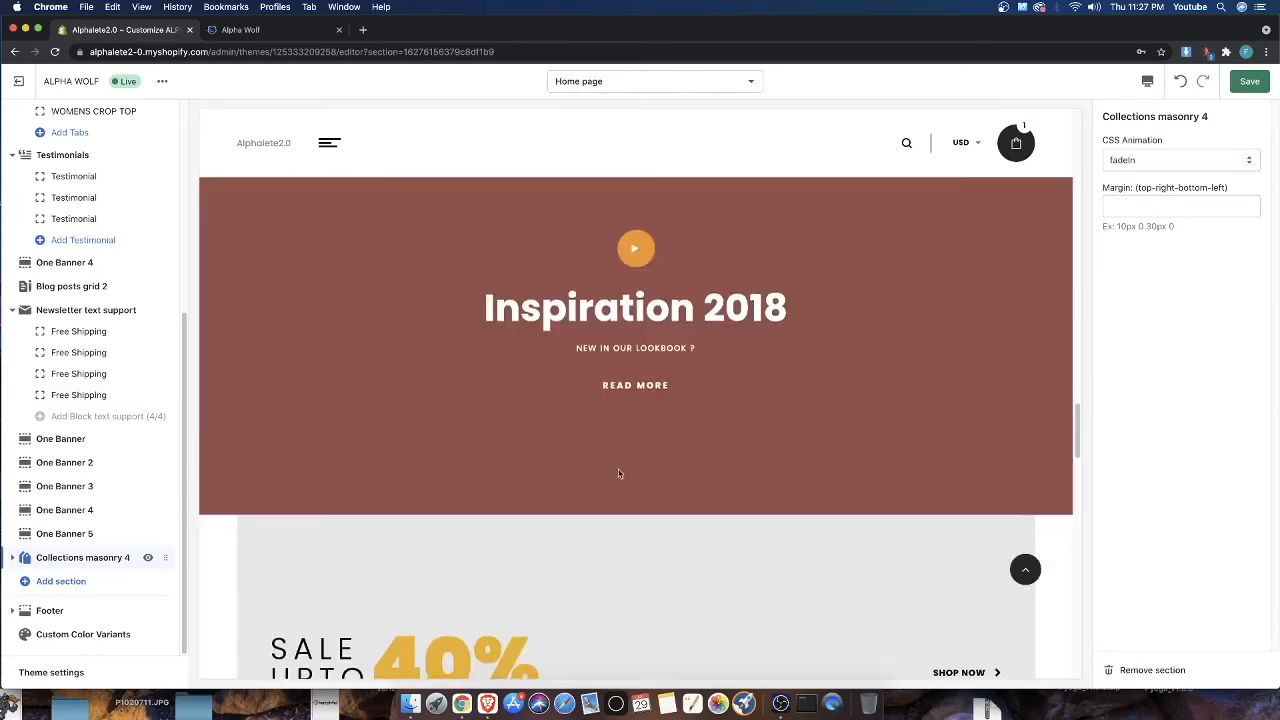
scroll(474, 450, "down", 6)
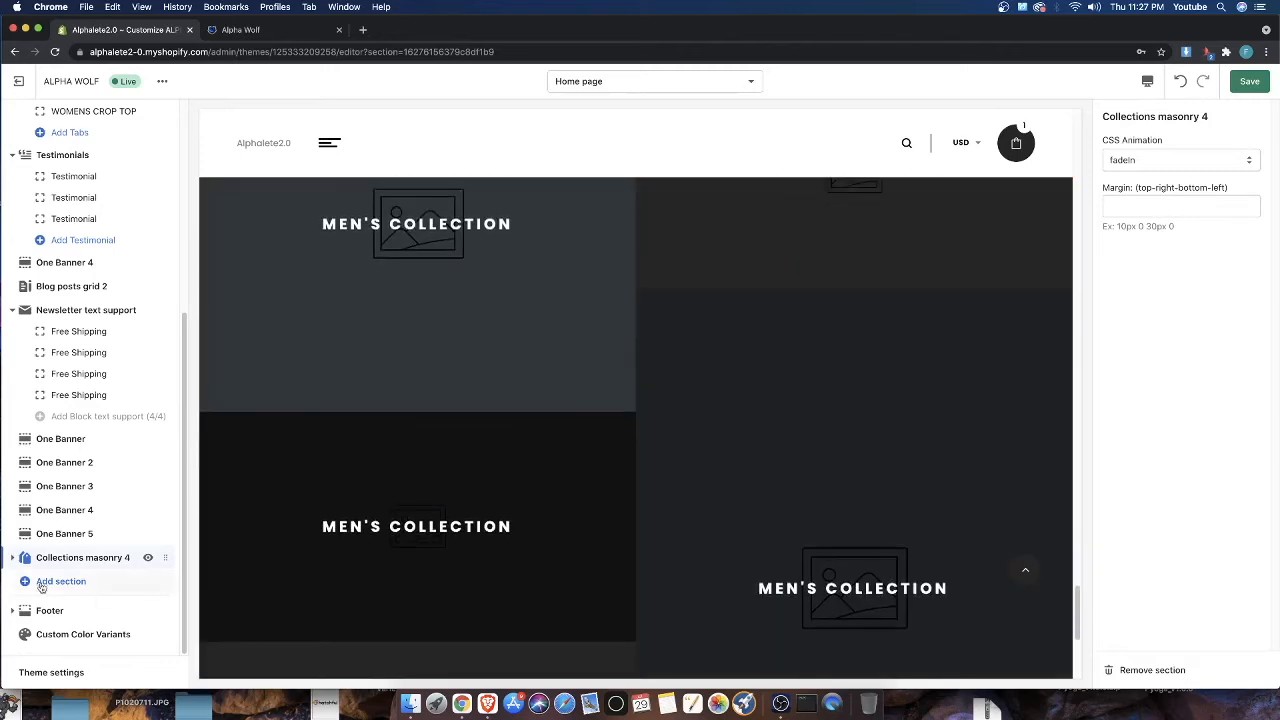
scroll(592, 458, "up", 6)
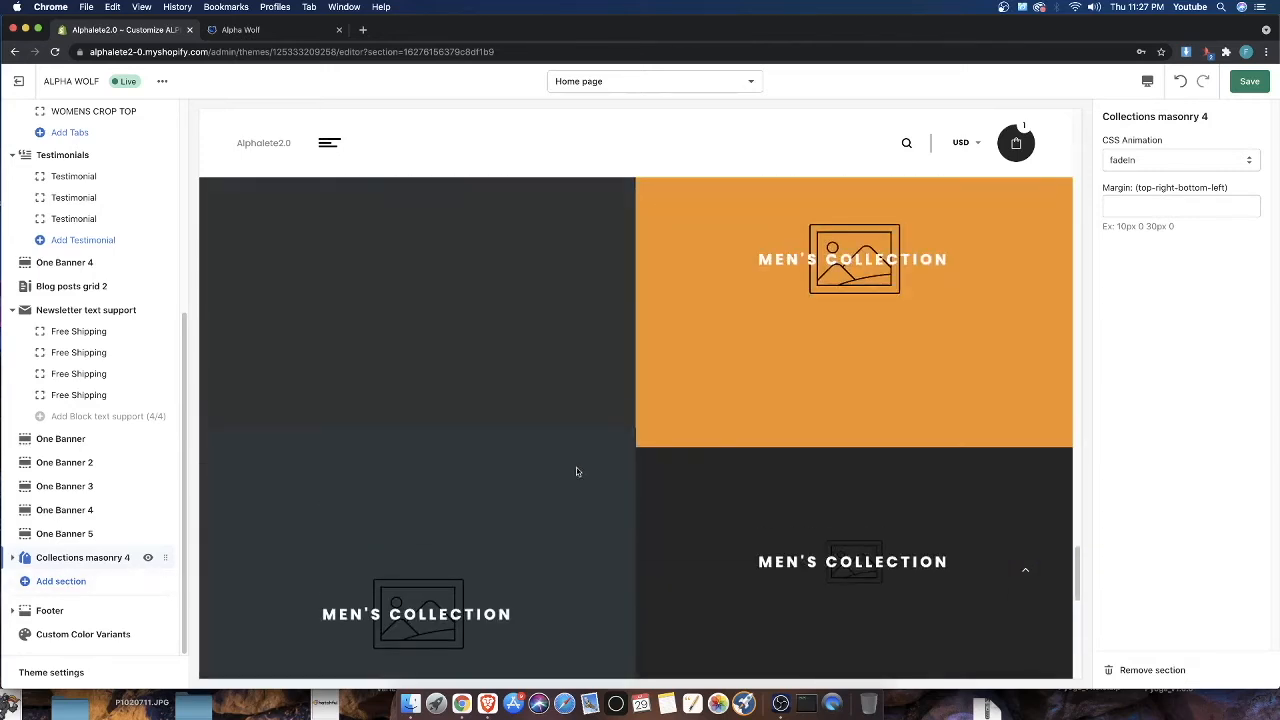
scroll(520, 470, "down", 3)
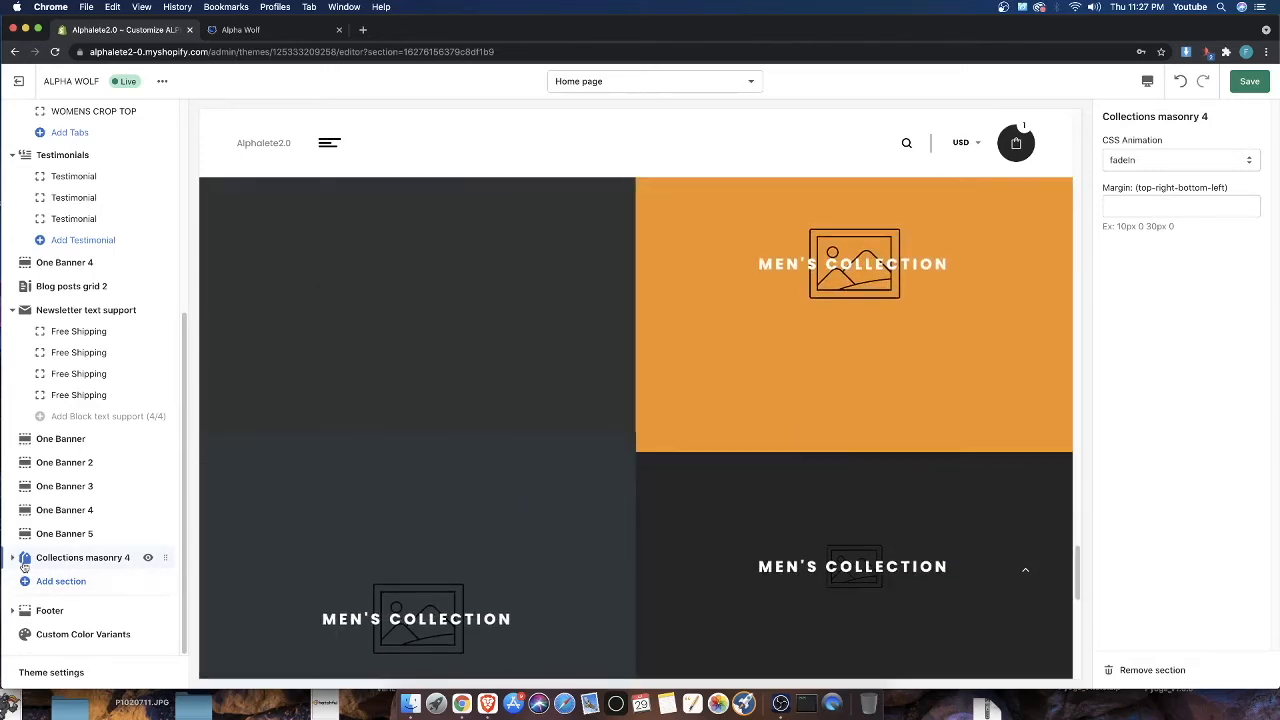
Try the blue sportswear and green tank top library images in the first Collections masonry 4 block
left_click(68, 558)
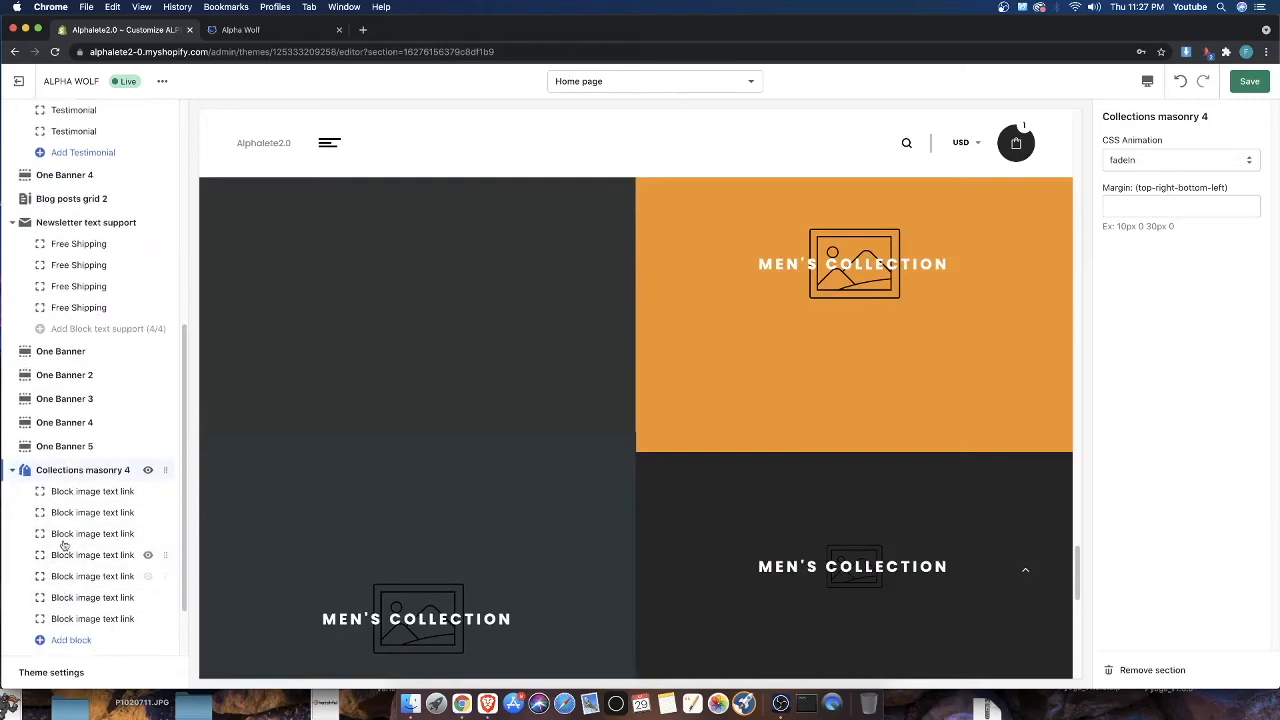
left_click(88, 495)
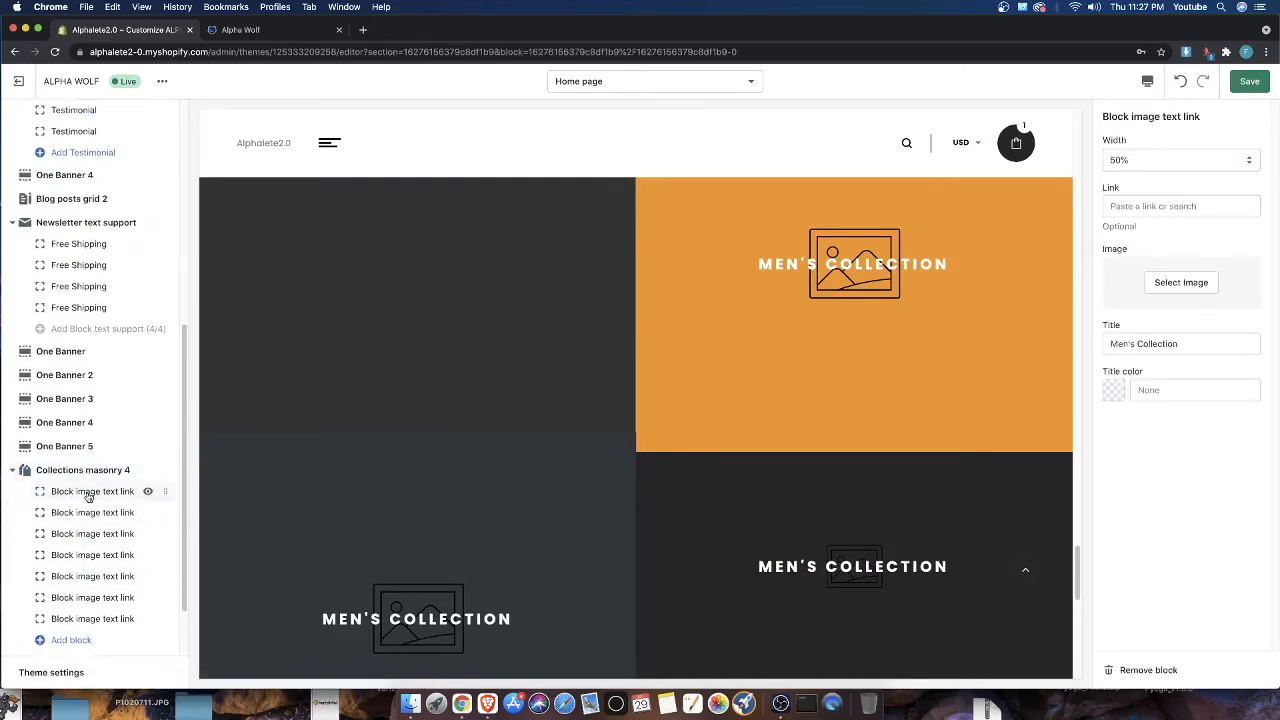
left_click(1166, 278)
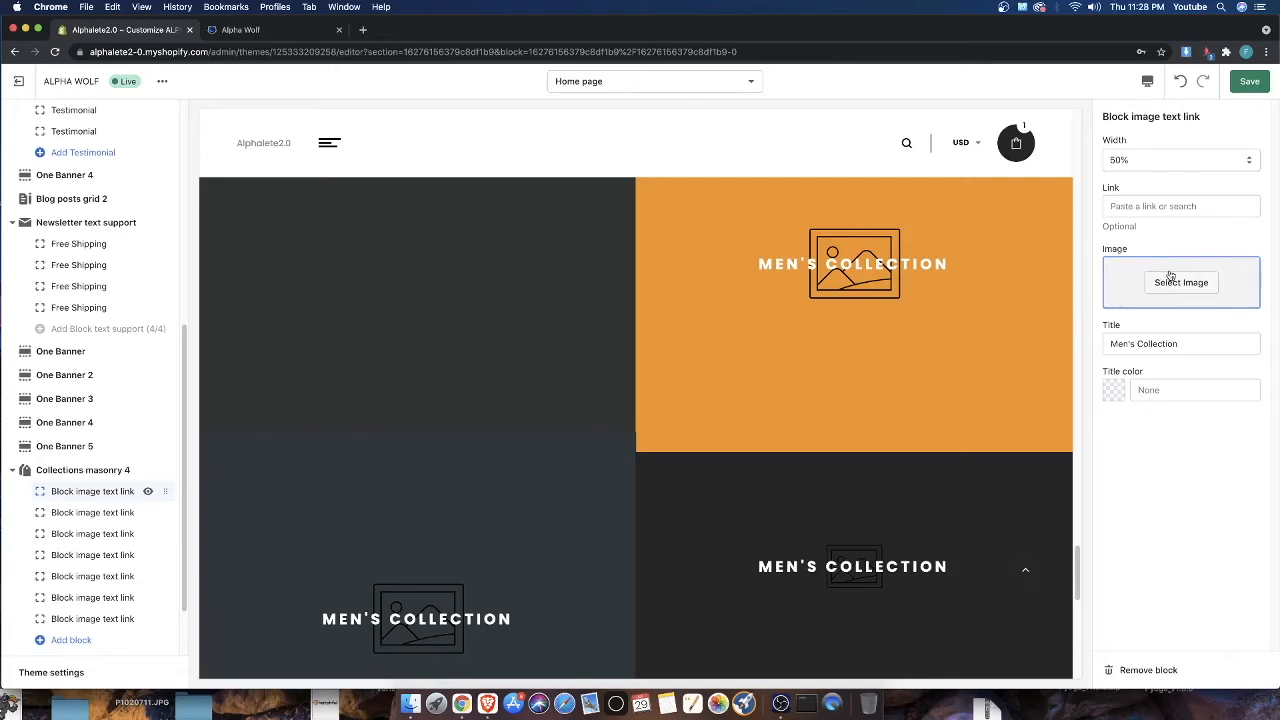
left_click(1203, 283)
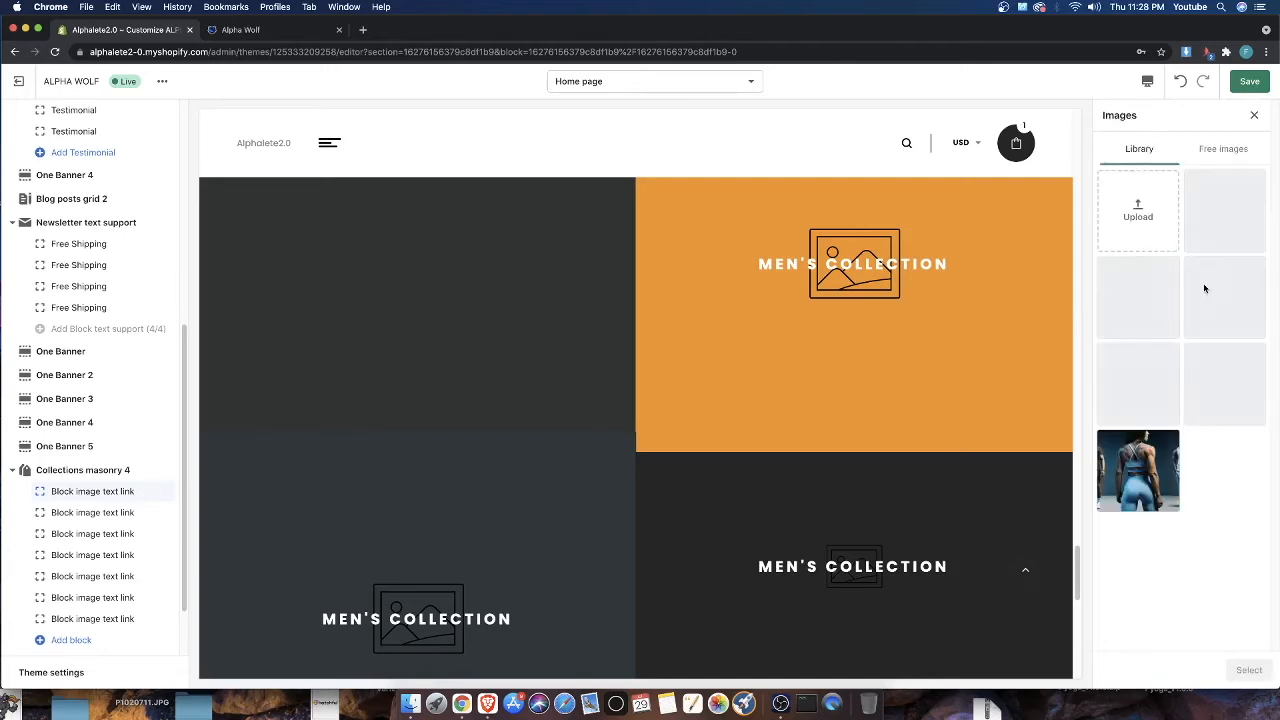
left_click(1118, 500)
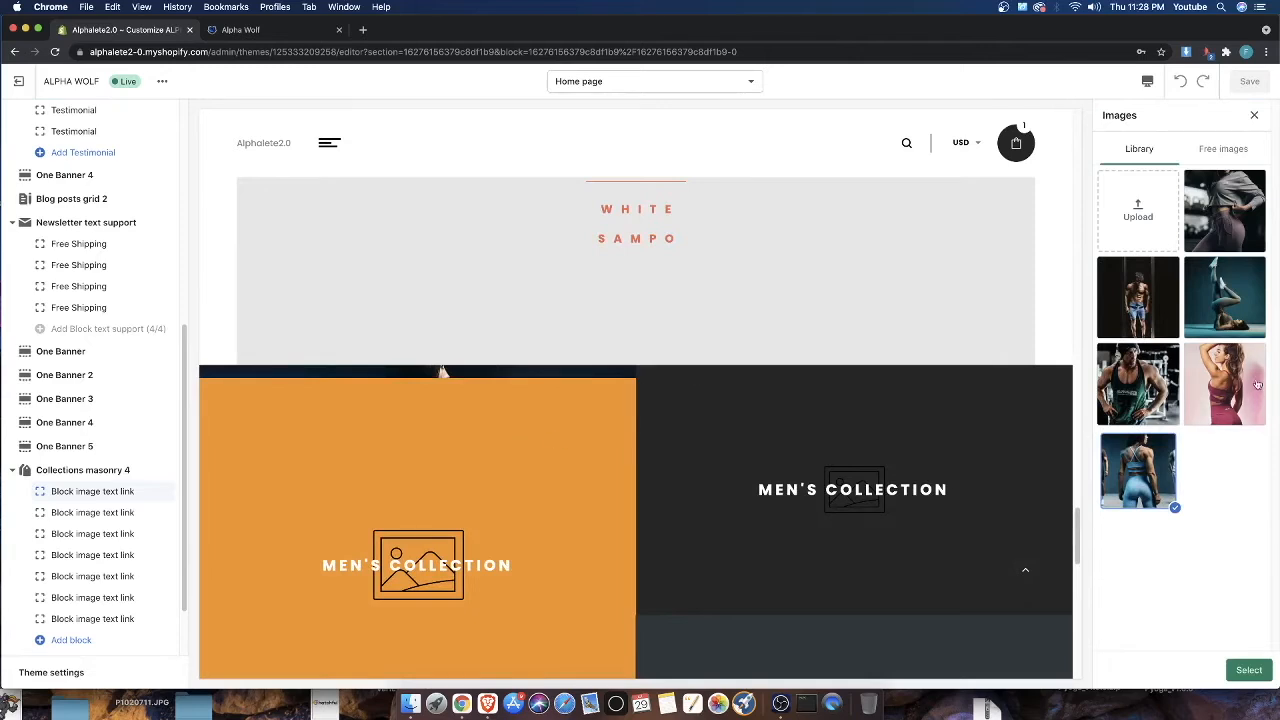
left_click(1120, 405)
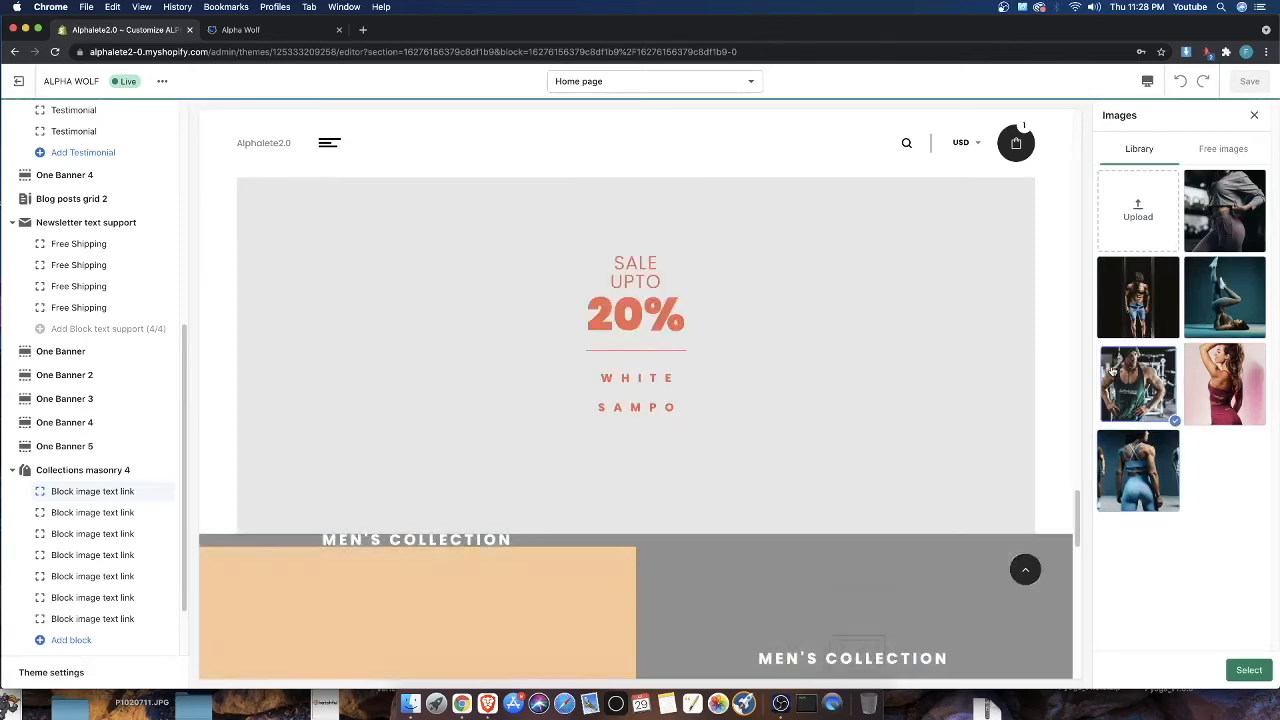
left_click(122, 514)
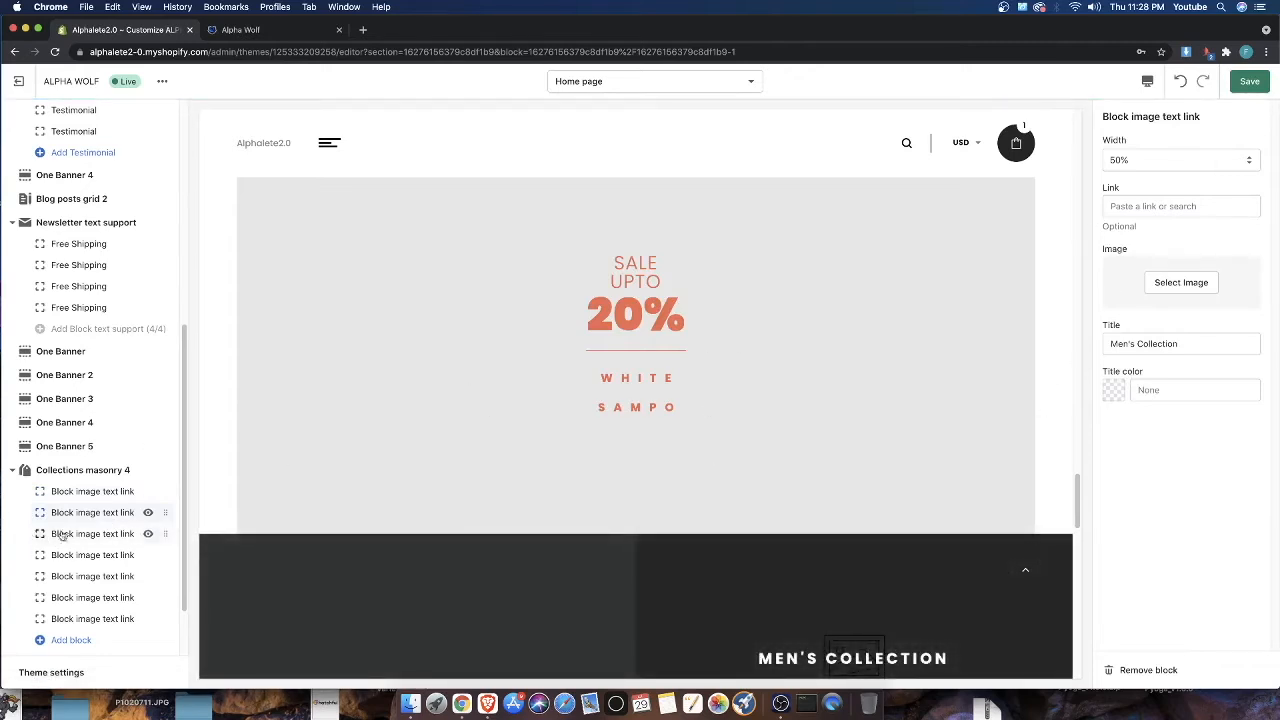
Remove the first five image blocks from the Collections masonry 4 section, keeping only the last two
left_click(88, 490)
scroll(123, 567, "down", 1)
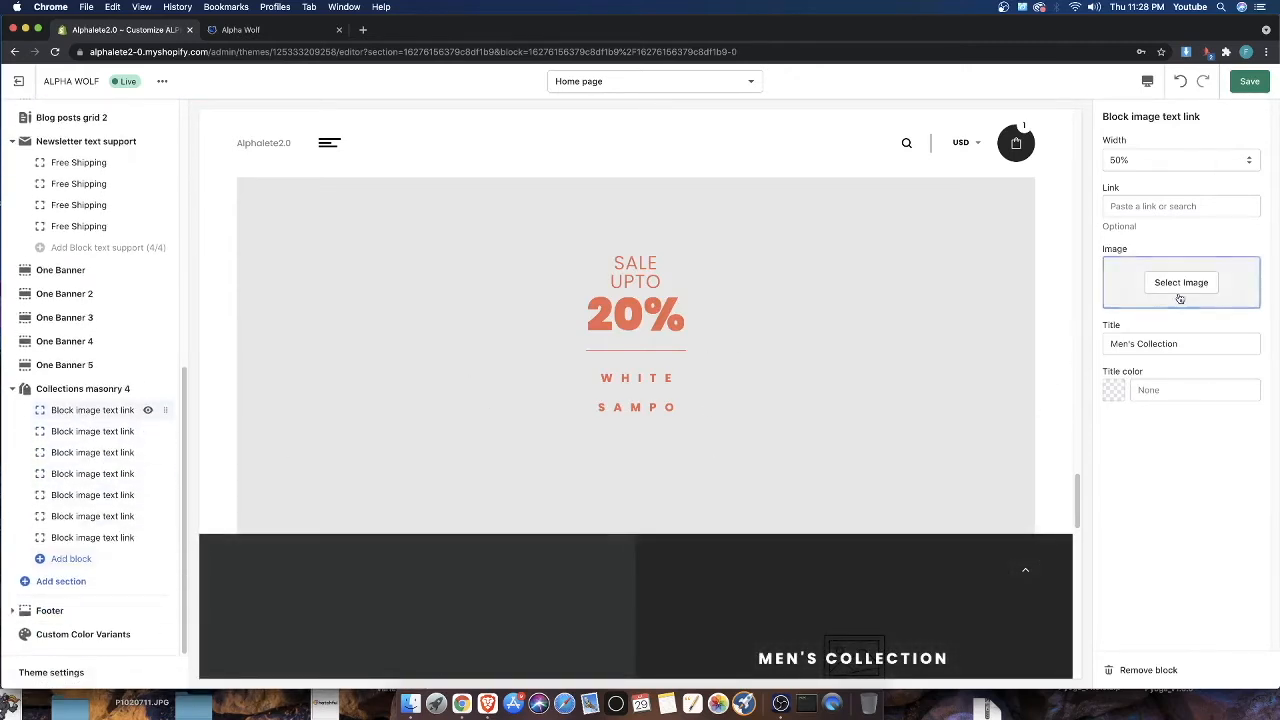
left_click(1140, 670)
left_click(142, 429)
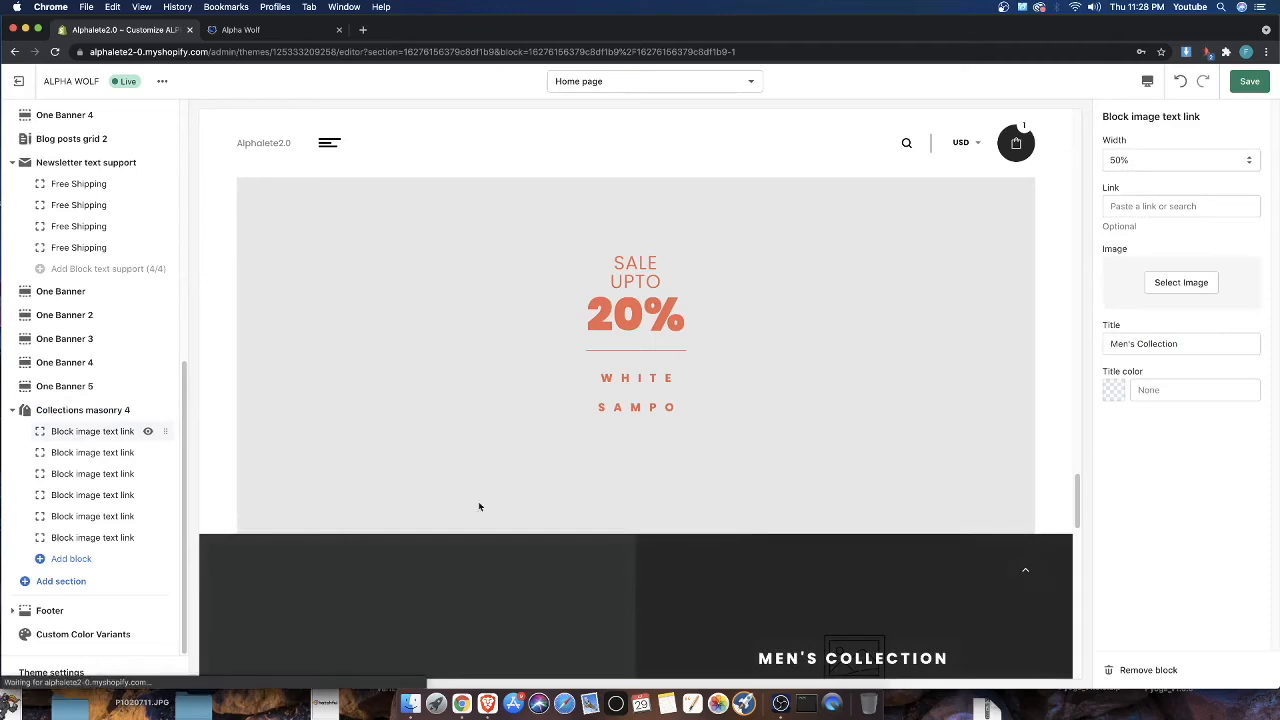
left_click(1137, 670)
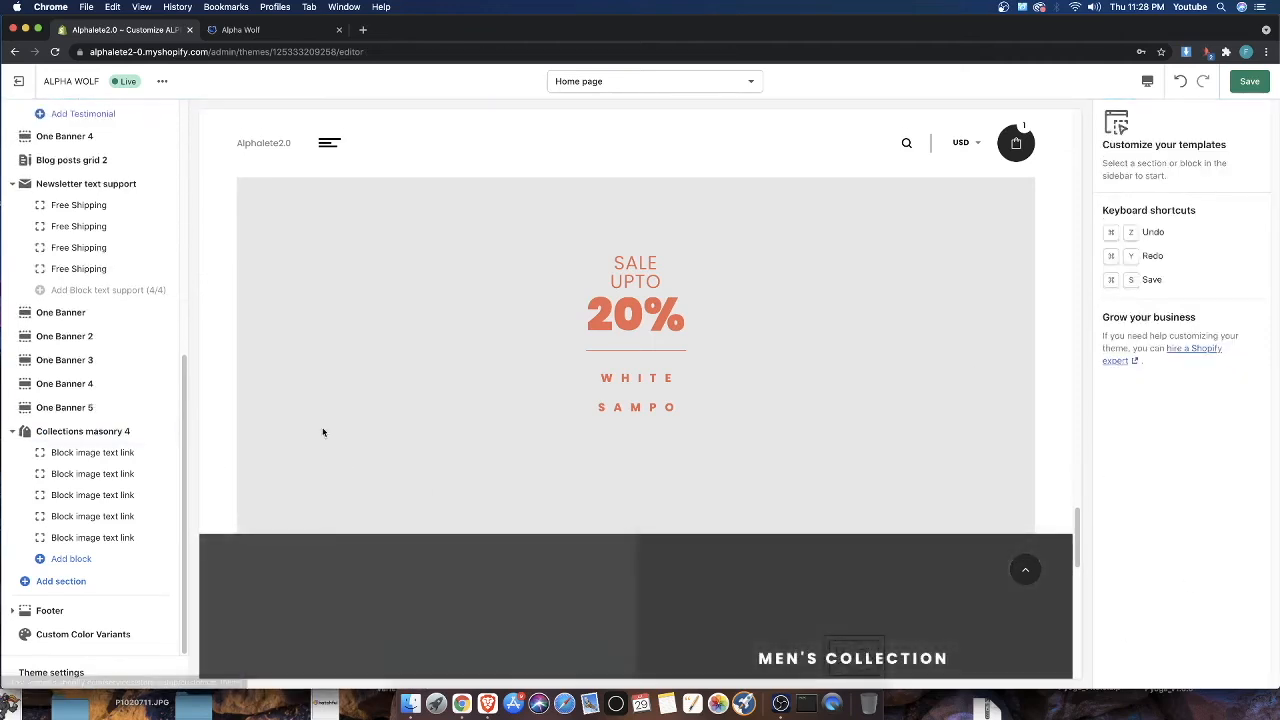
left_click(145, 452)
left_click(1140, 670)
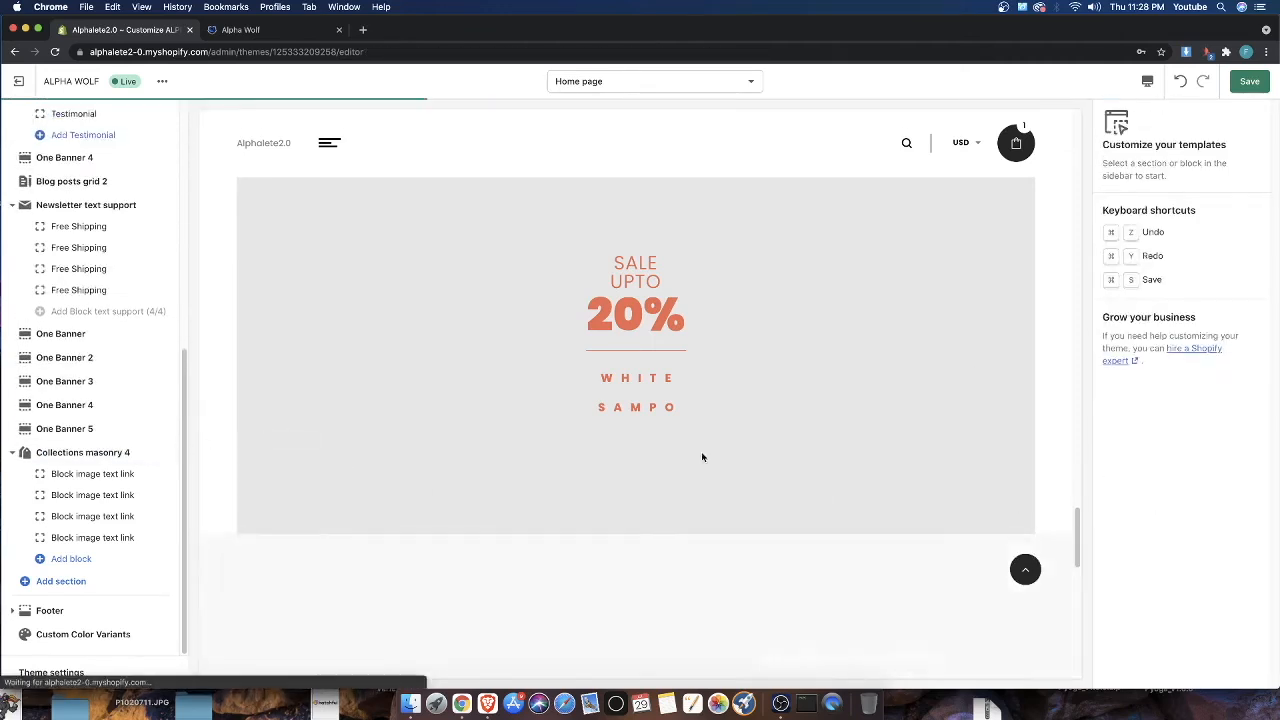
left_click(64, 477)
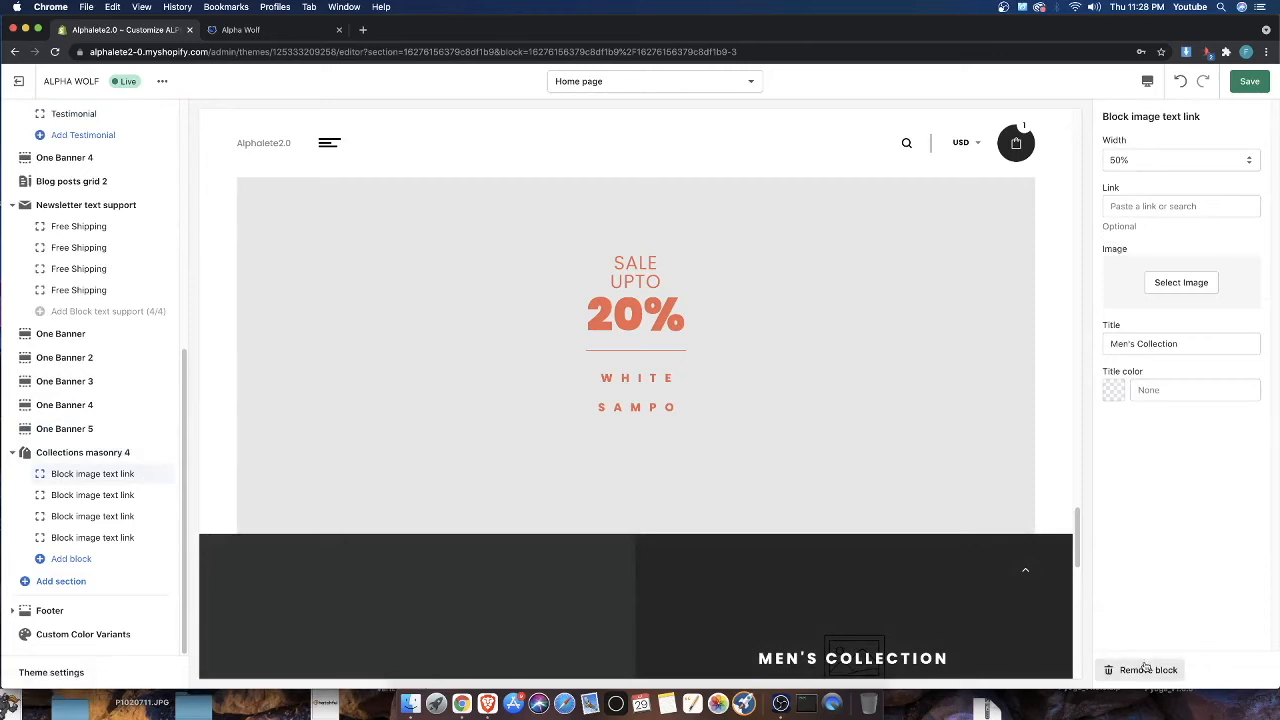
left_click(1145, 668)
left_click(50, 495)
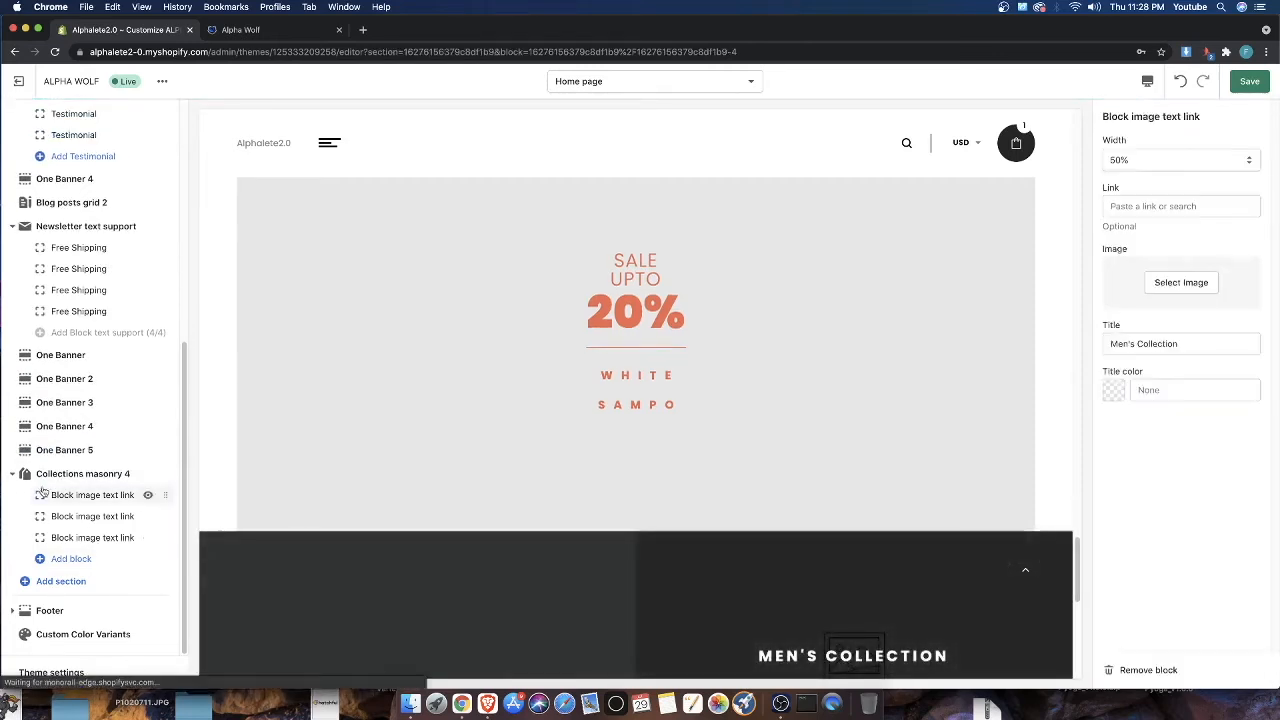
left_click(1143, 668)
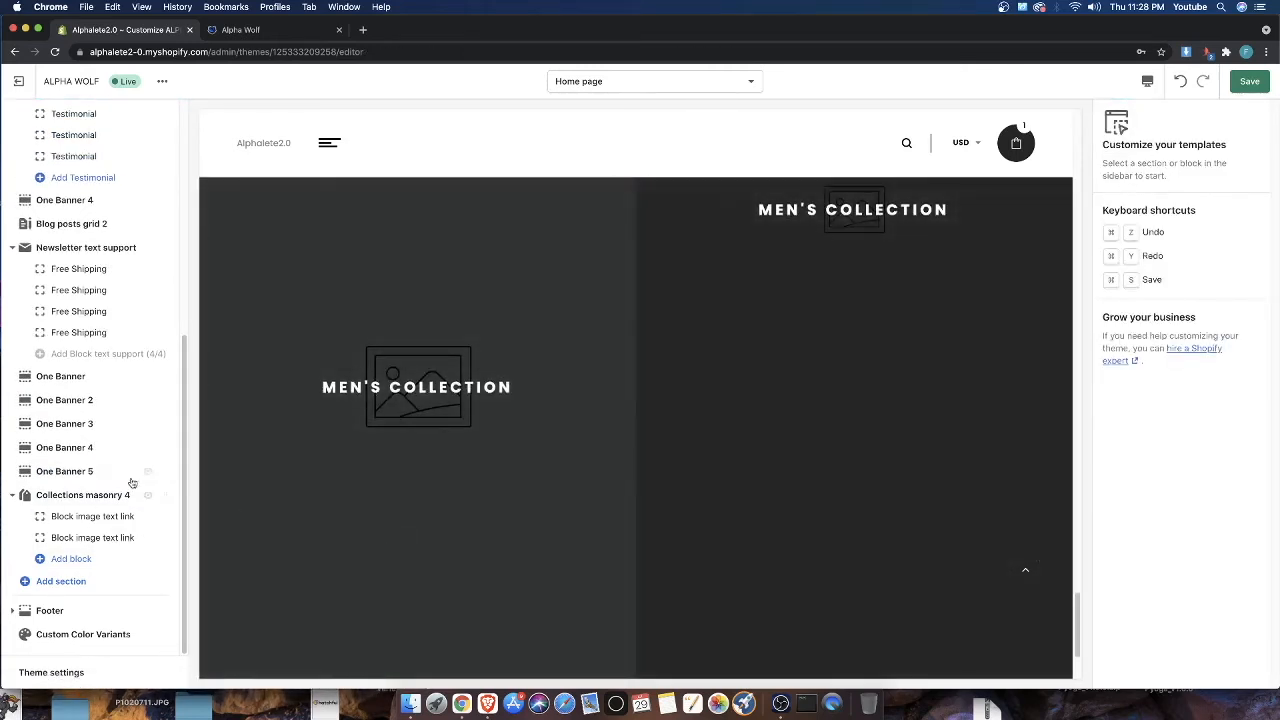
Assign the library image of the man in the green Alphalete tank top to the first remaining masonry block
left_click(77, 516)
left_click(1183, 282)
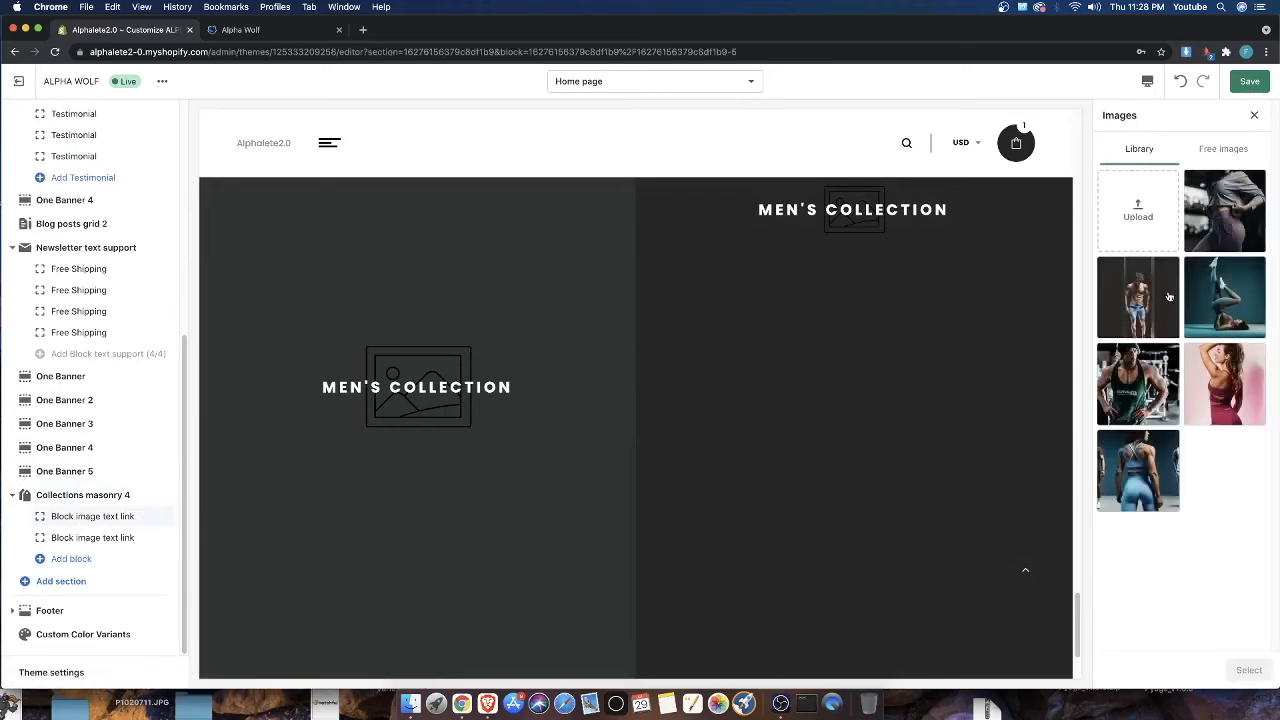
left_click(1145, 378)
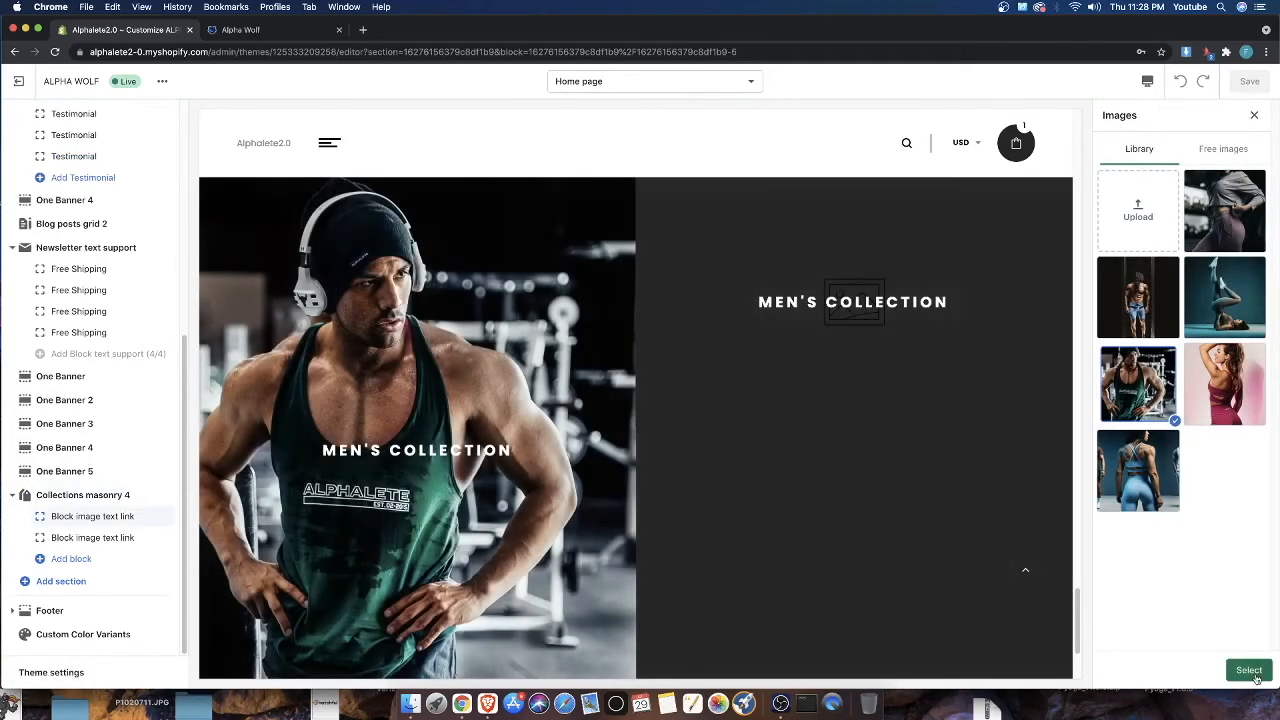
left_click(1249, 671)
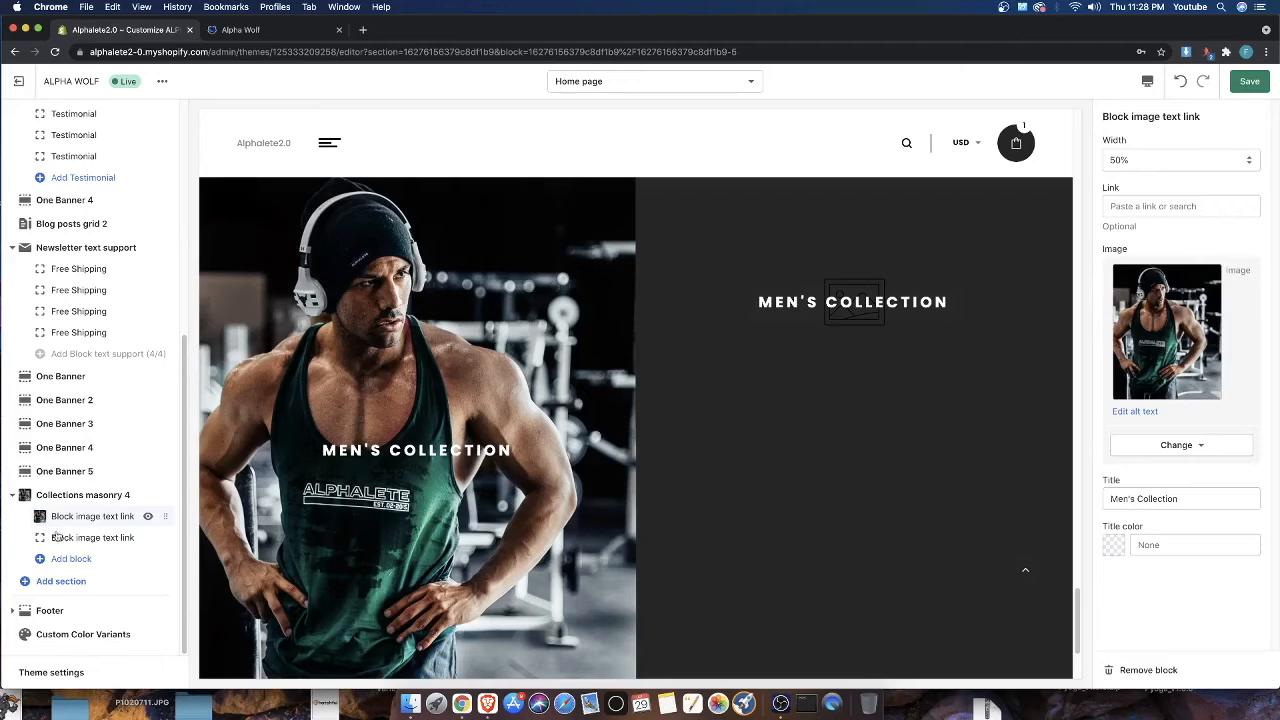
Assign the library image of the woman in a shoulder stand on teal to the second masonry block and save the theme
left_click(85, 538)
left_click(1181, 282)
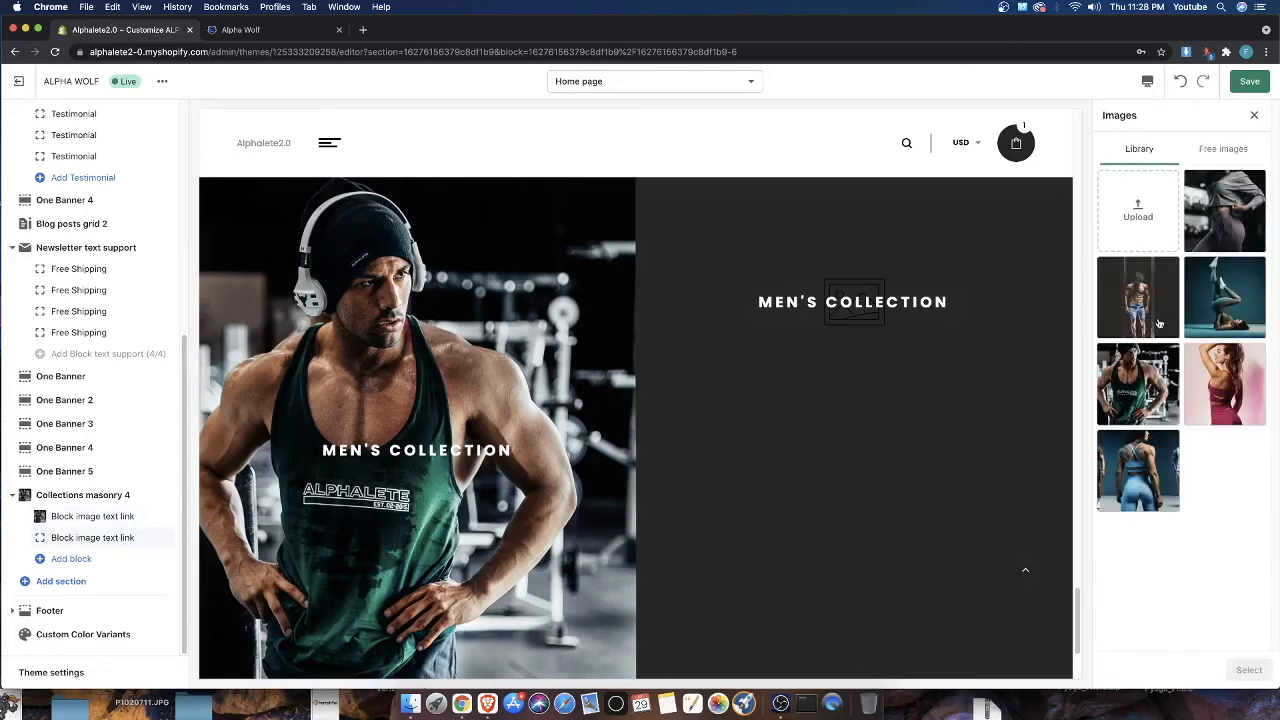
left_click(1246, 395)
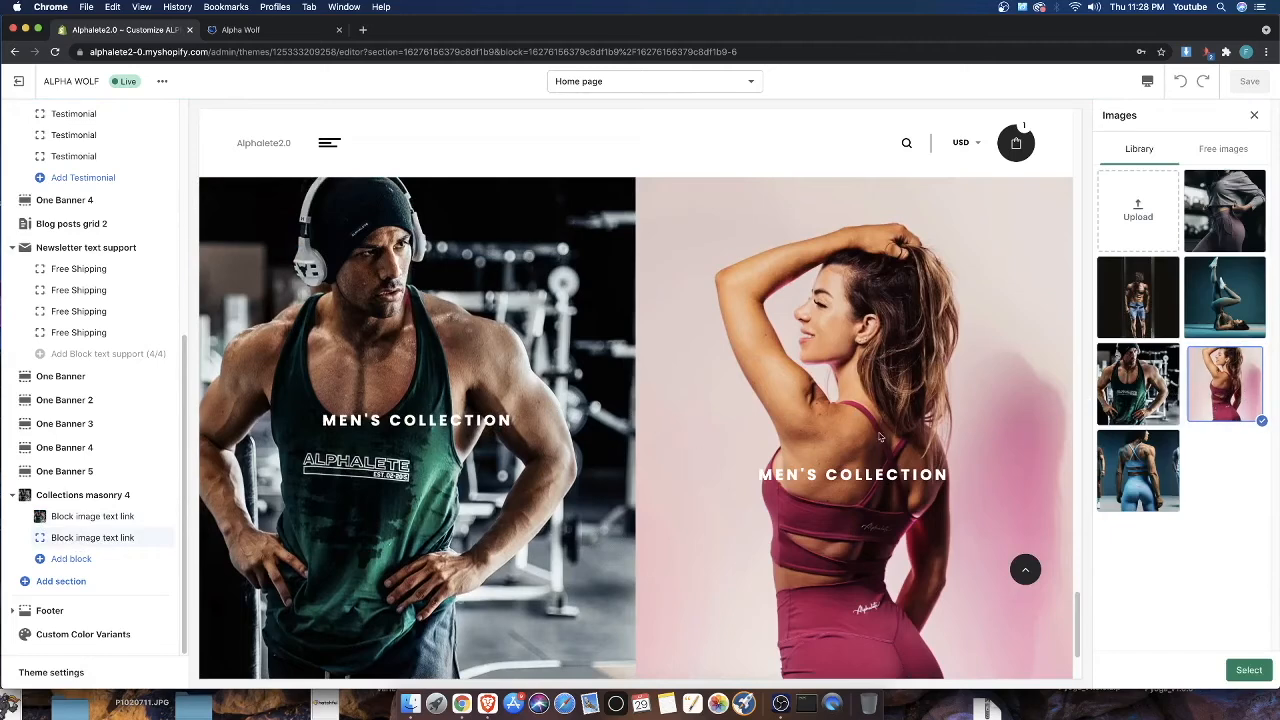
left_click(1224, 296)
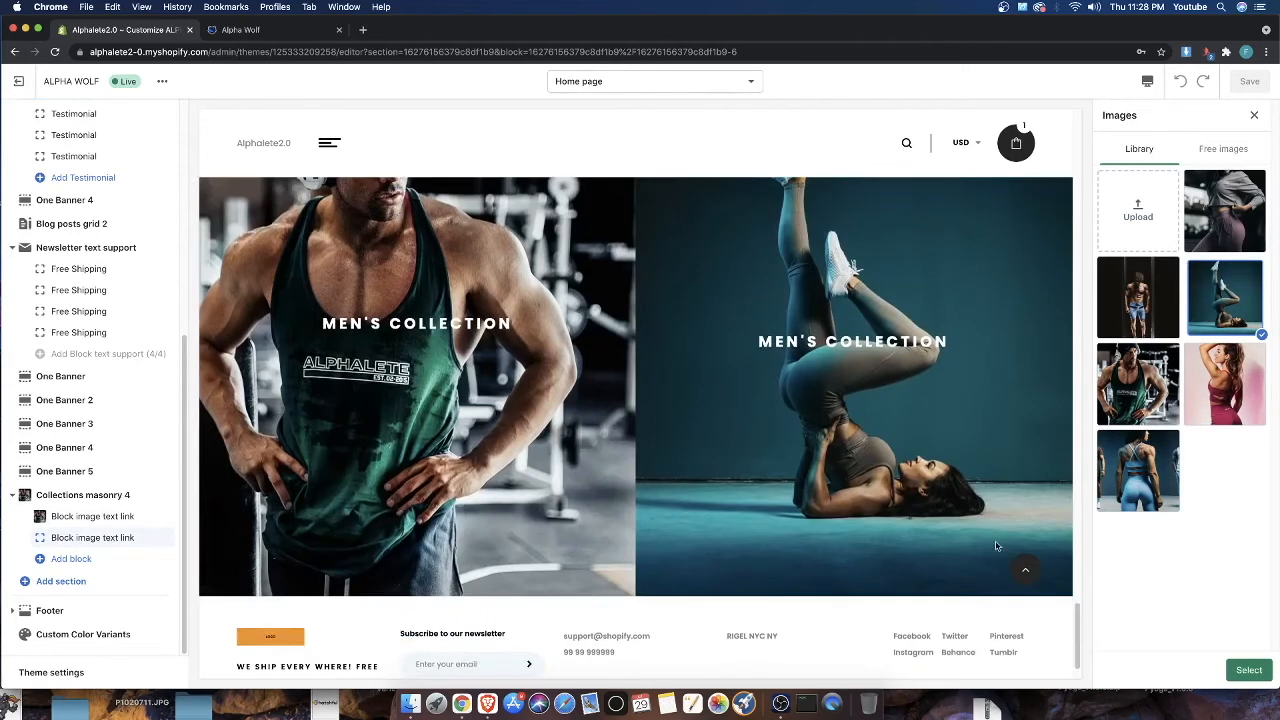
left_click(1249, 670)
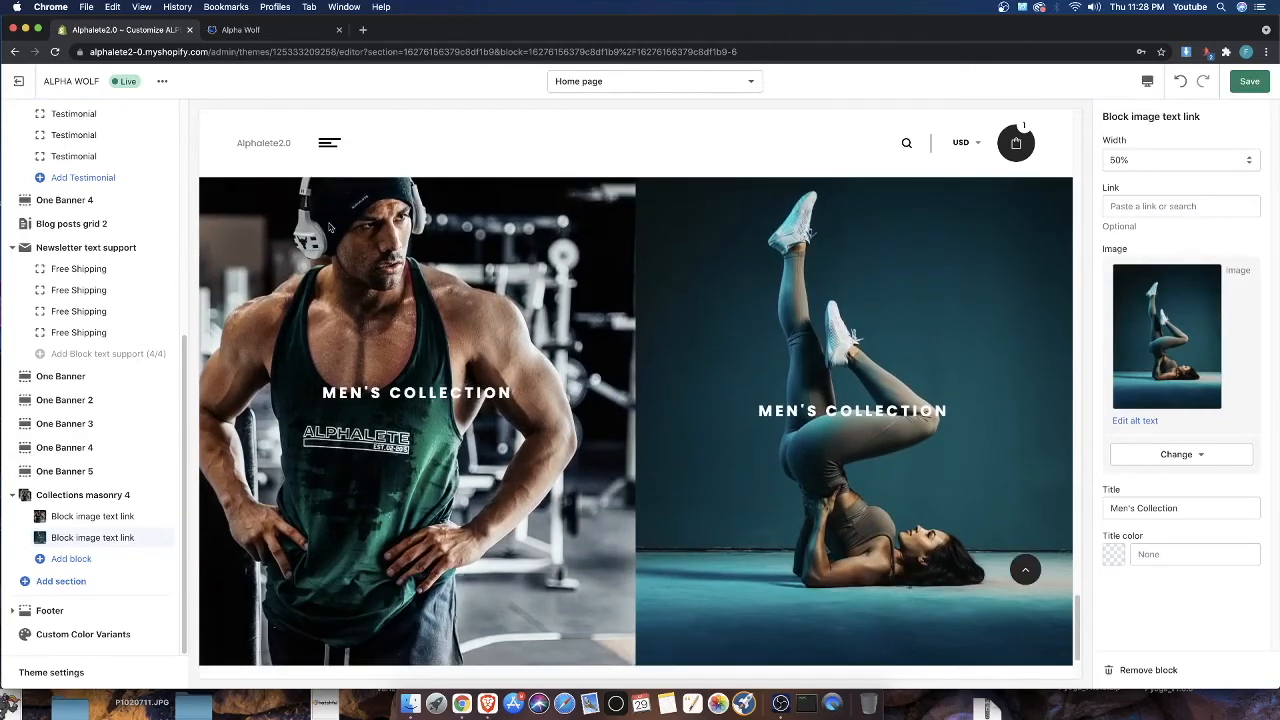
left_click(1249, 81)
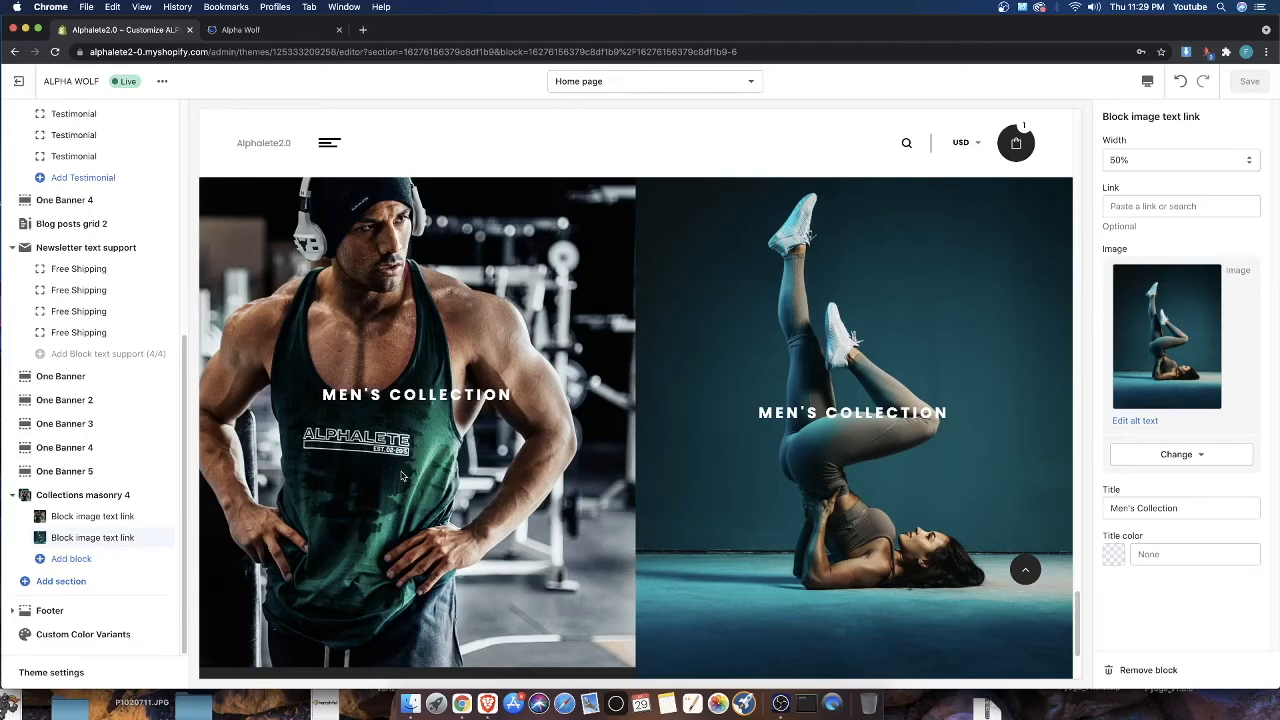
Check the two masonry images in the preview and the title of the first image block
scroll(425, 458, "down", 1)
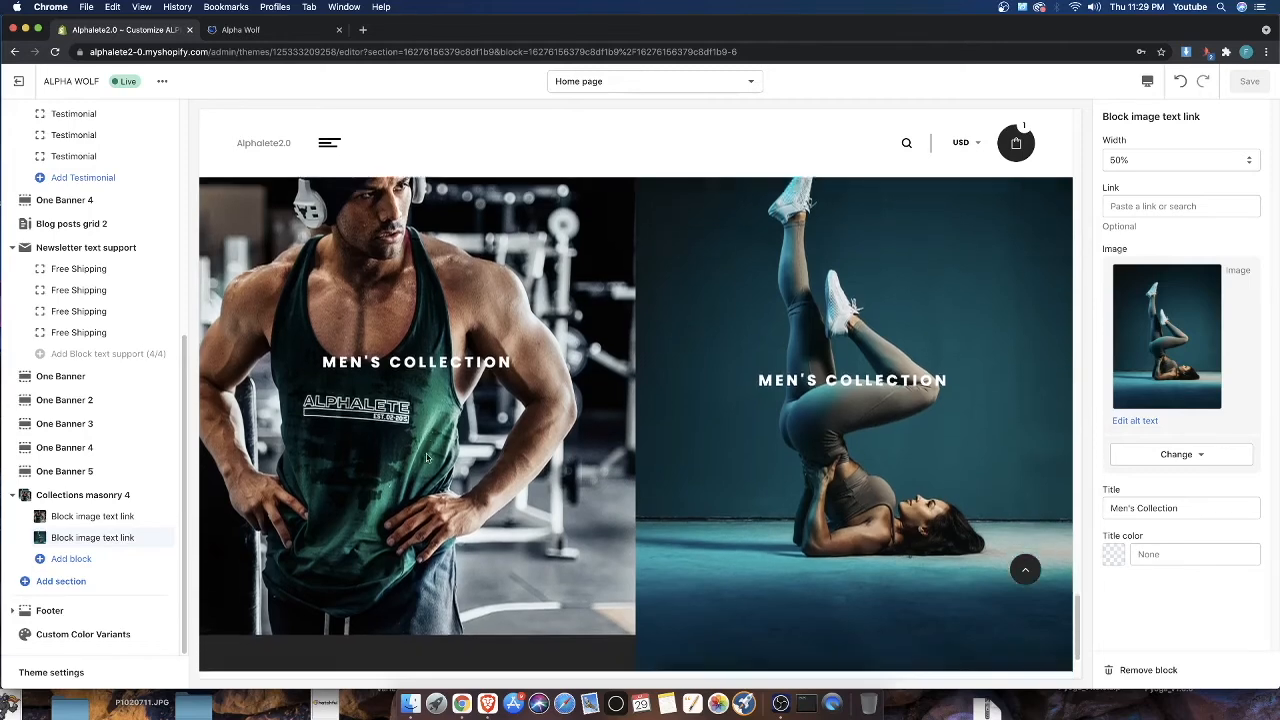
scroll(423, 463, "up", 2)
scroll(423, 463, "down", 2)
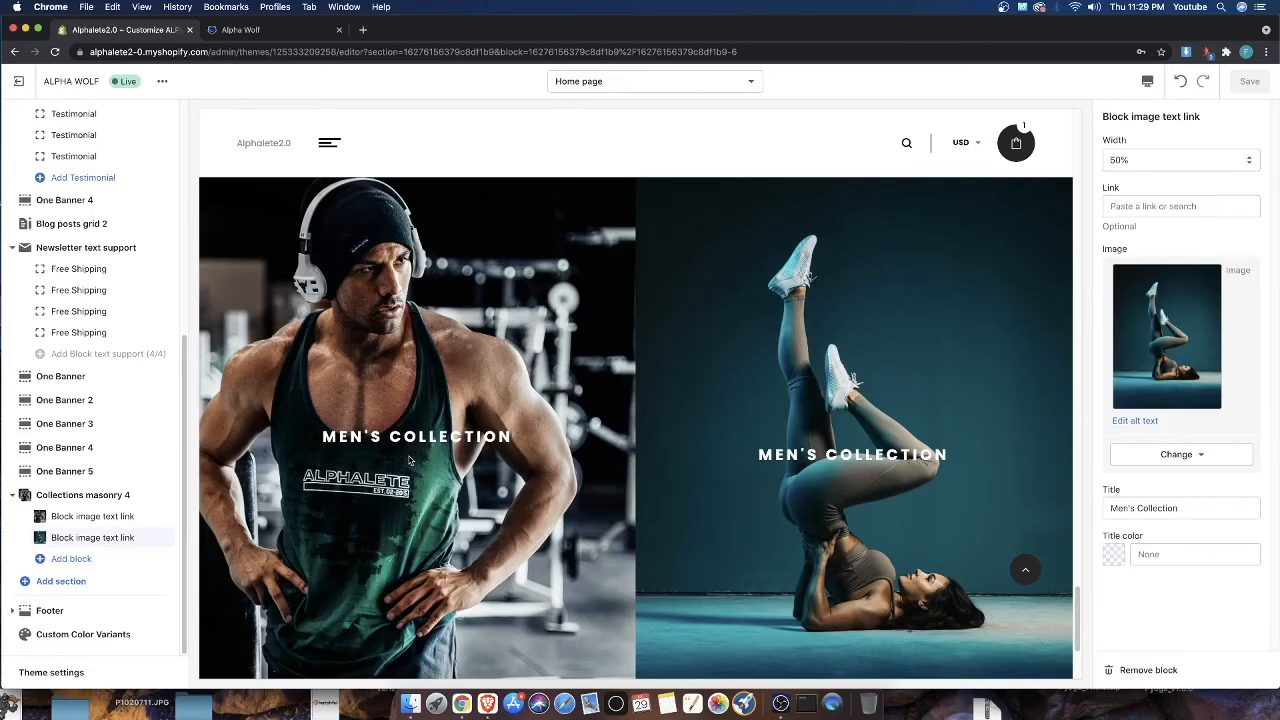
left_click(92, 518)
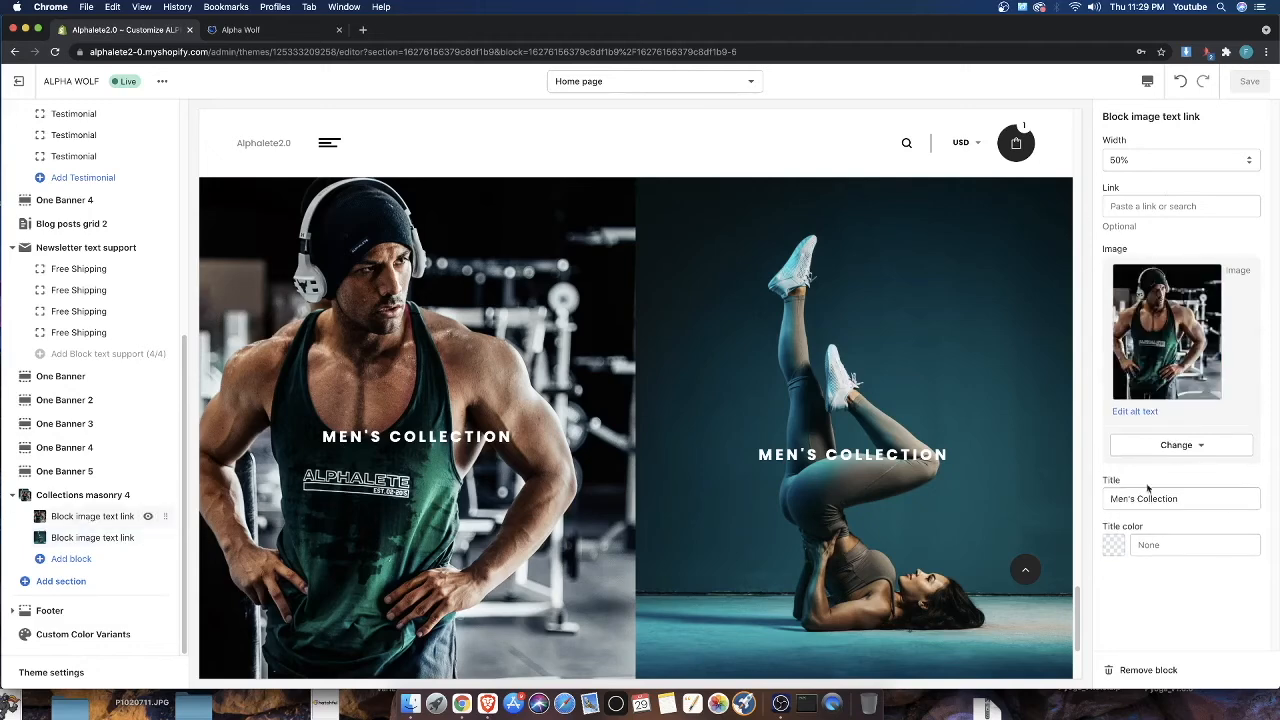
left_click_drag(1193, 490, 1022, 500)
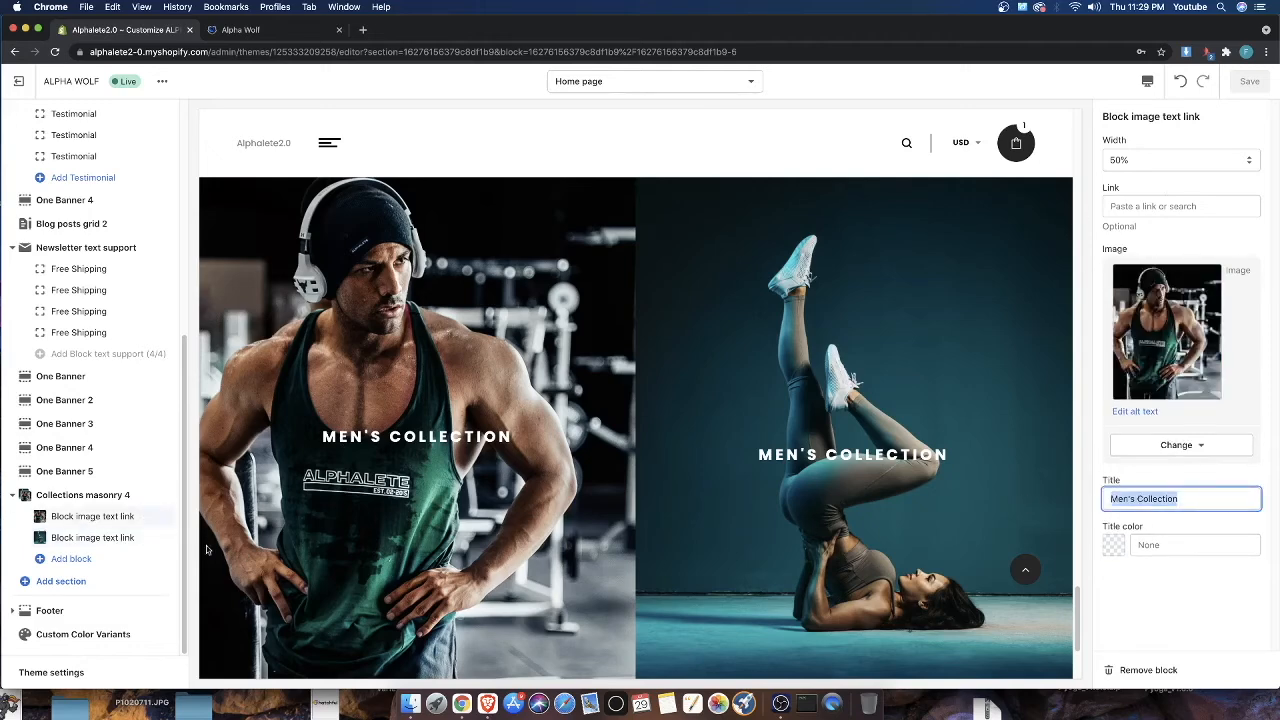
left_click(147, 539)
left_click(148, 538)
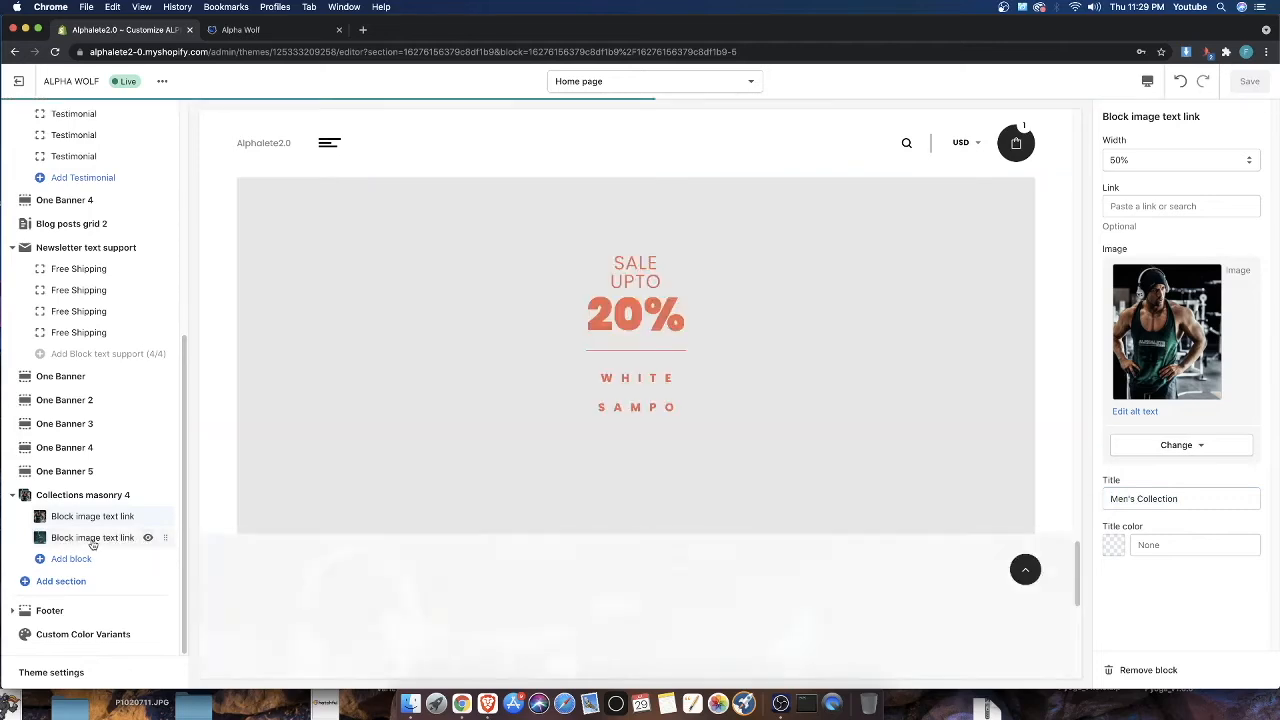
Change the title of the second masonry block, with the woman in a shoulder stand, to "Women's Collection"
left_click(83, 540)
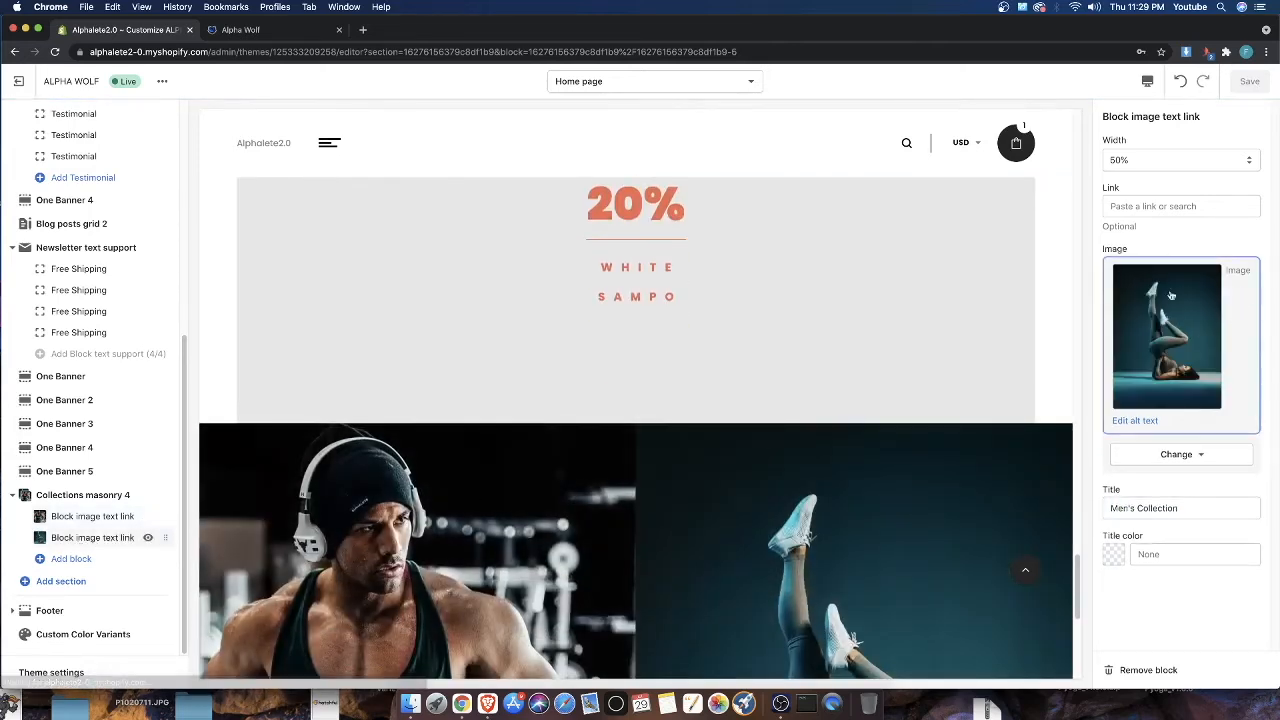
left_click_drag(1110, 508, 1143, 510)
left_click(1141, 512)
key("BackSpace")
type("Wome")
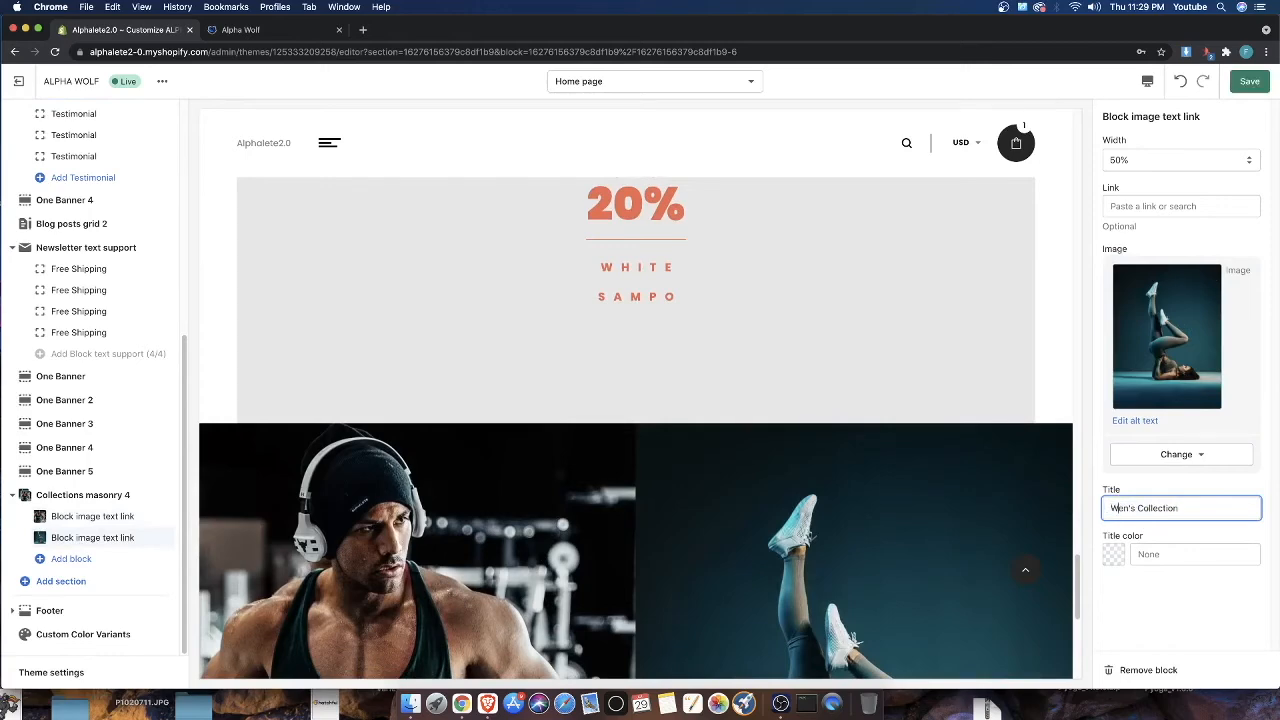
key("BackSpace")
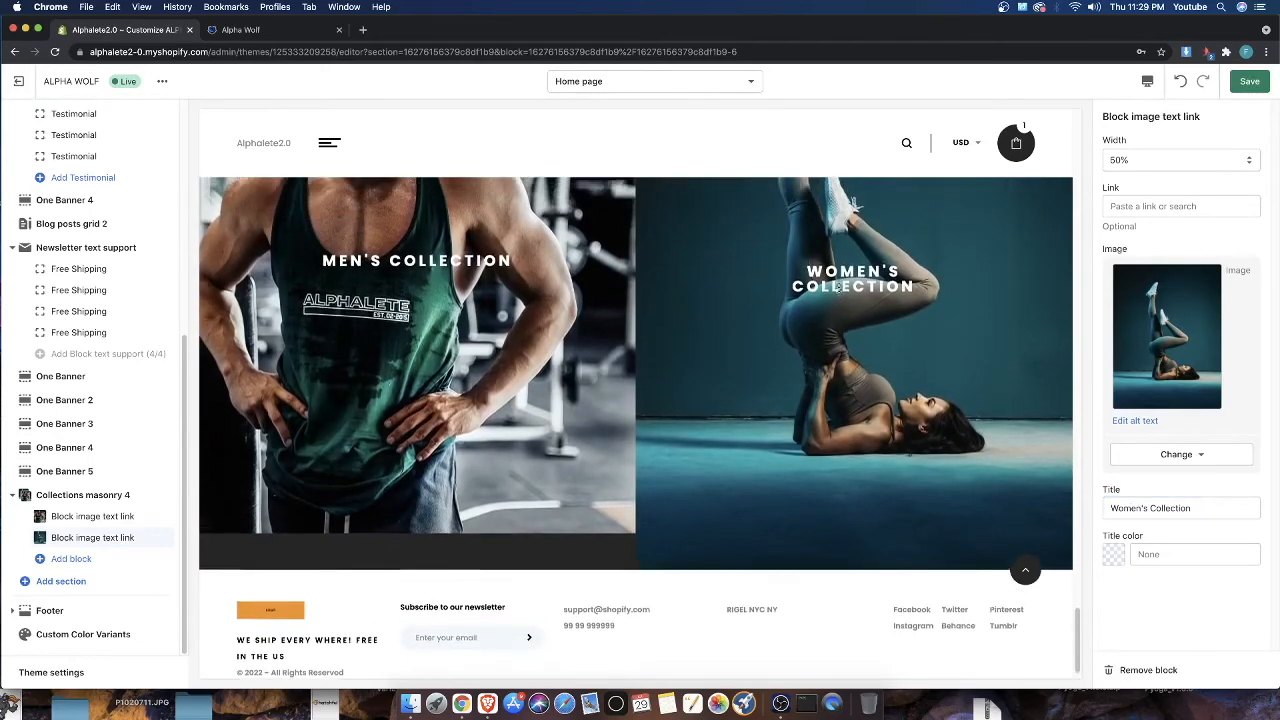
mouse_move(813, 283)
left_mouse_down()
mouse_move(906, 298)
mouse_move(880, 318)
mouse_move(812, 288)
mouse_move(880, 298)
mouse_move(806, 291)
left_mouse_up()
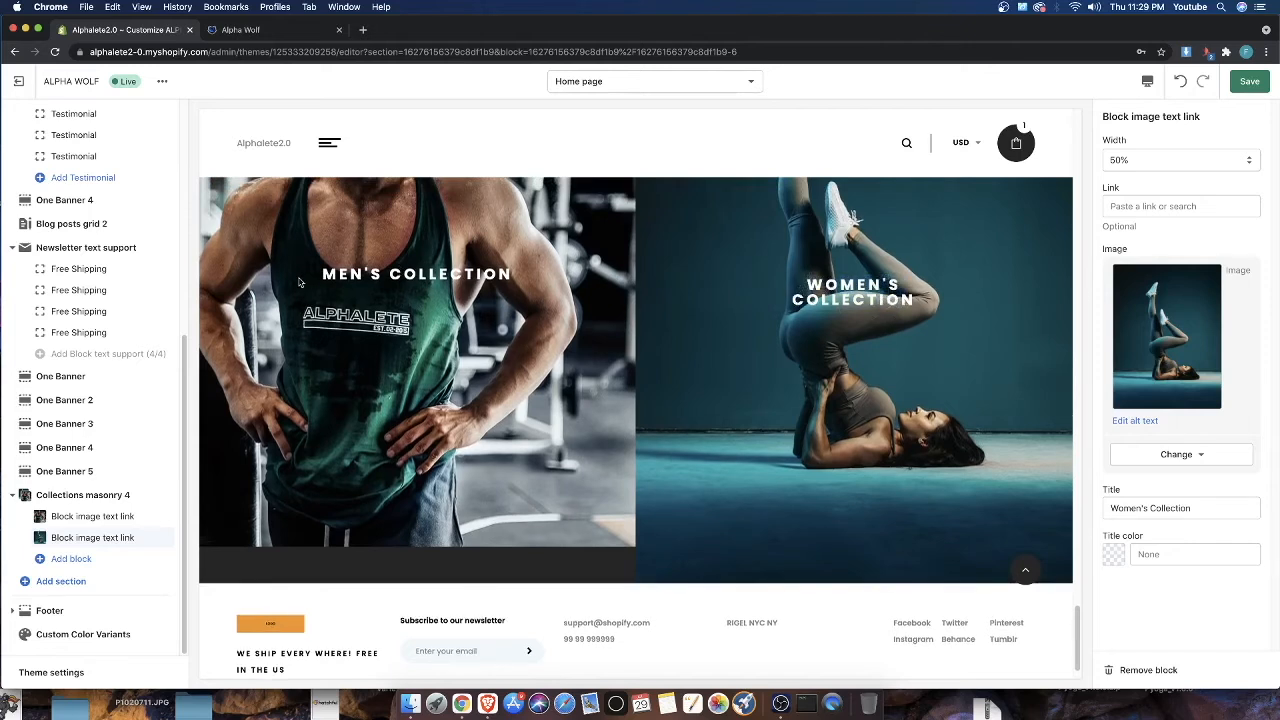
Insert a line break tag in the first masonry block's title so it reads "Men's <br> Collection"
left_click(72, 516)
left_click(1138, 498)
type("<> Collection")
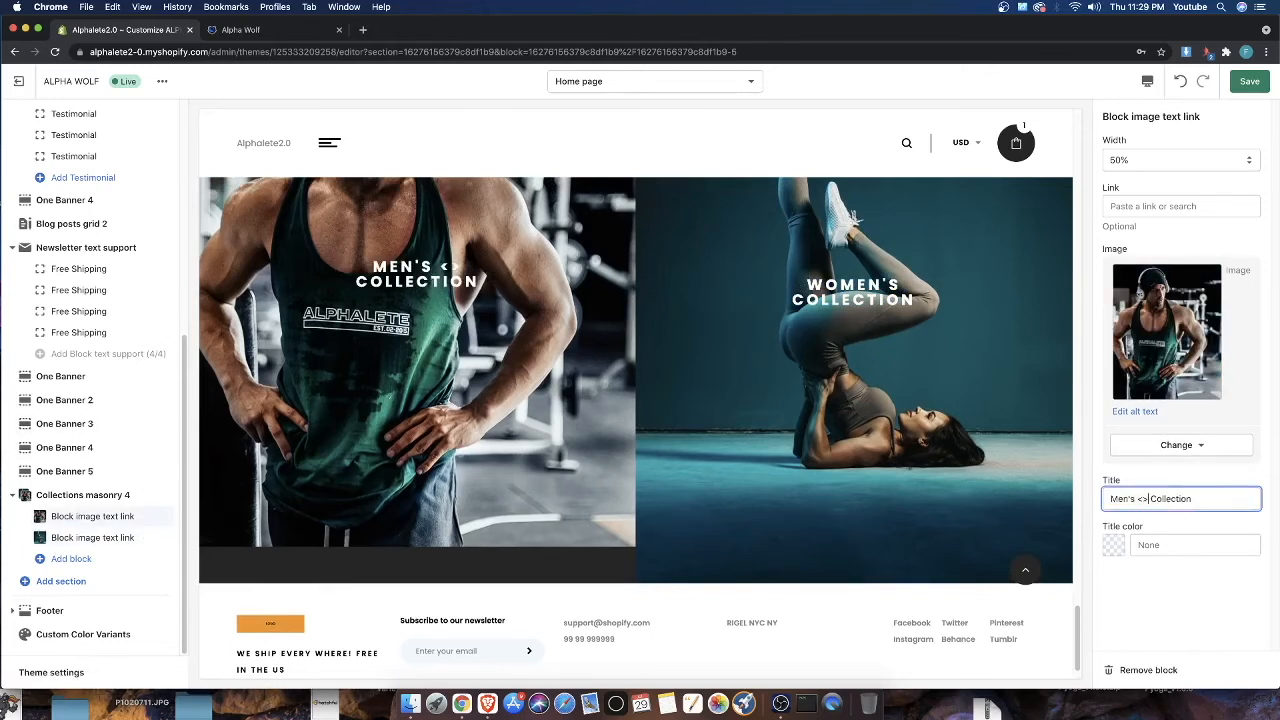
type("br")
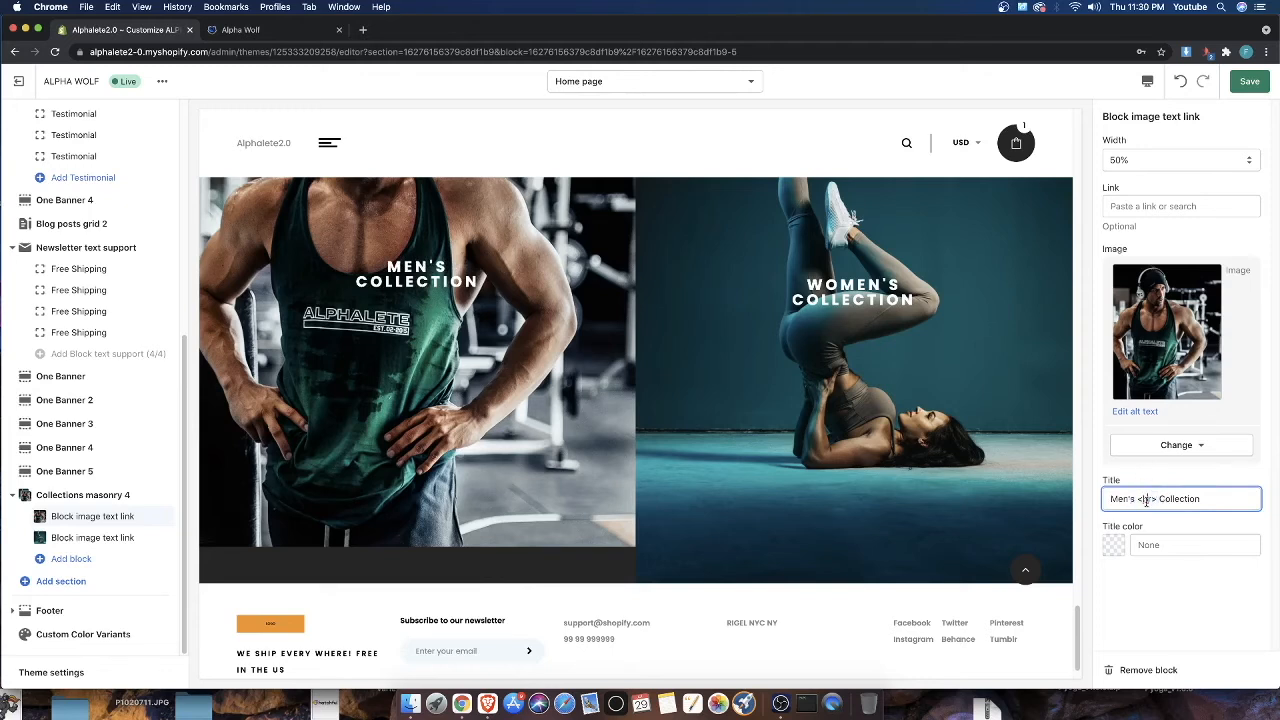
left_click_drag(1137, 498, 1155, 498)
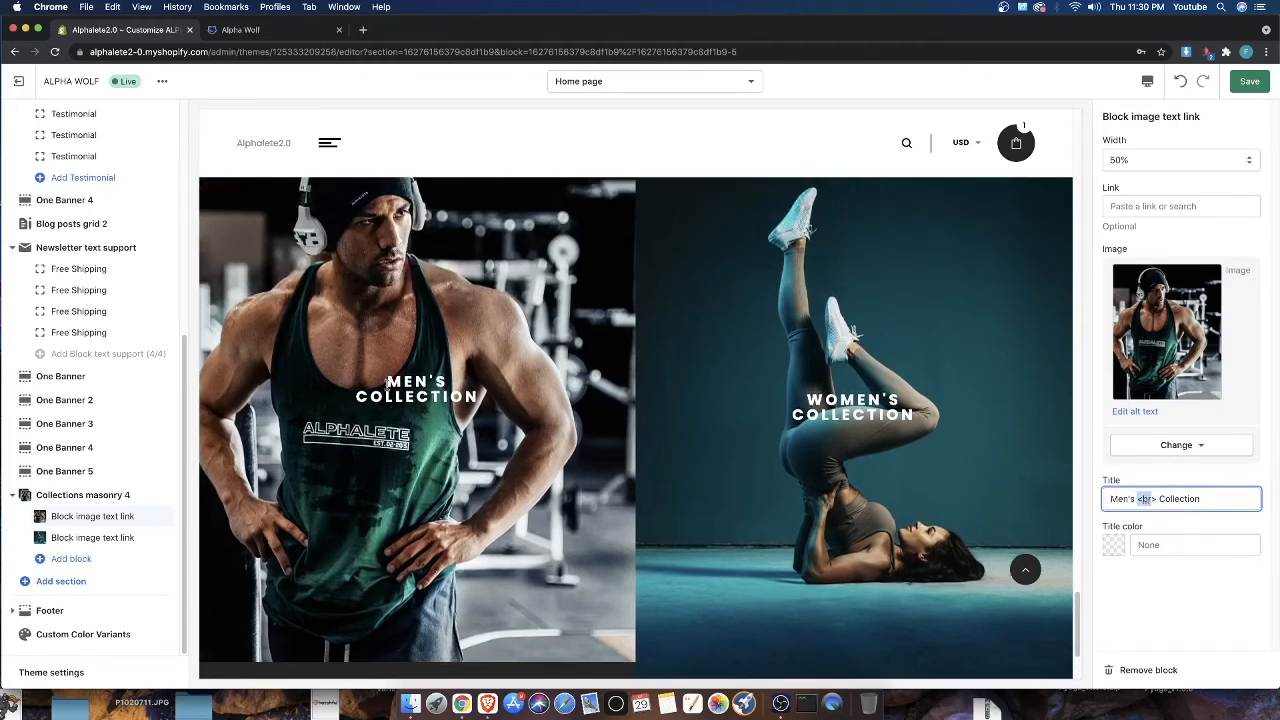
Compare the two collection titles over their images in the preview and save the theme
left_click(388, 384)
scroll(671, 611, "down", 4)
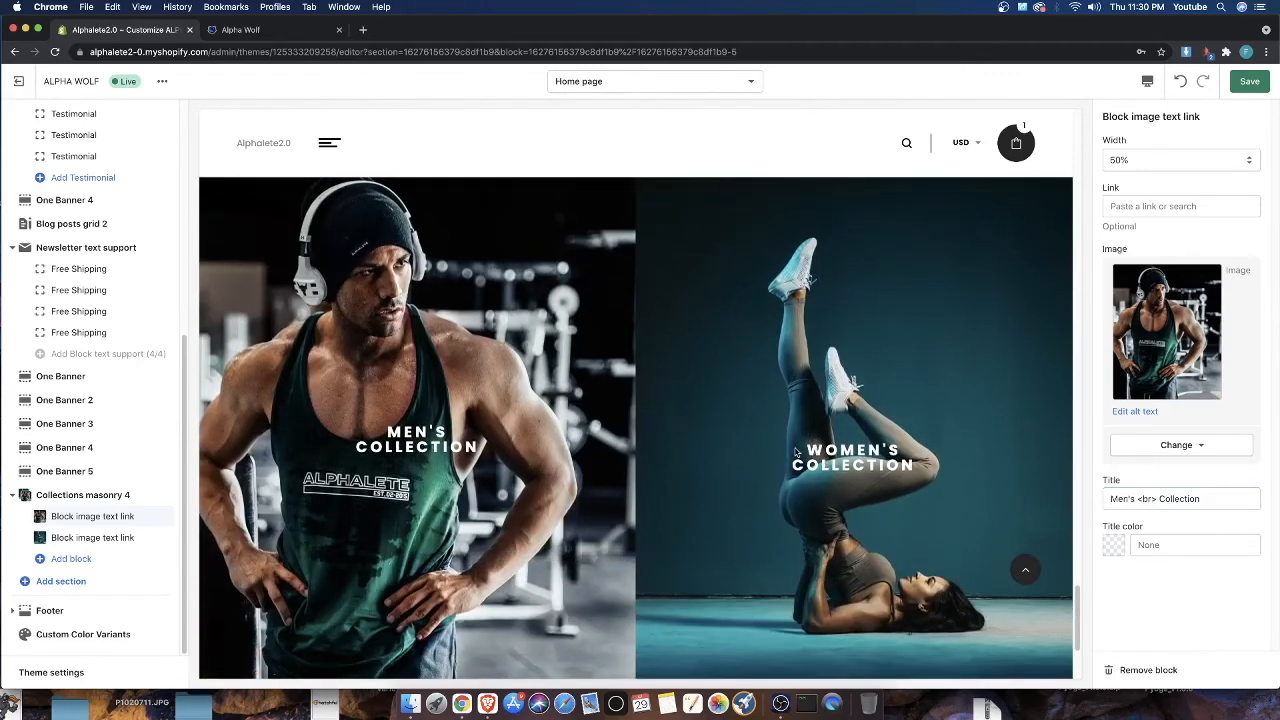
left_click_drag(796, 452, 930, 450)
left_click(808, 461)
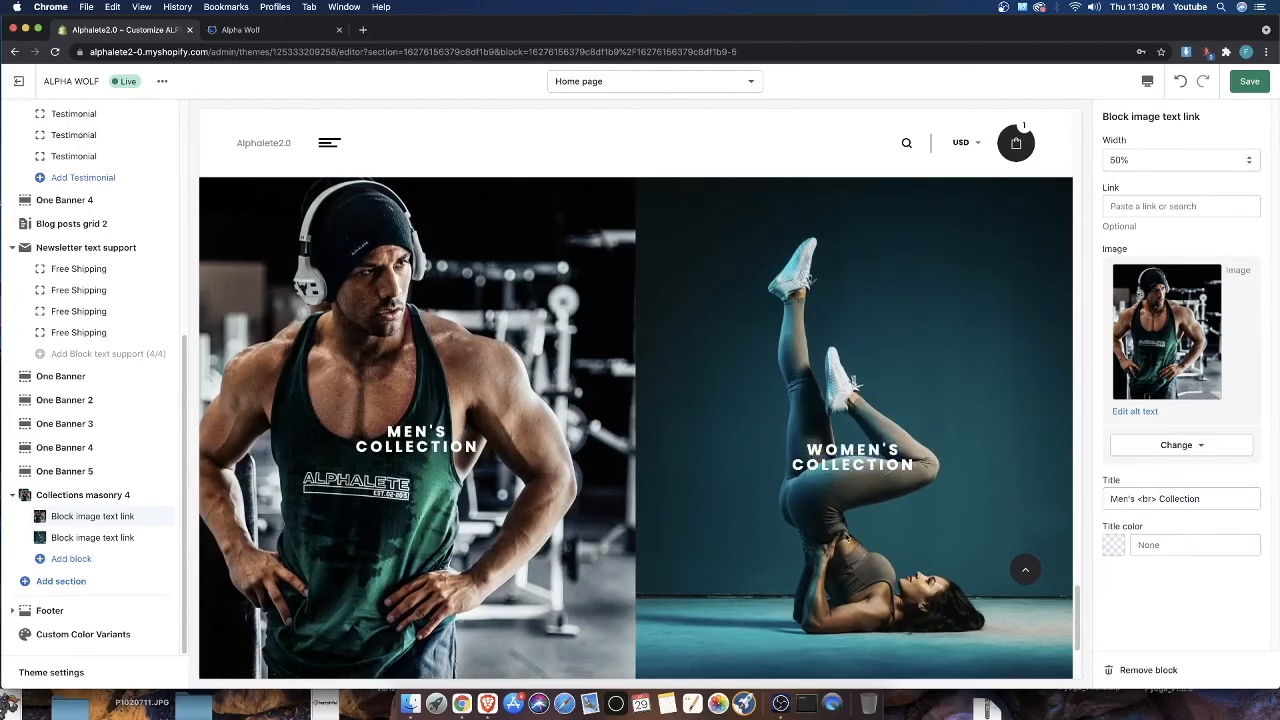
scroll(575, 512, "down", 3)
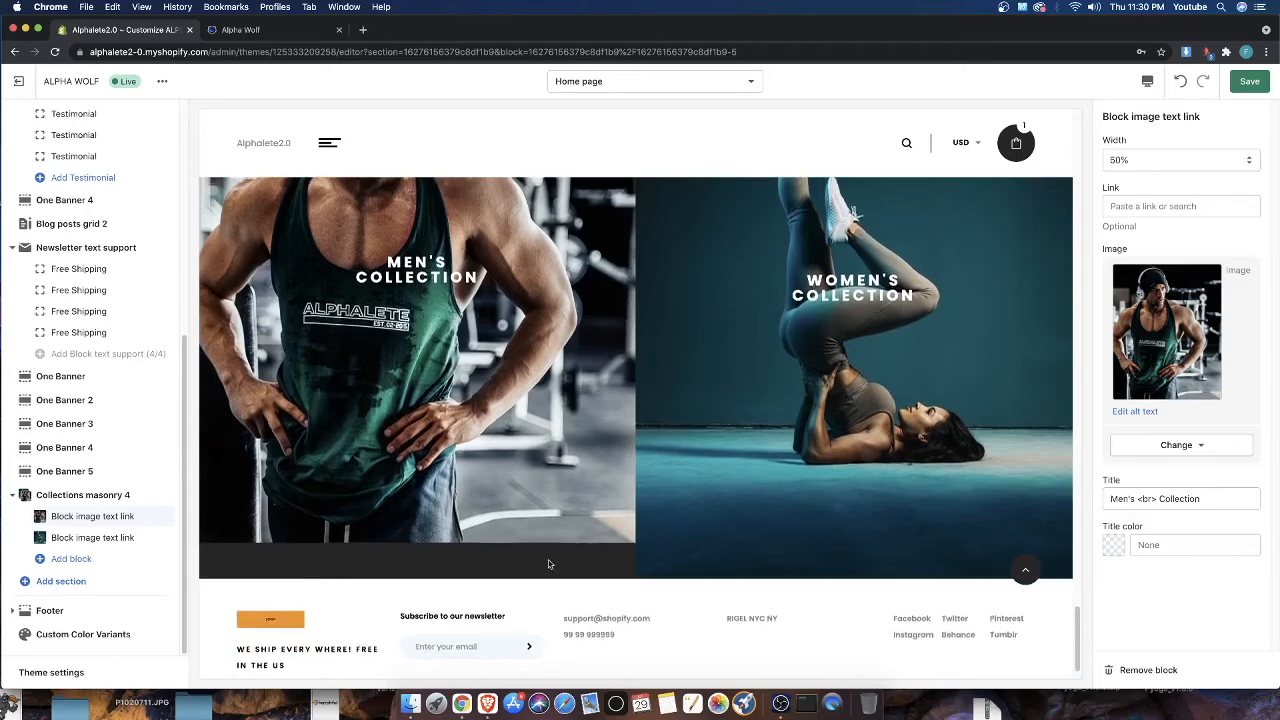
scroll(470, 558, "up", 5)
scroll(470, 558, "down", 5)
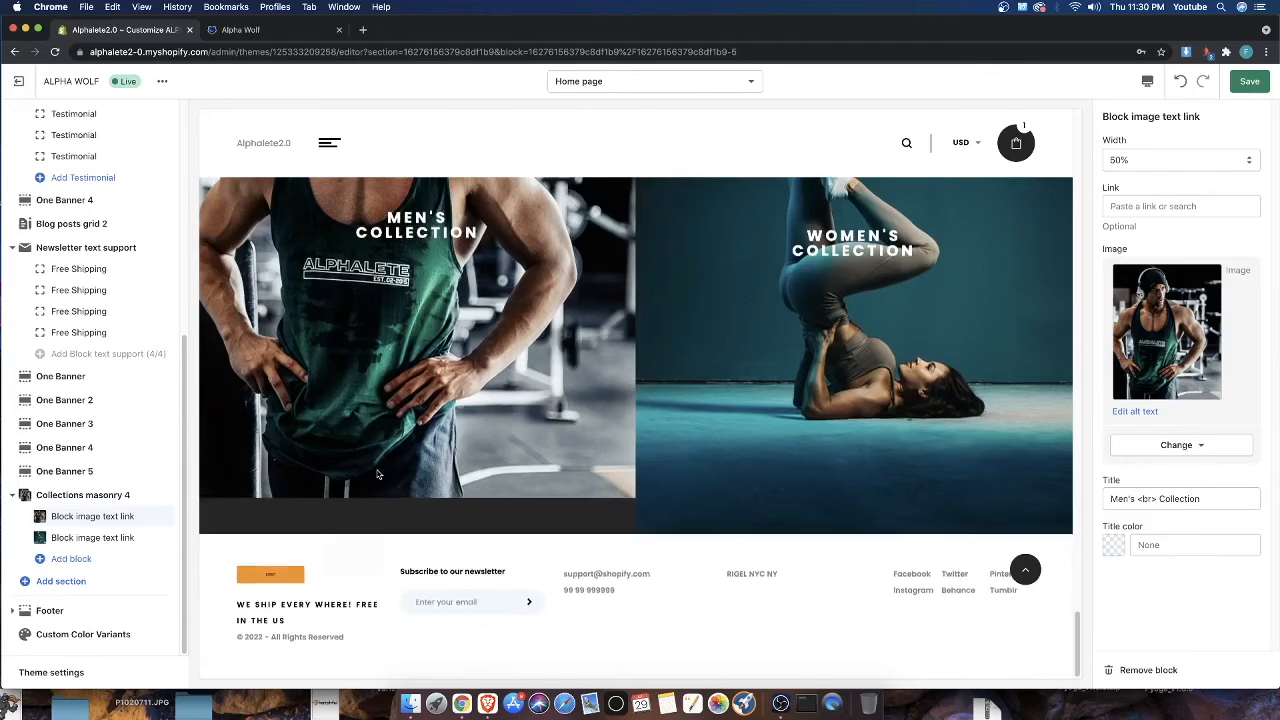
scroll(420, 430, "up", 1)
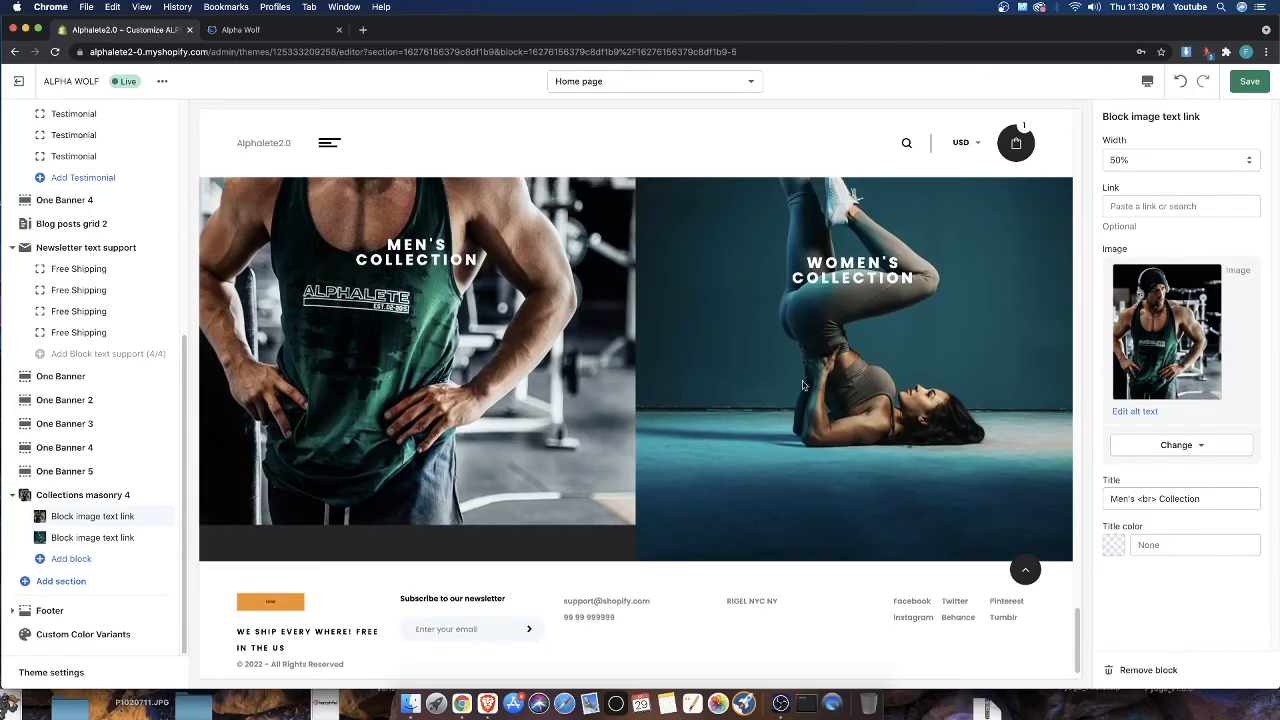
left_click(1249, 84)
Examine the two-image layout in the preview and the Collections masonry 4 section's animation and margin settings
scroll(452, 464, "up", 3)
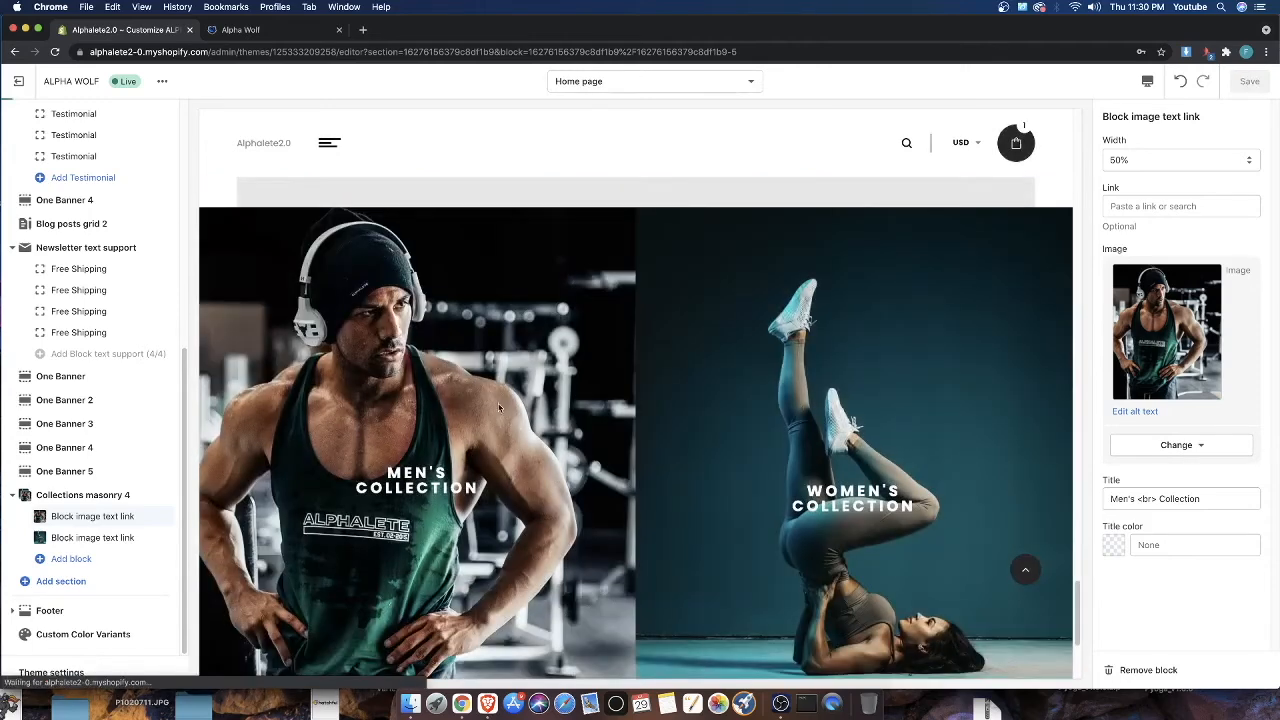
scroll(572, 524, "down", 1)
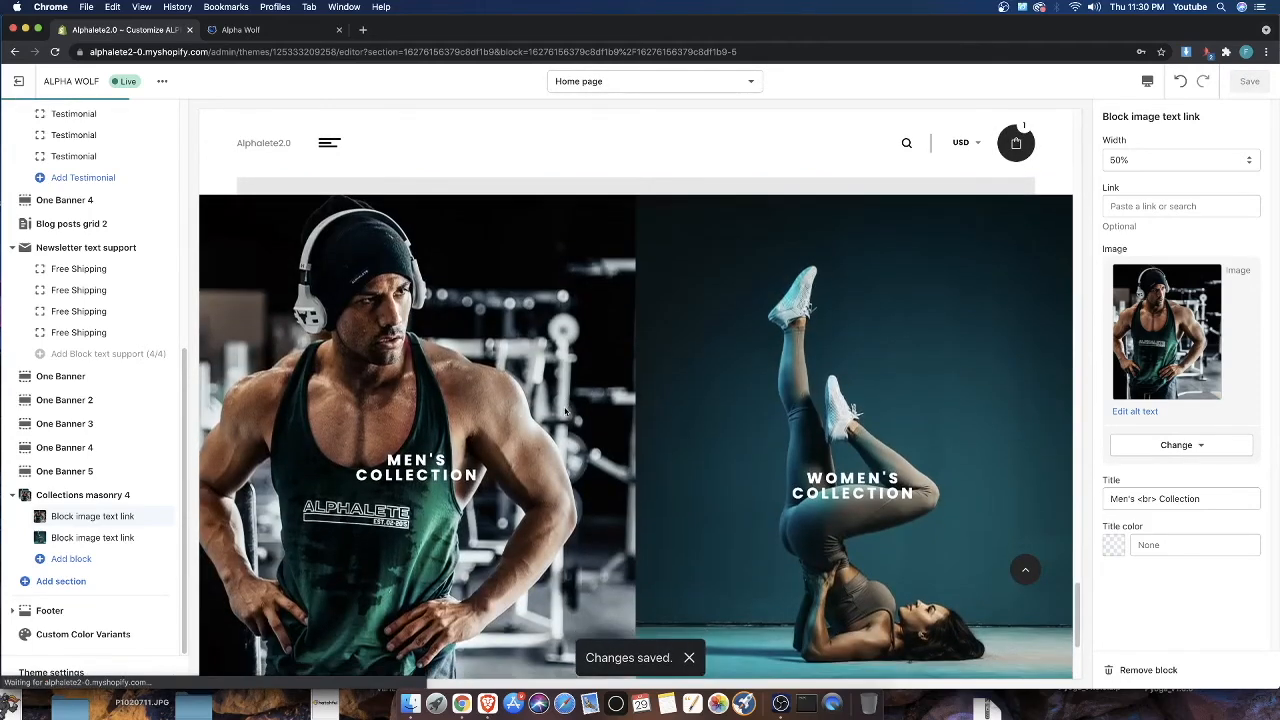
scroll(610, 537, "down", 3)
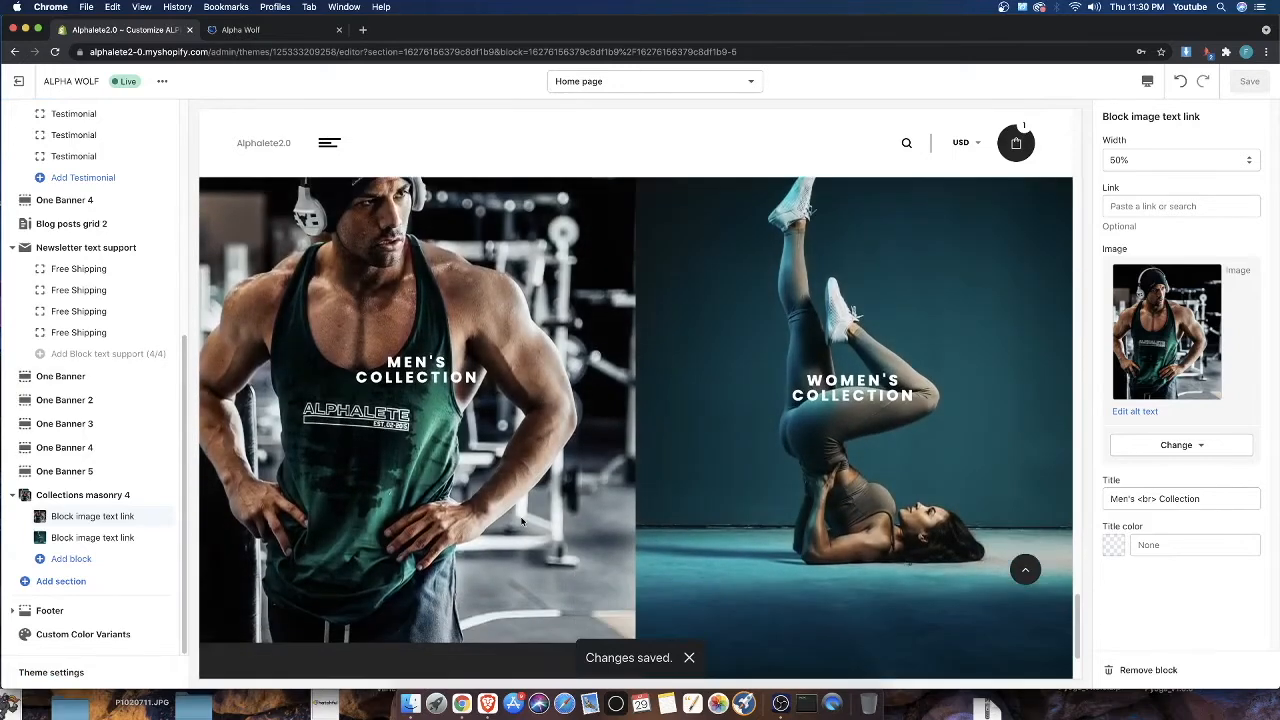
scroll(717, 345, "up", 3)
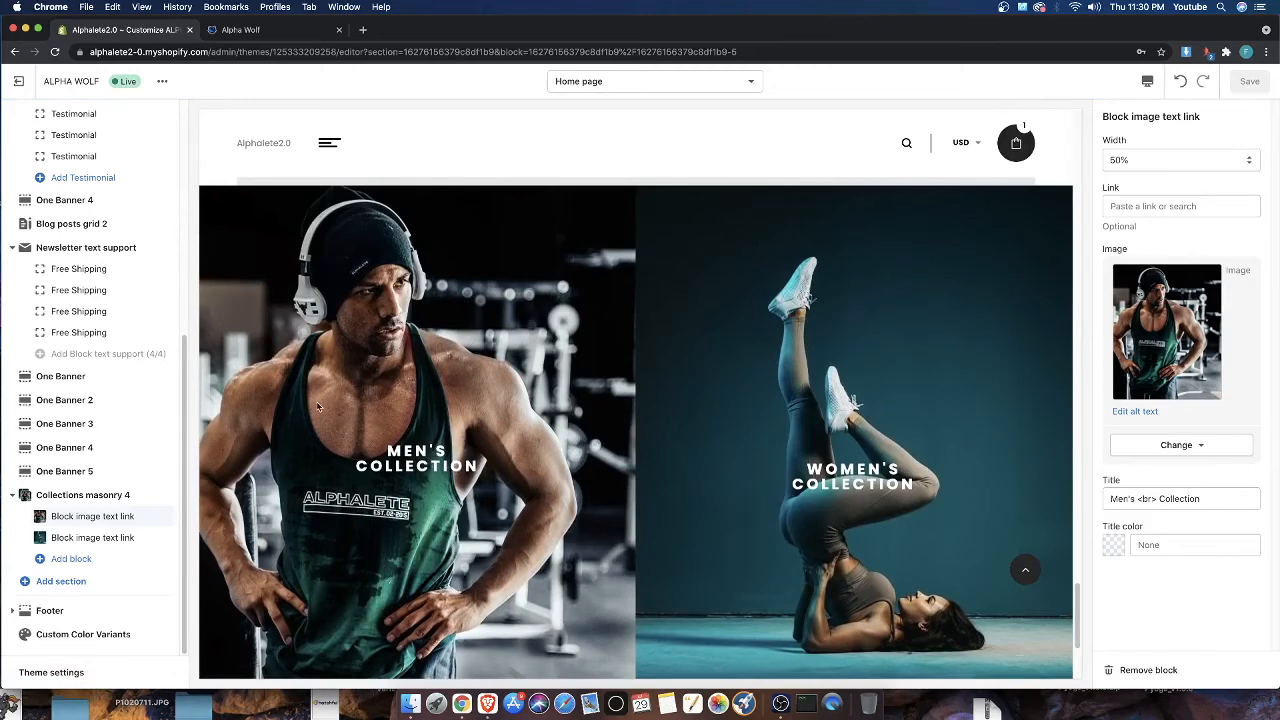
scroll(330, 397, "up", 5)
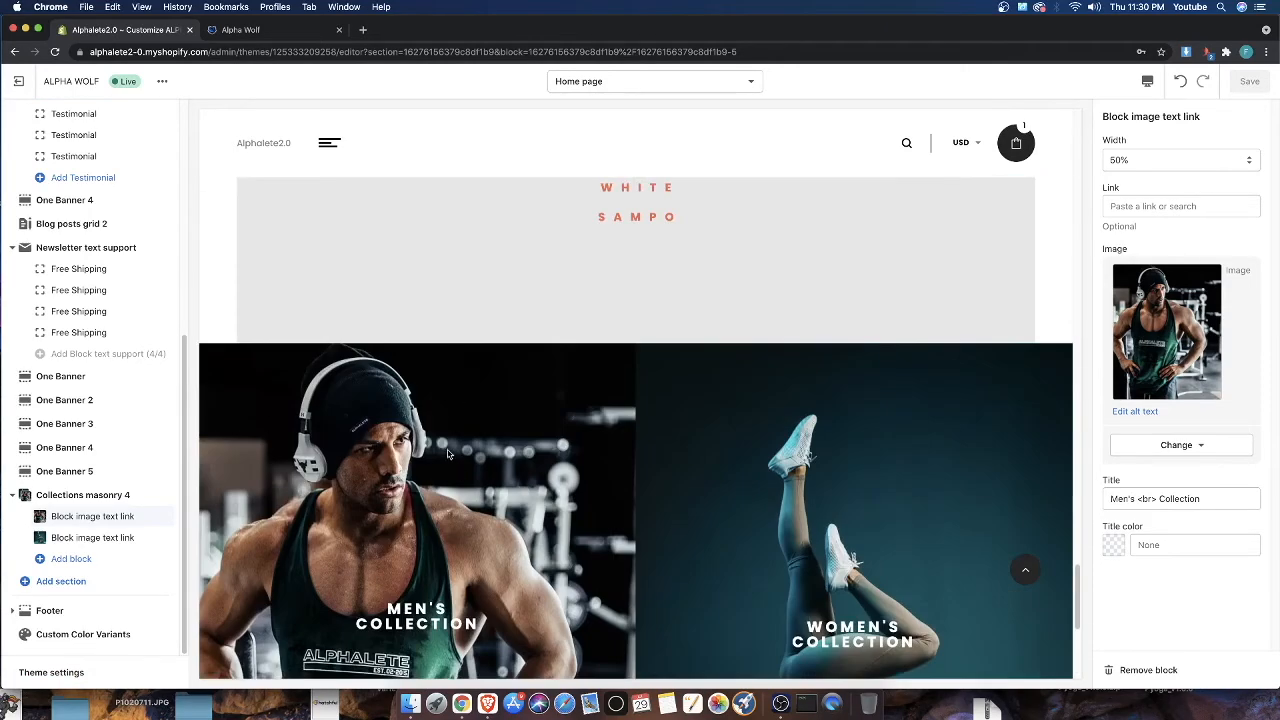
scroll(754, 510, "down", 3)
scroll(849, 434, "down", 5)
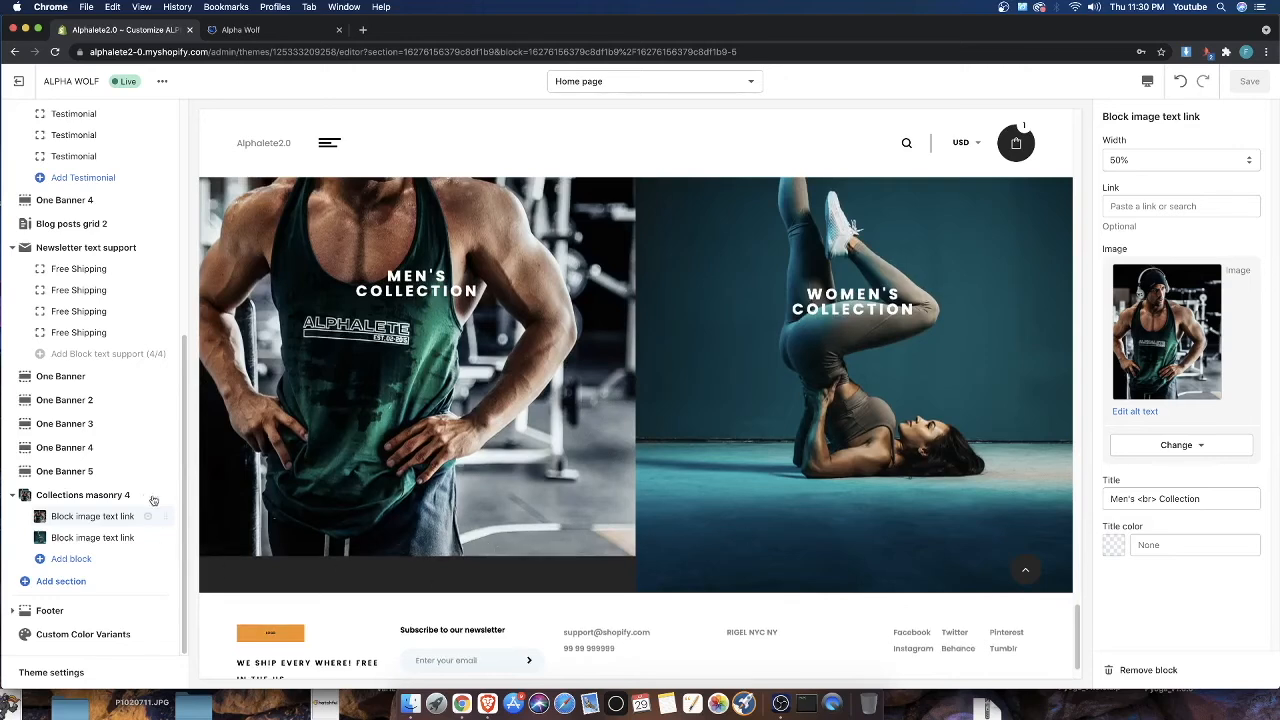
left_click(120, 497)
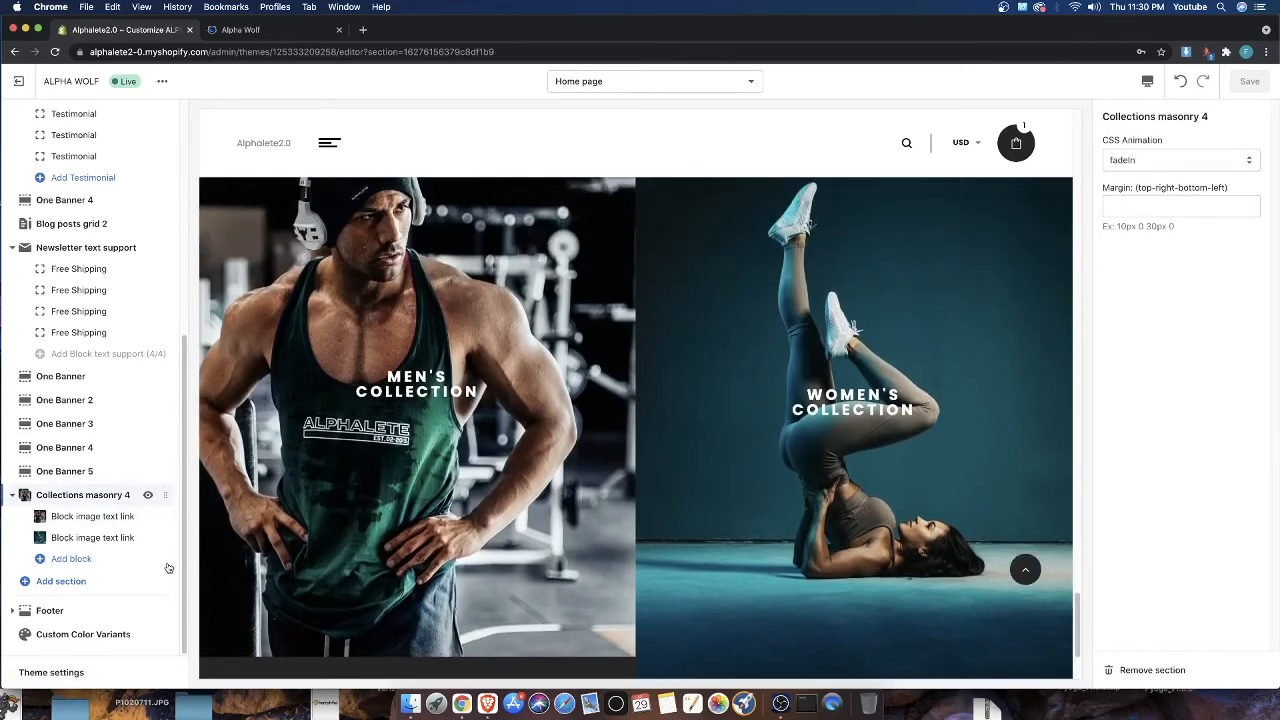
scroll(606, 505, "up", 1)
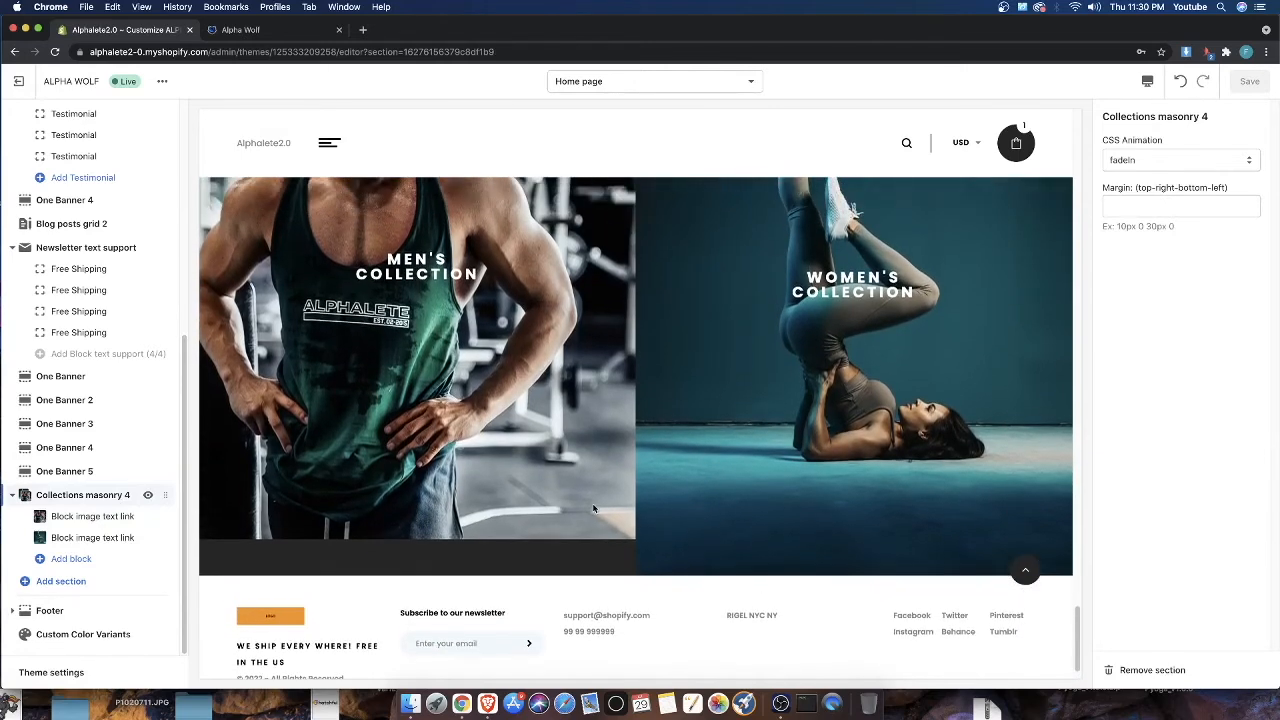
Inspect the title and title color options of the Men's Collection block, including its color picker
left_click(392, 502)
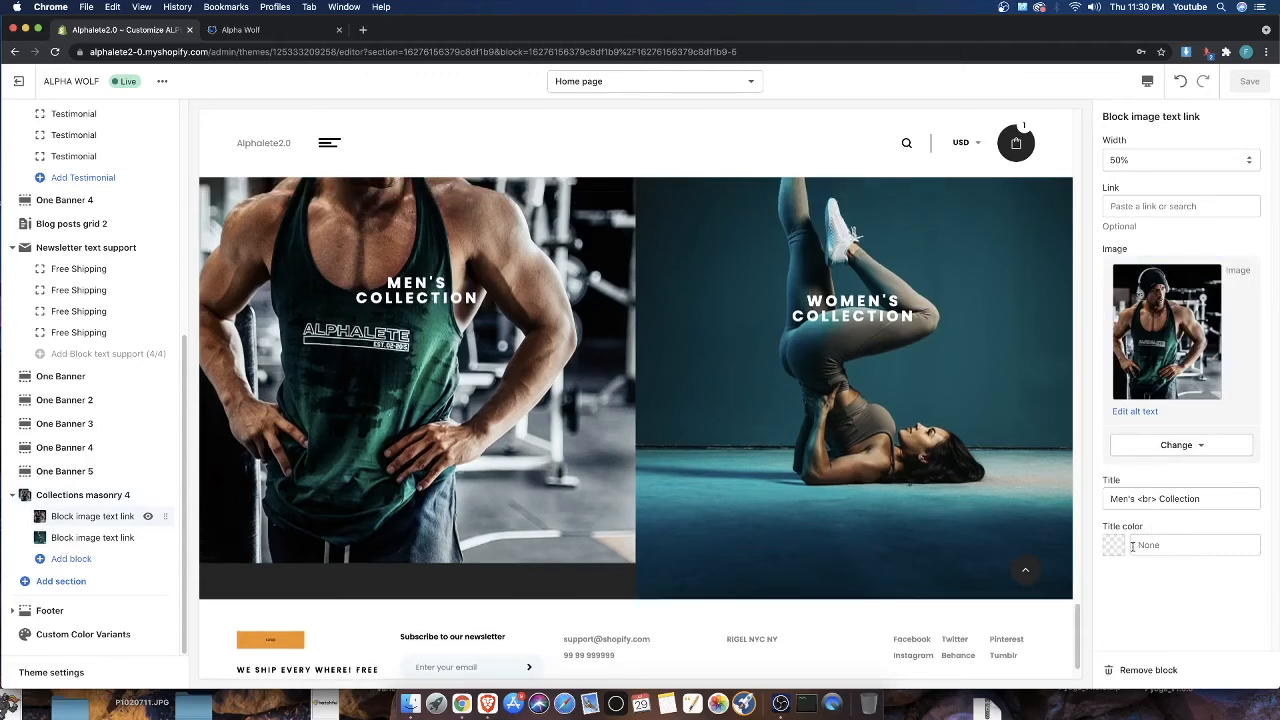
left_click(1134, 498)
left_click_drag(1114, 530, 1144, 530)
scroll(742, 502, "up", 3)
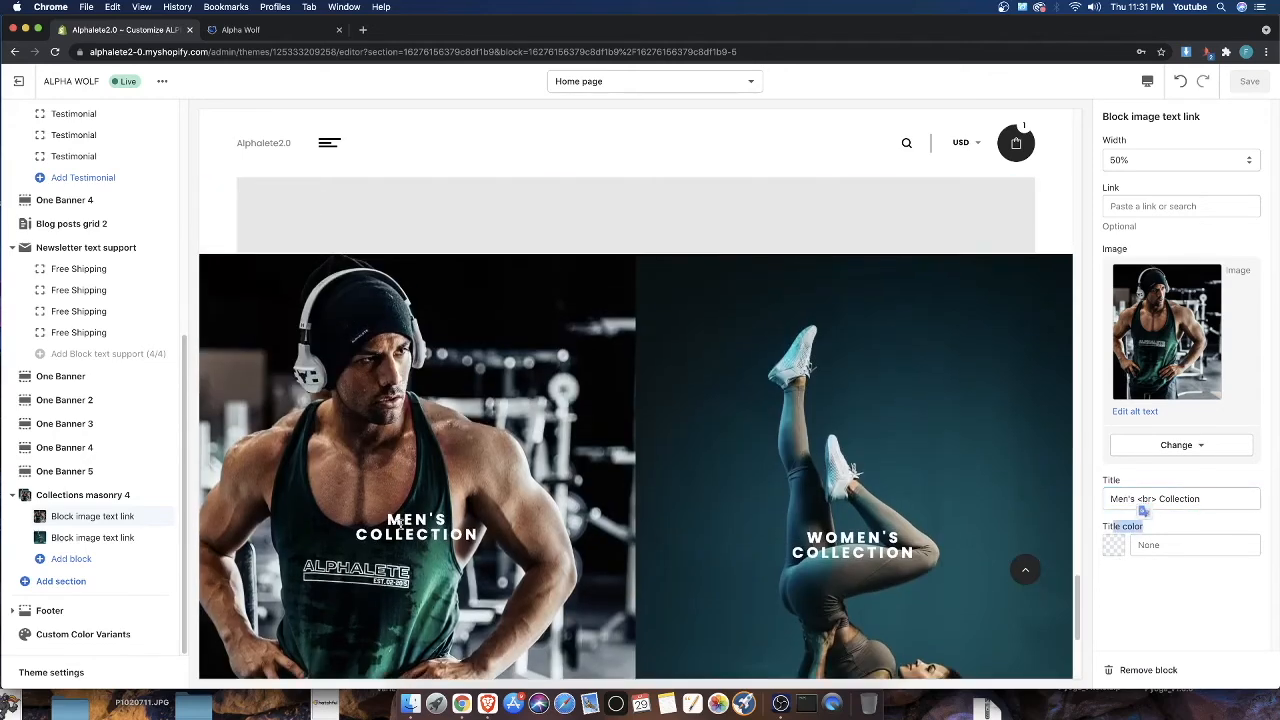
scroll(858, 465, "down", 1)
triple_click(860, 462)
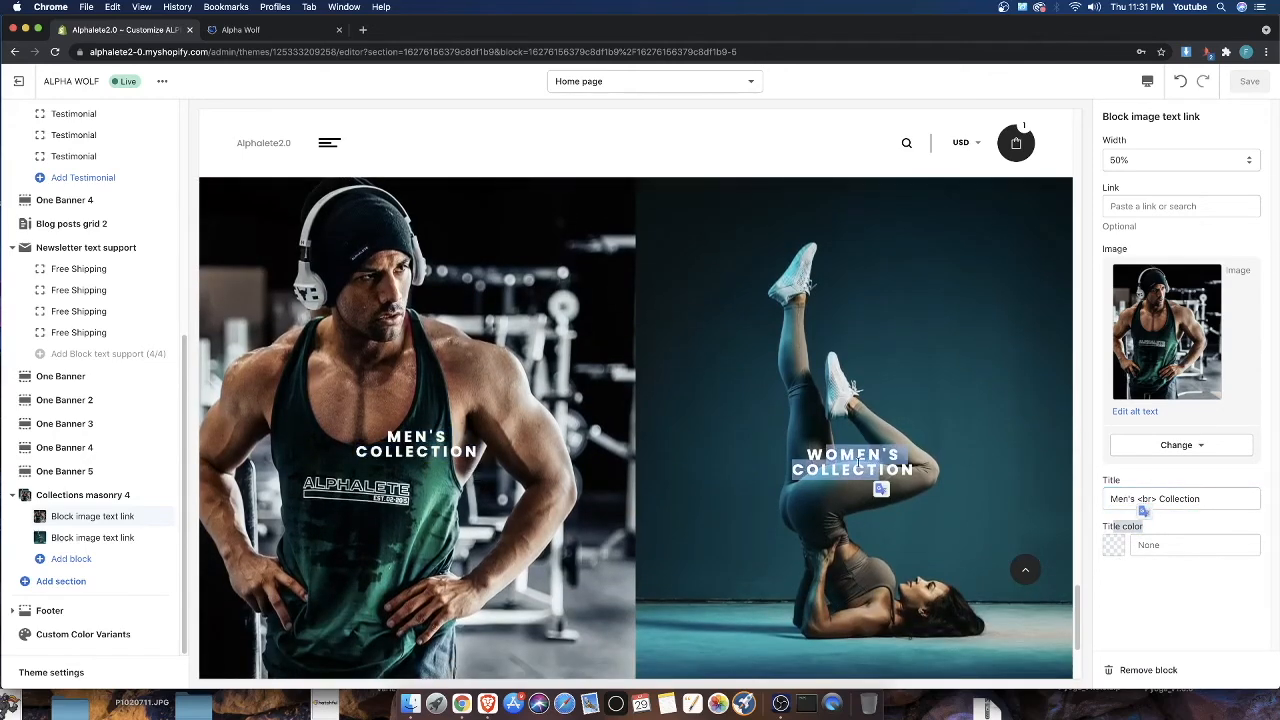
left_click(942, 457)
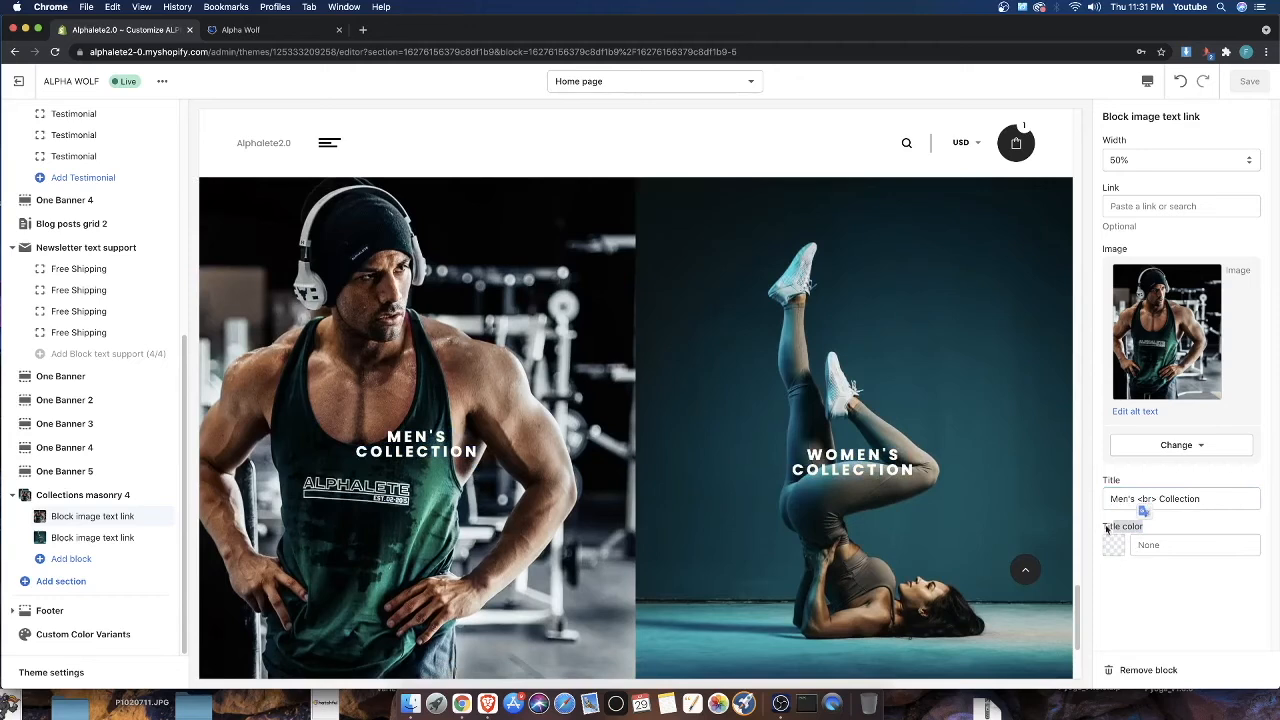
left_click(1111, 545)
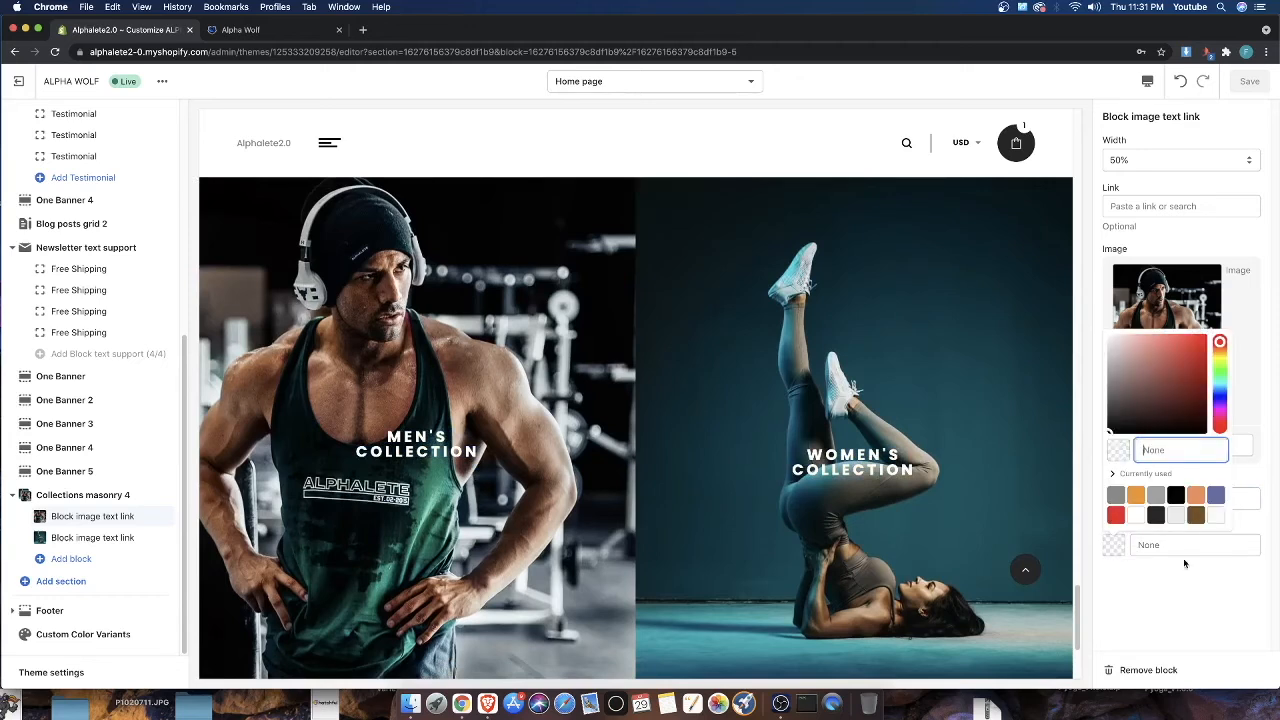
left_click(1113, 568)
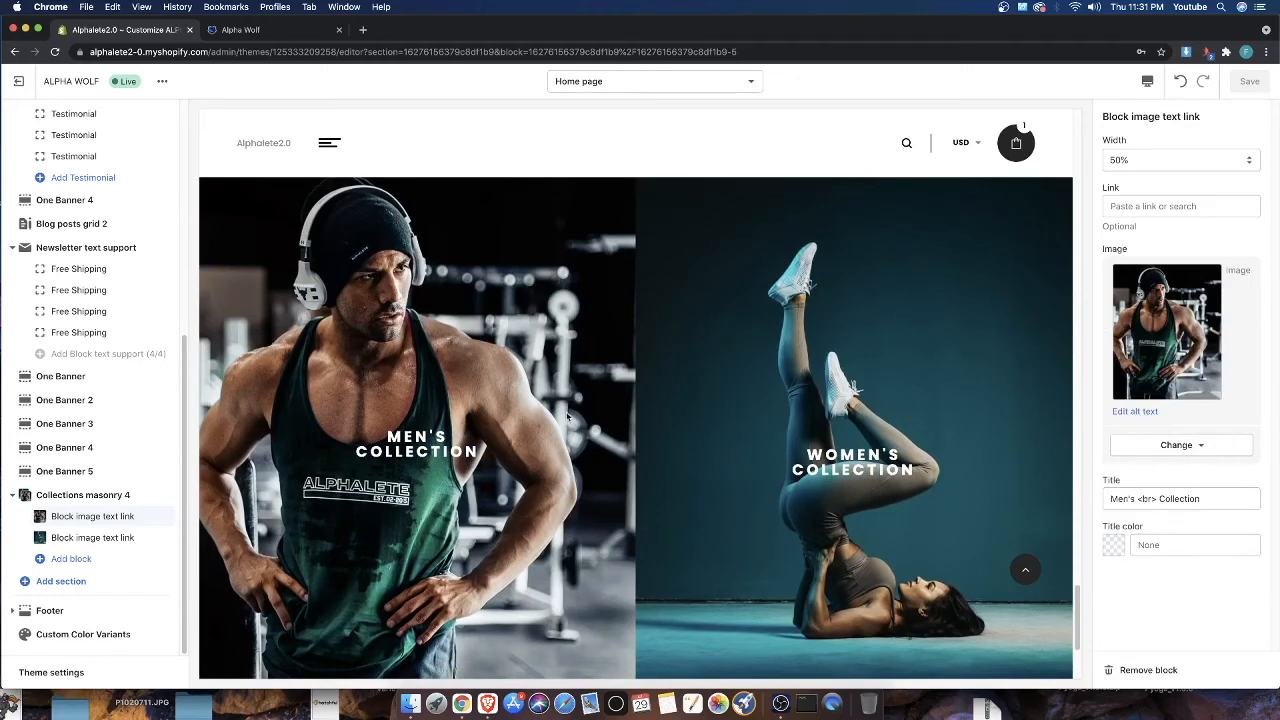
Link the Men's Collection image block to the MENS SHIRTS collection
double_click(1111, 188)
left_click(1166, 206)
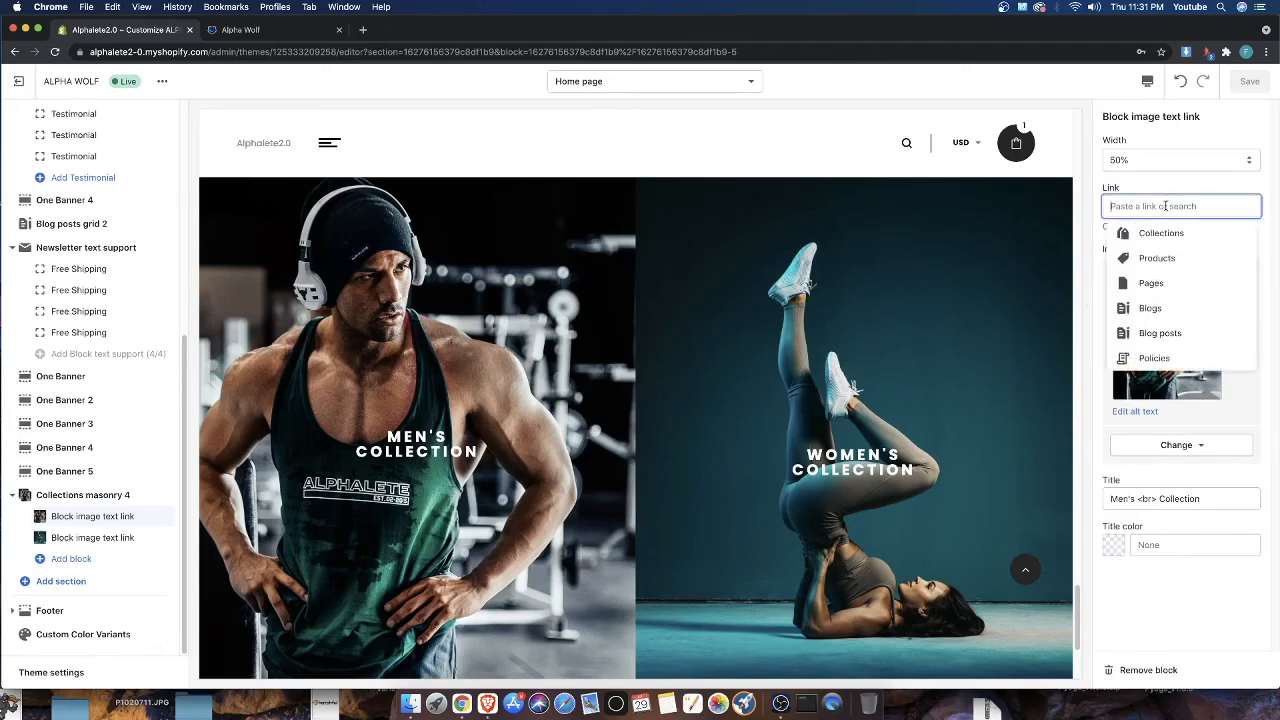
left_click(1152, 256)
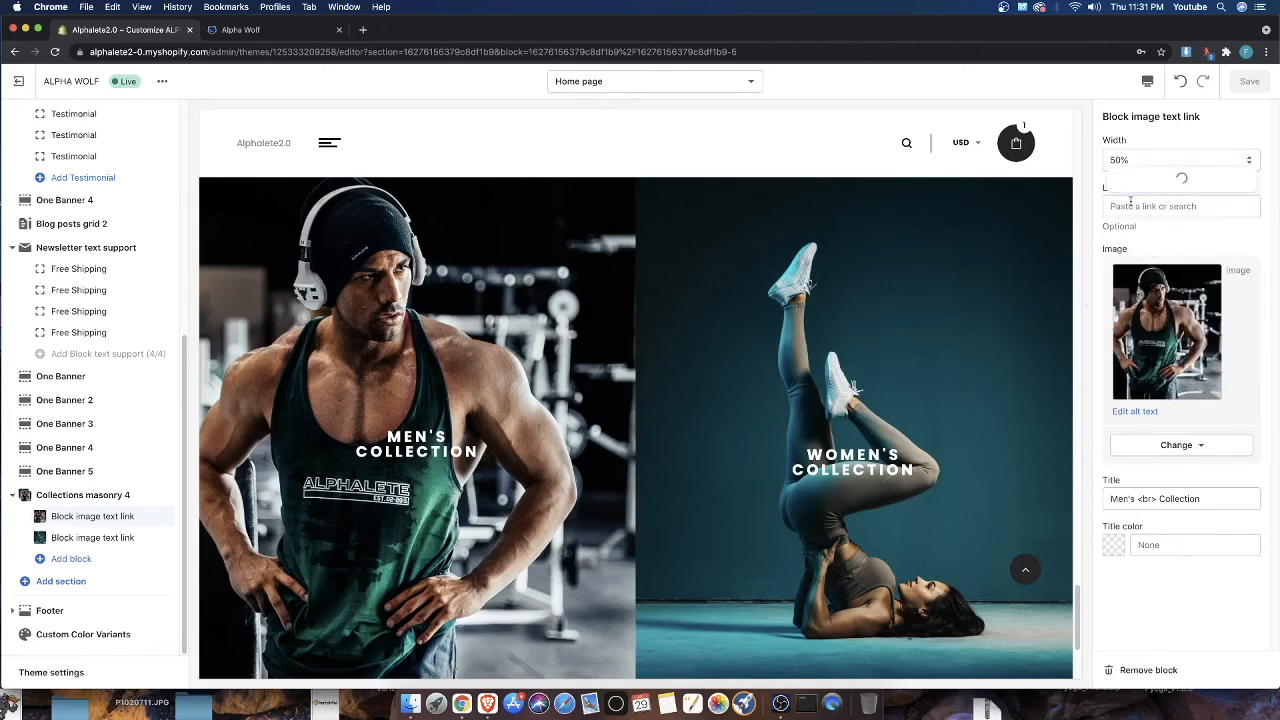
left_click(1118, 234)
left_click(1144, 238)
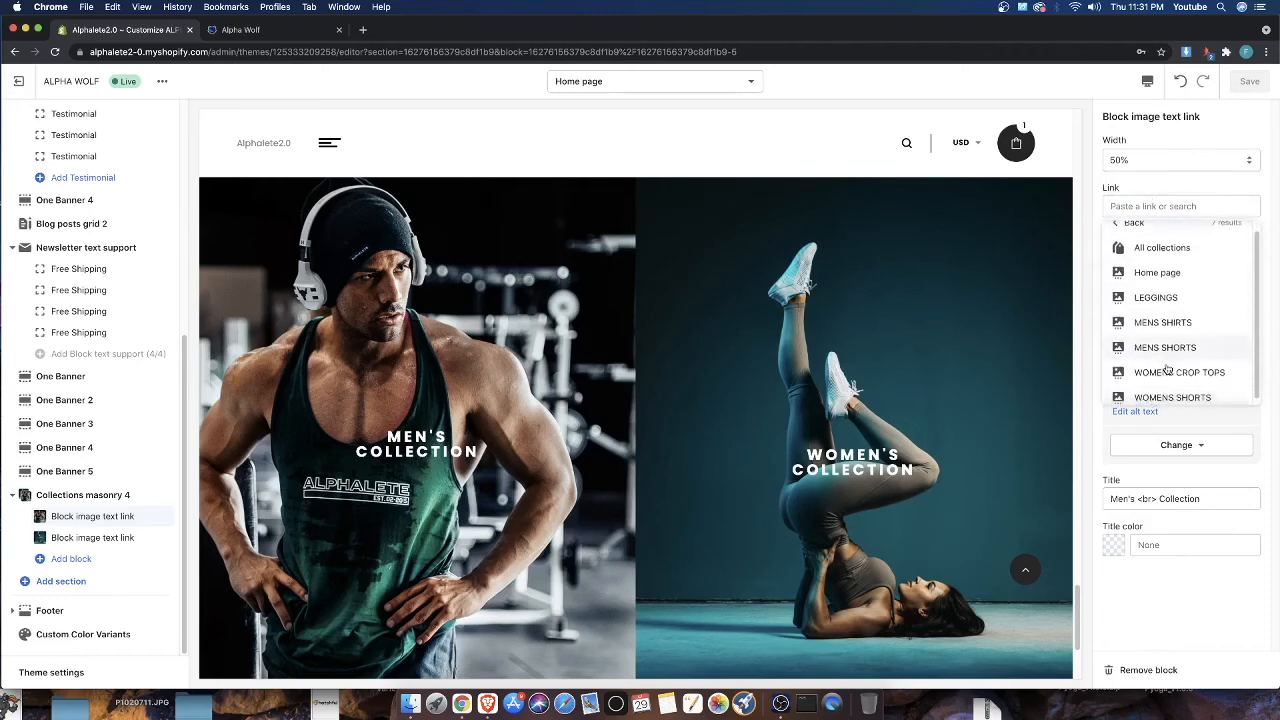
left_click(1163, 326)
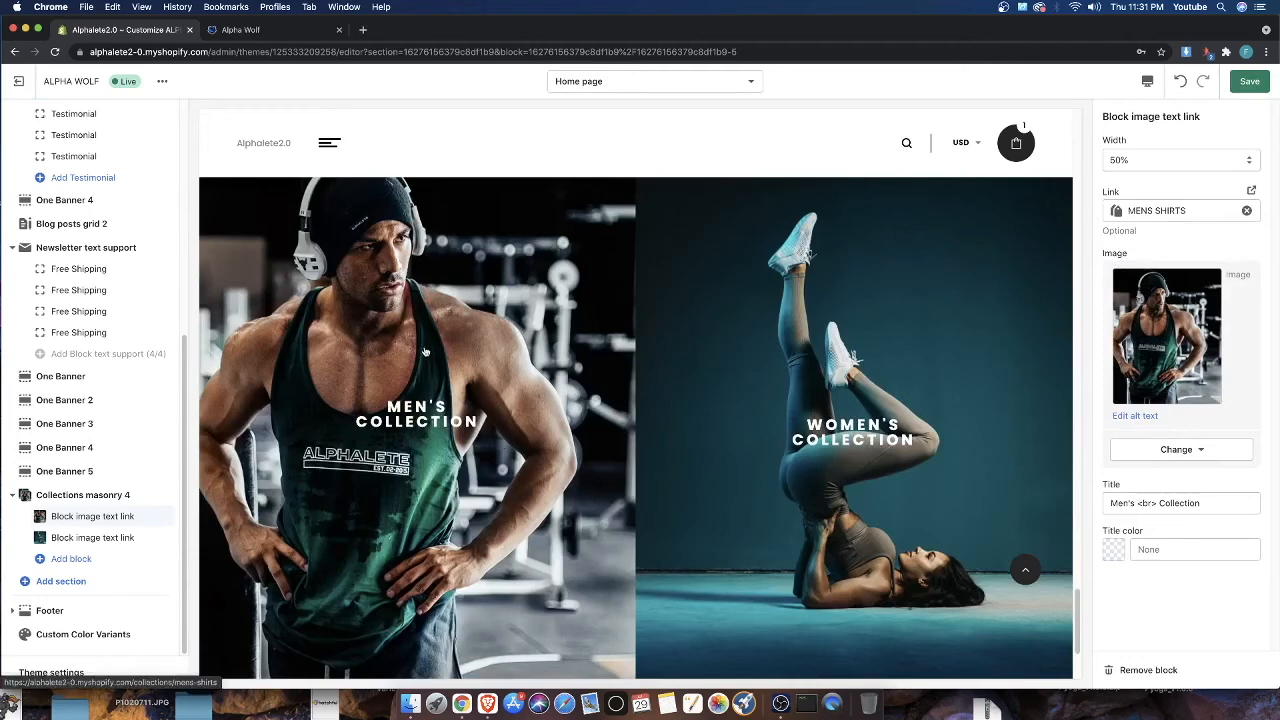
Save the theme, and link the Women's Collection image block to the LEGGINGS collection
left_click(1250, 81)
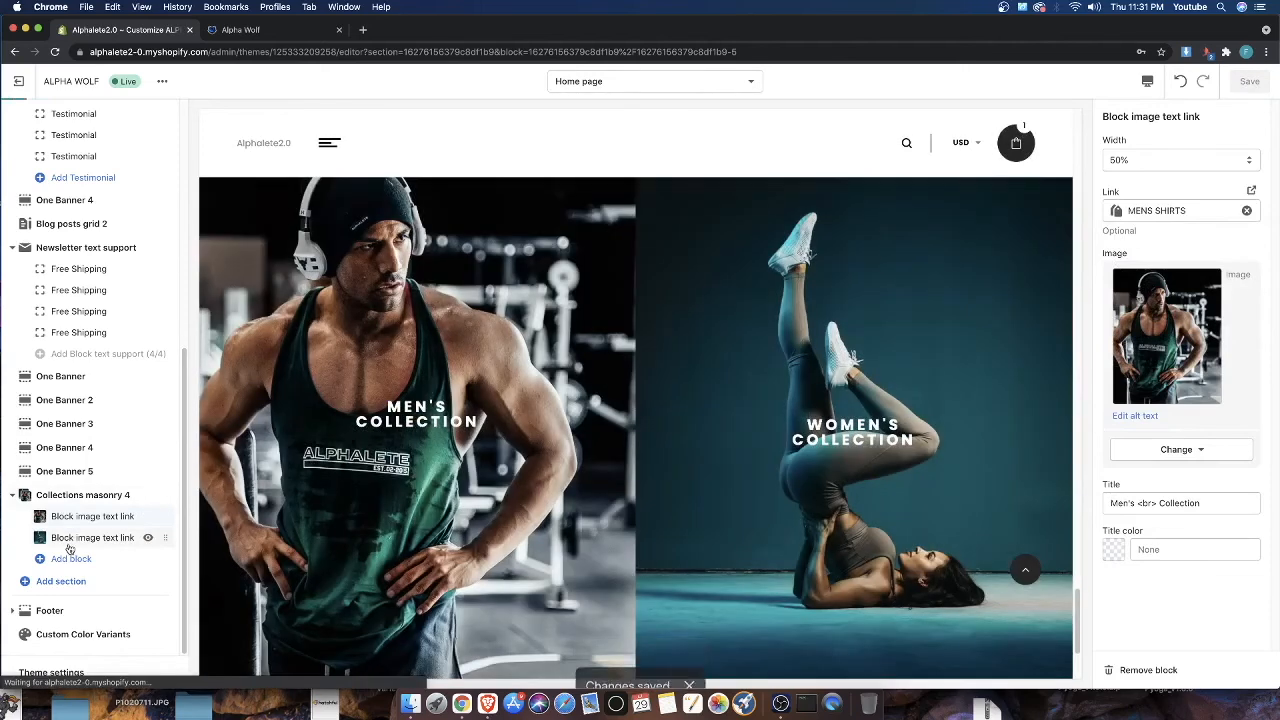
left_click(90, 538)
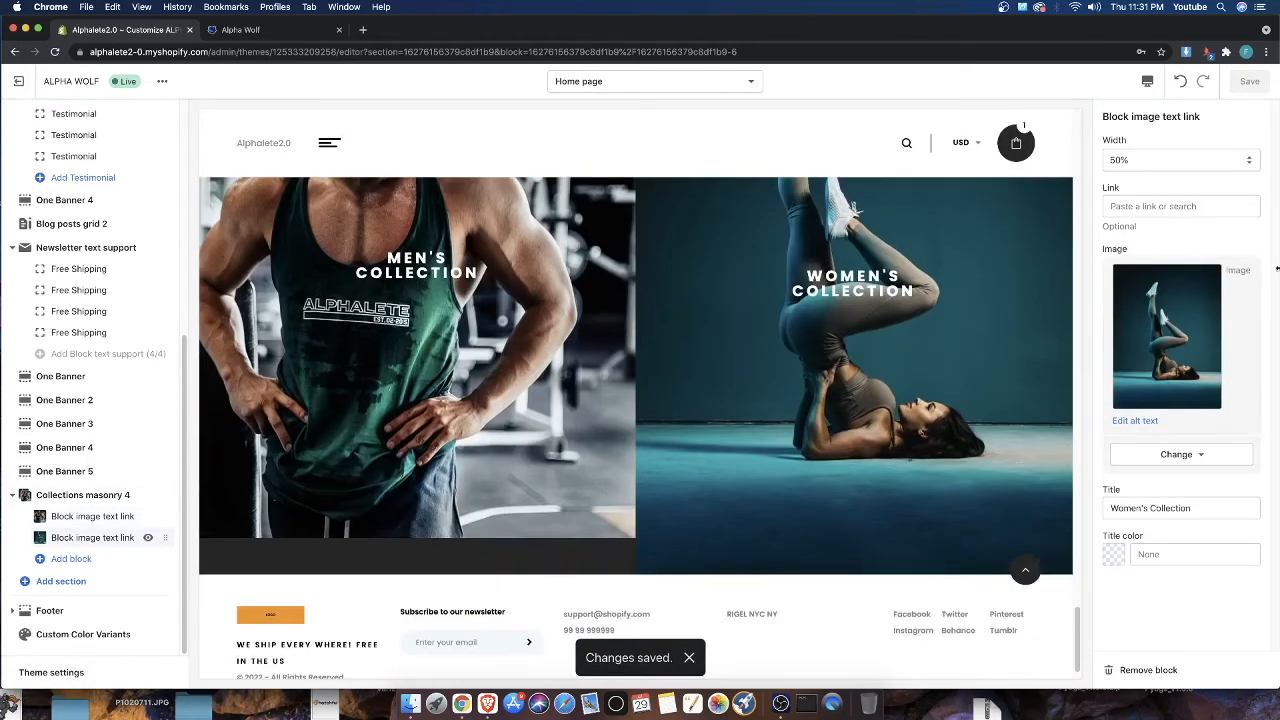
left_click(1157, 206)
left_click(1160, 240)
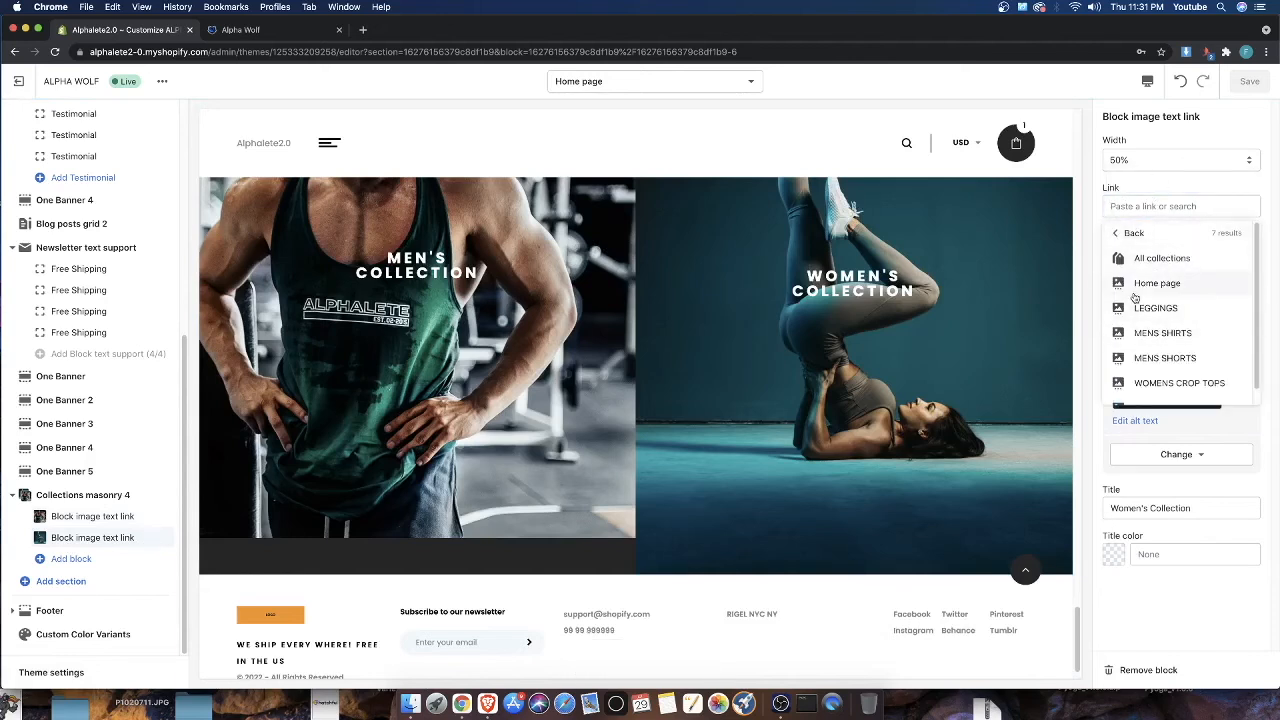
left_click(1155, 308)
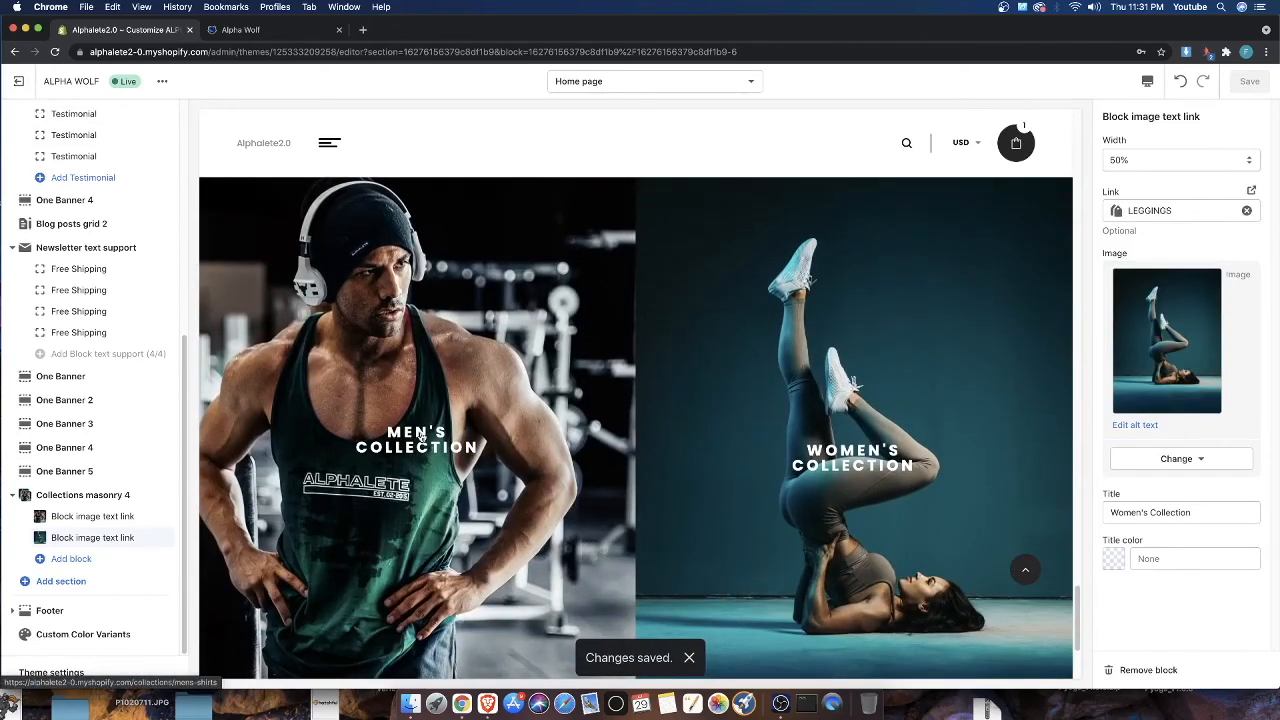
Test the Men's Collection image link in the preview and return to the home page's two collection images
left_click(421, 437)
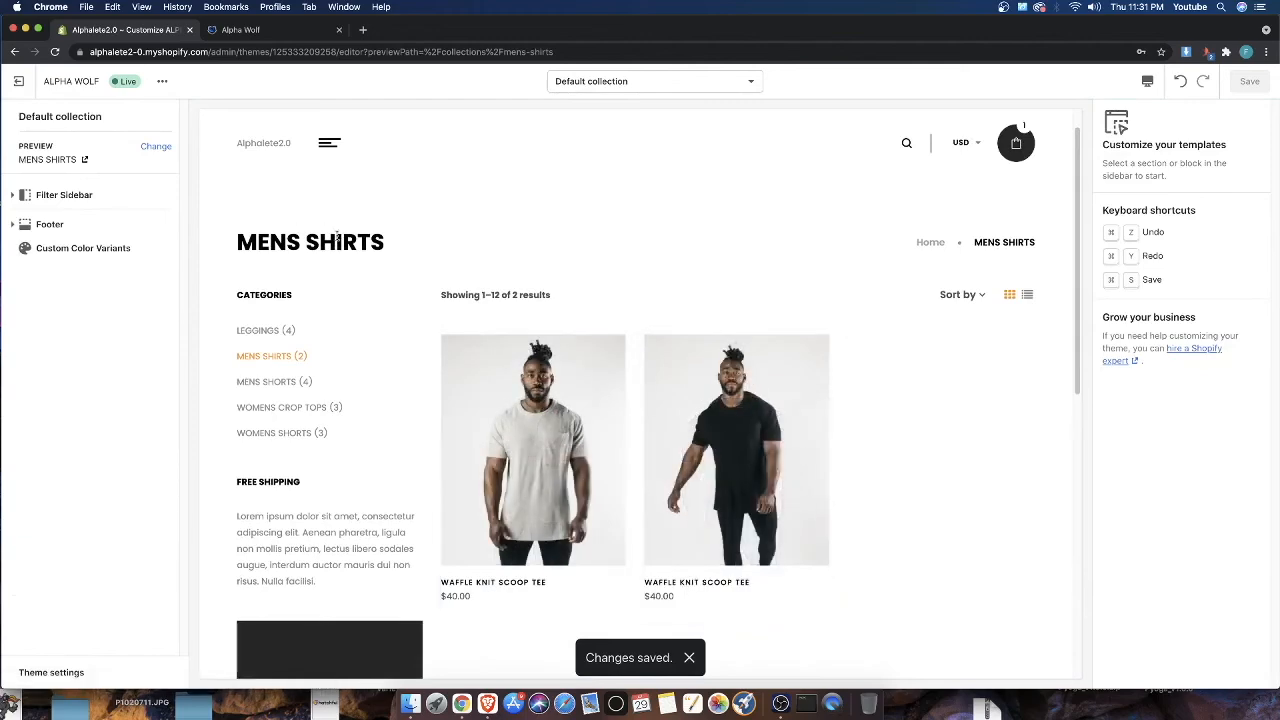
left_click(285, 145)
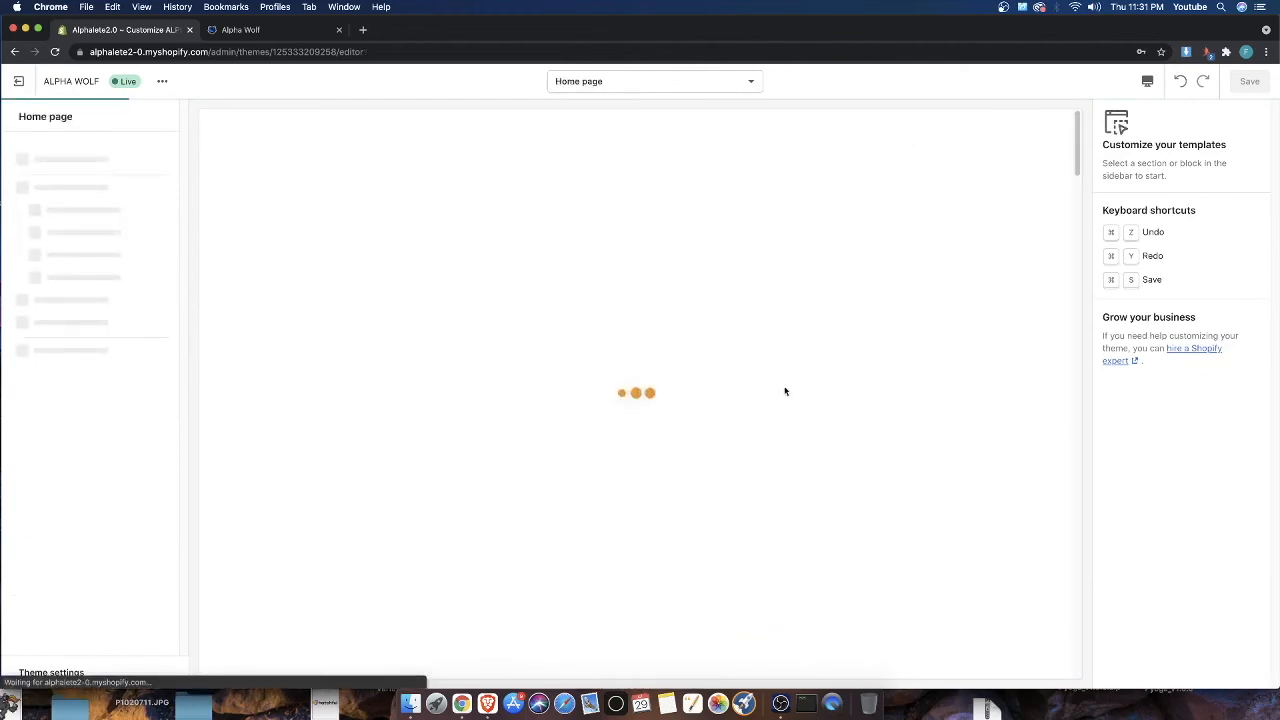
scroll(622, 414, "down", 10)
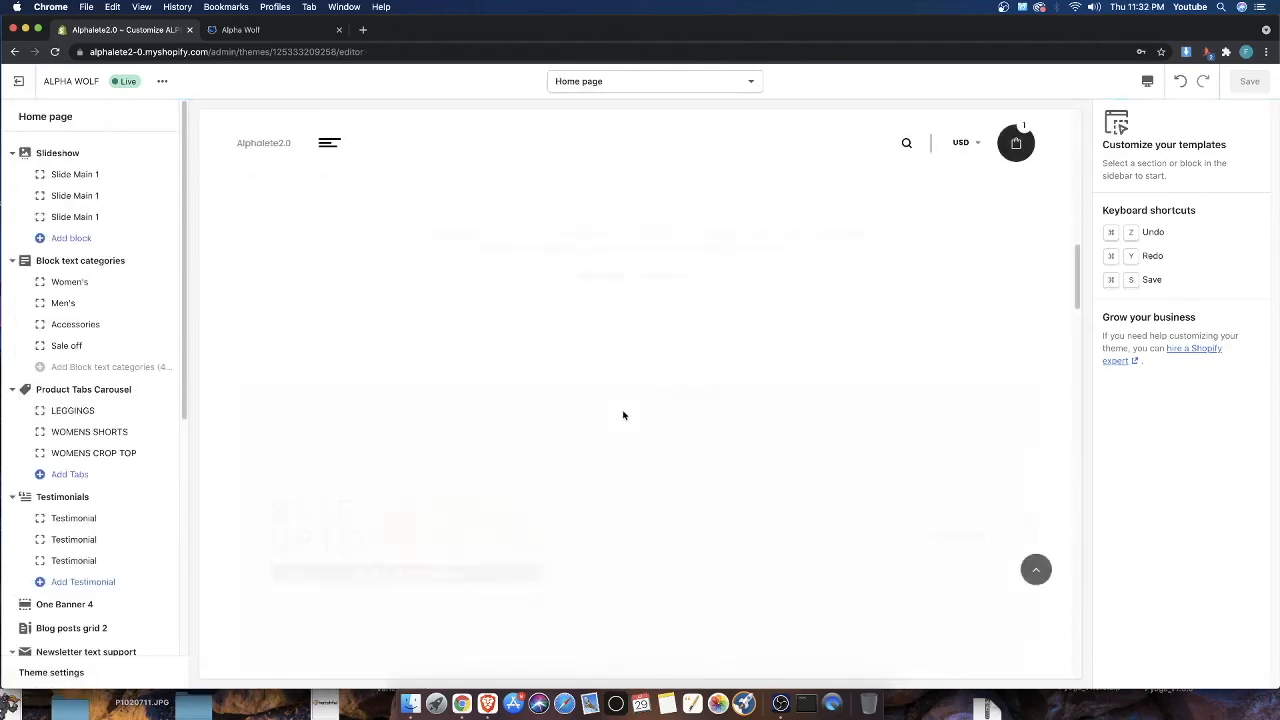
scroll(663, 437, "down", 8)
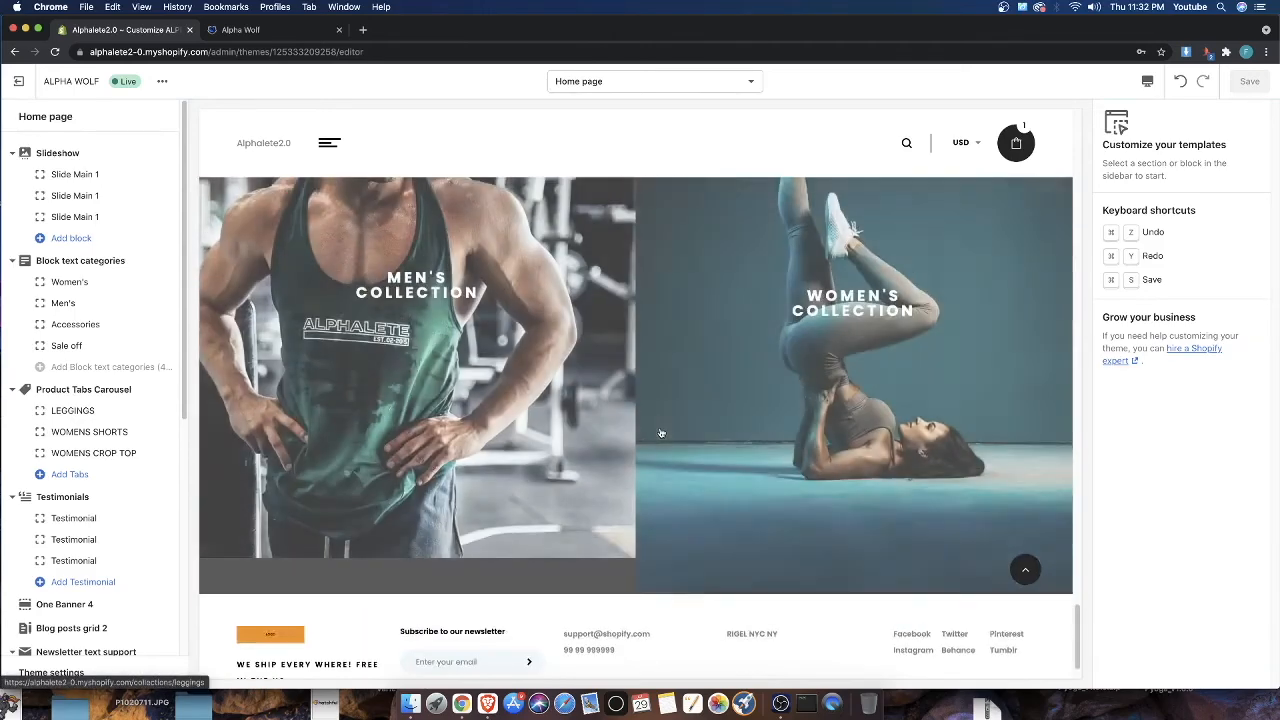
scroll(850, 415, "up", 2)
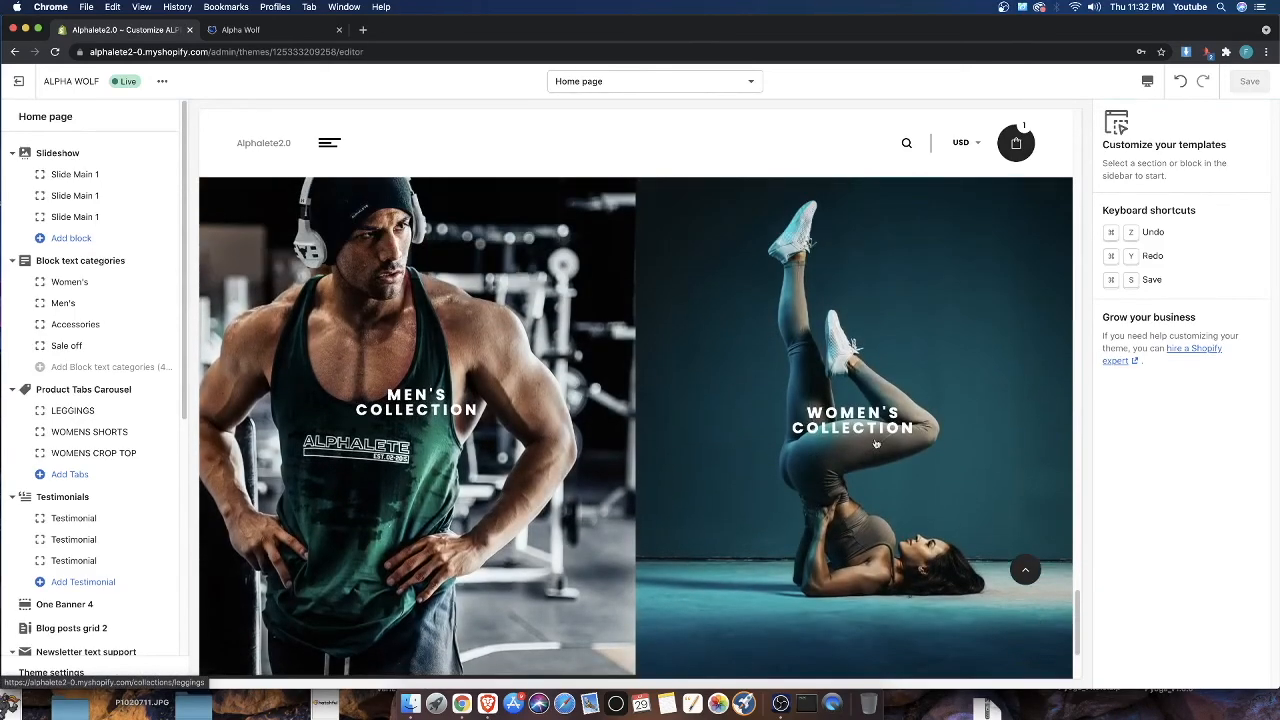
Test the Women's Collection image link, look over its collection page and return to the collection images on the home page
left_click(825, 422)
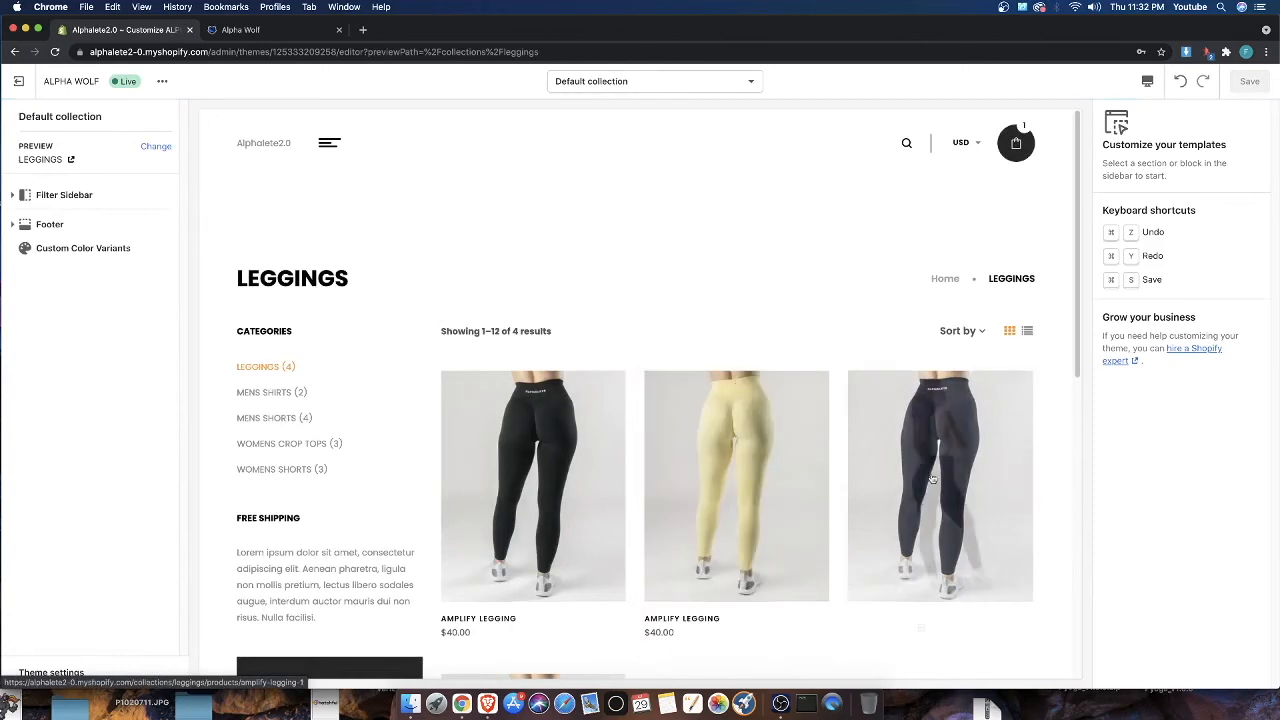
scroll(640, 415, "down", 2)
left_click(263, 143)
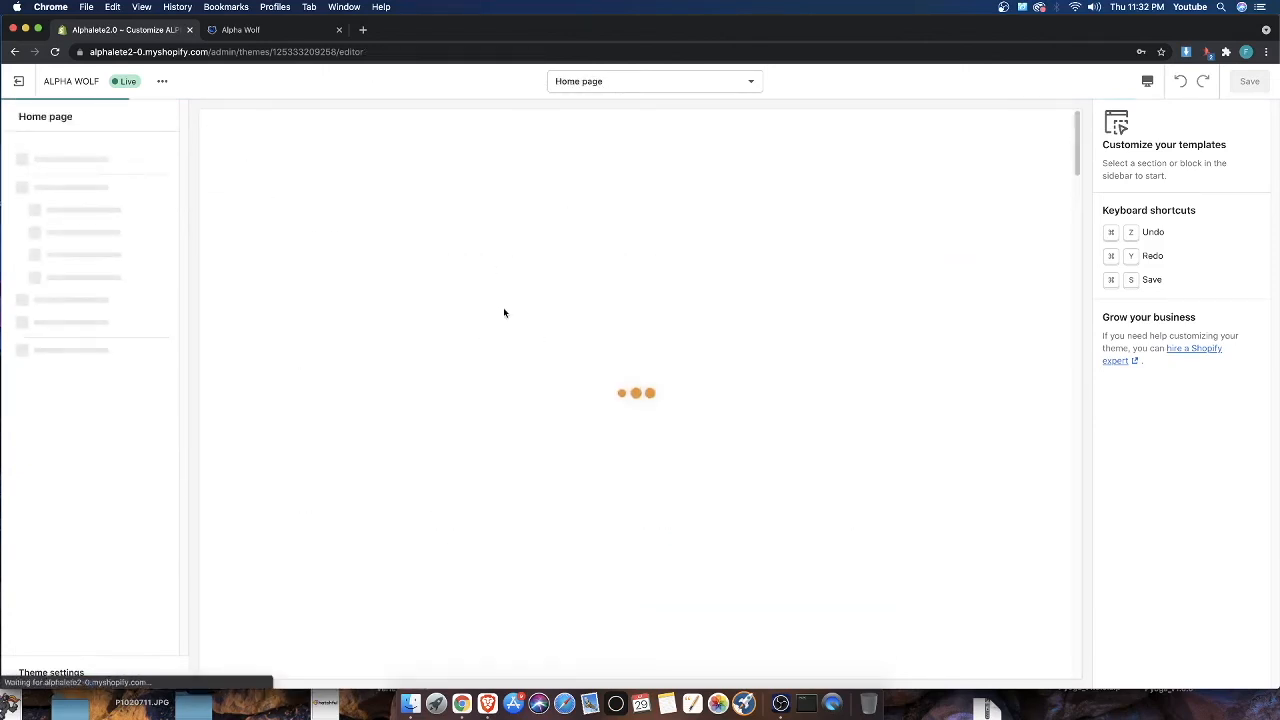
scroll(578, 387, "down", 15)
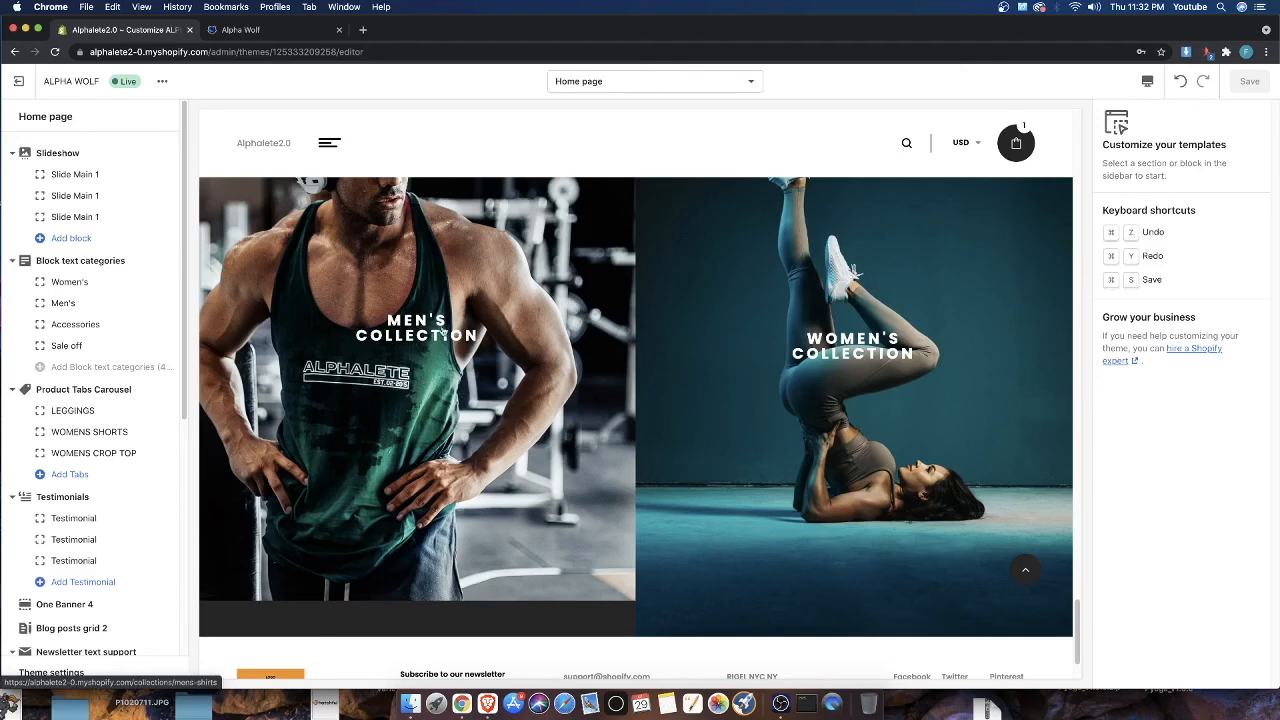
Review the home page preview from the lookbook and sale banners down to the collection images, along with the section list
scroll(443, 333, "up", 1)
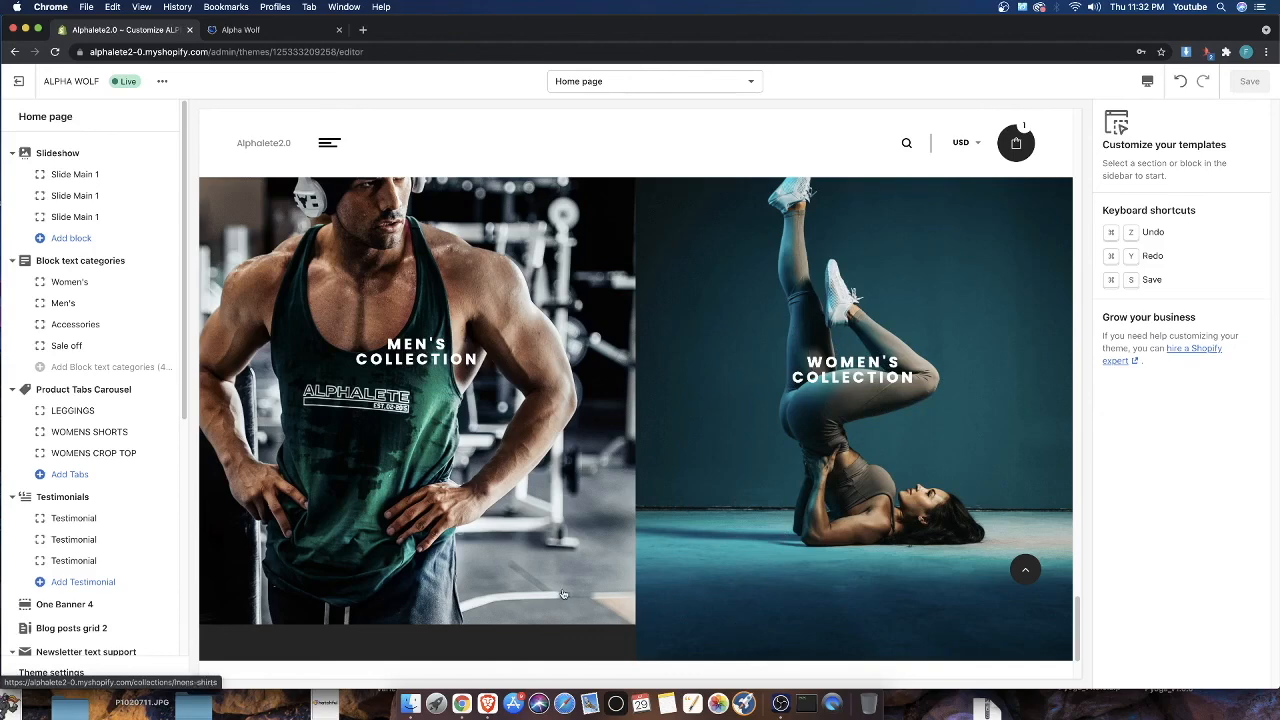
scroll(560, 598, "down", 1)
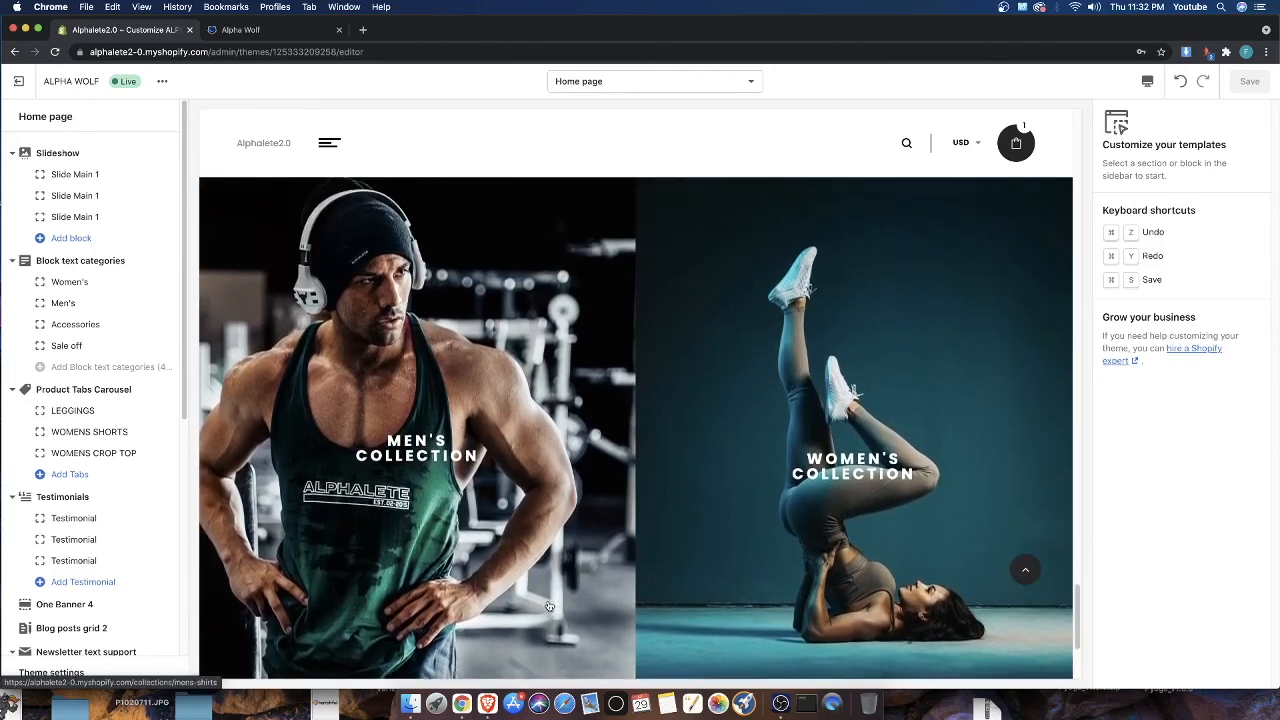
scroll(648, 563, "up", 5)
scroll(617, 503, "up", 8)
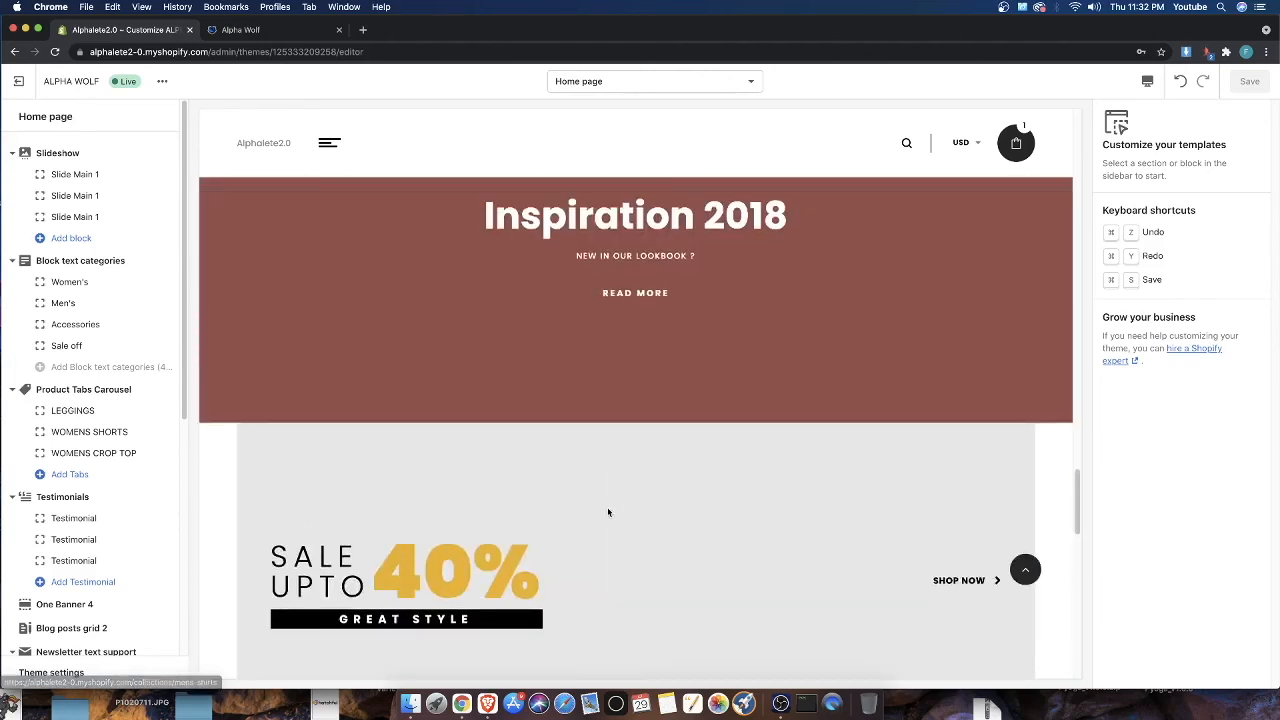
scroll(458, 514, "down", 8)
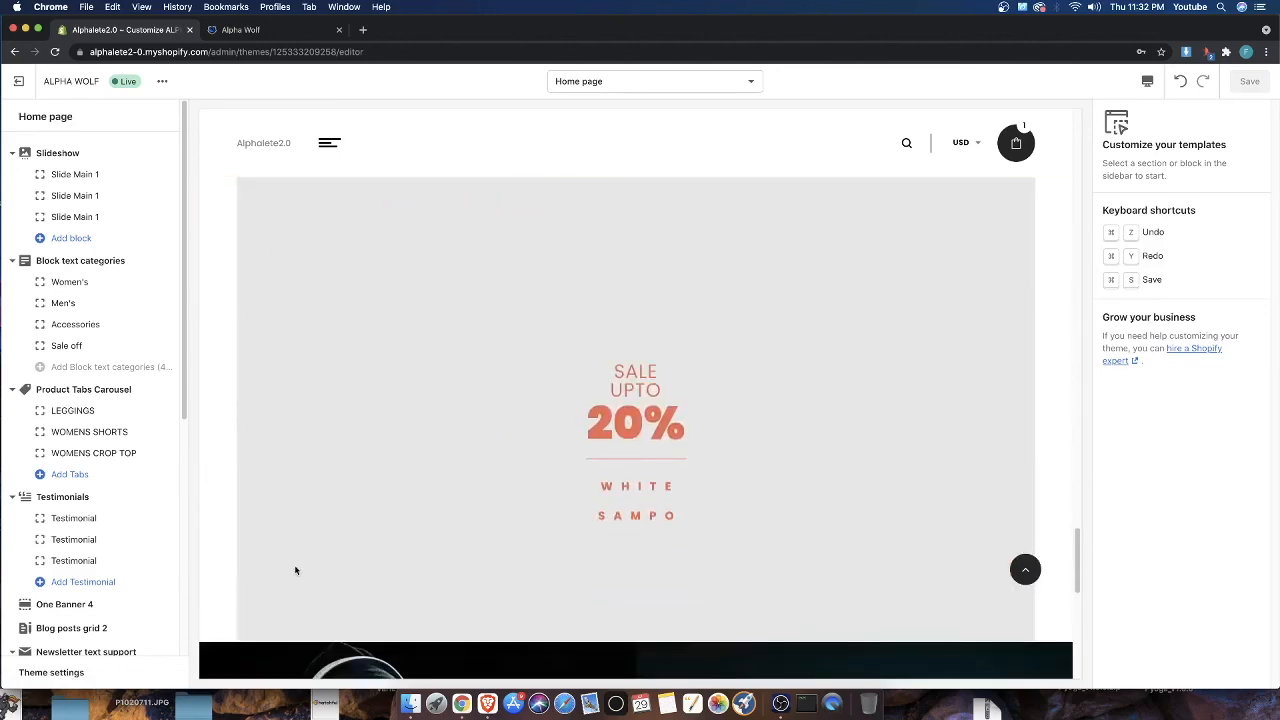
scroll(310, 563, "down", 5)
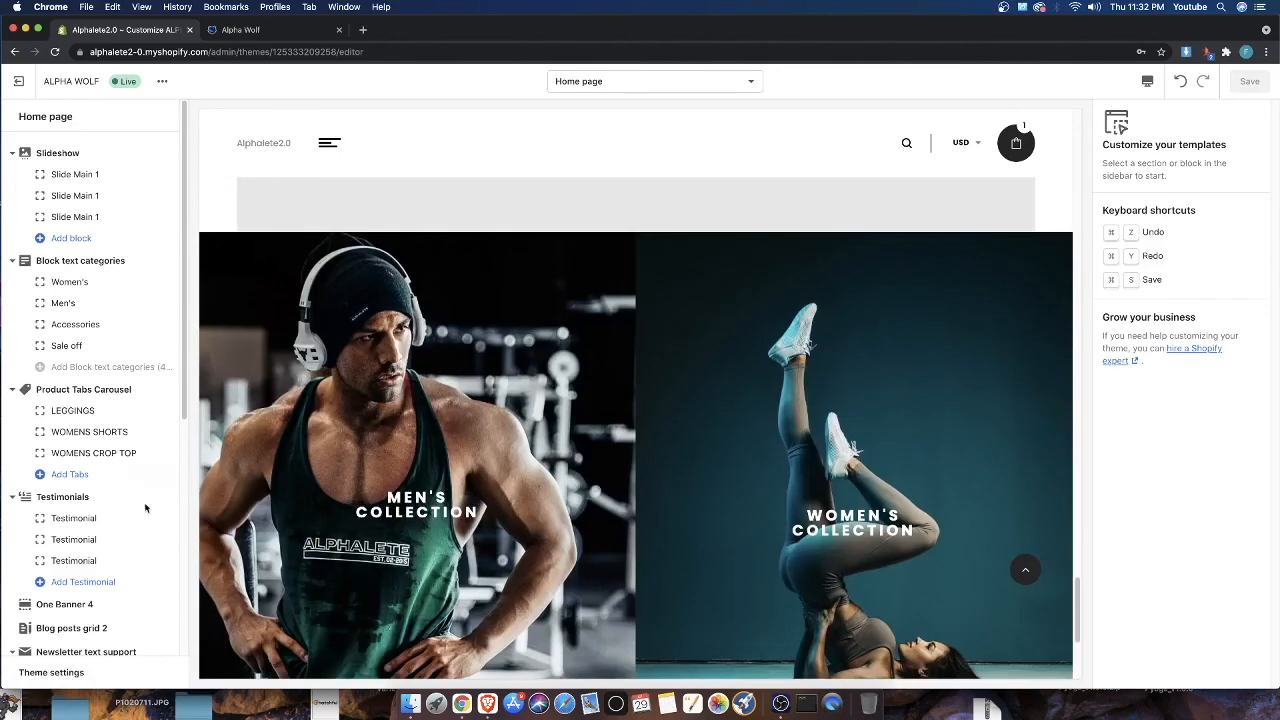
scroll(145, 578, "down", 5)
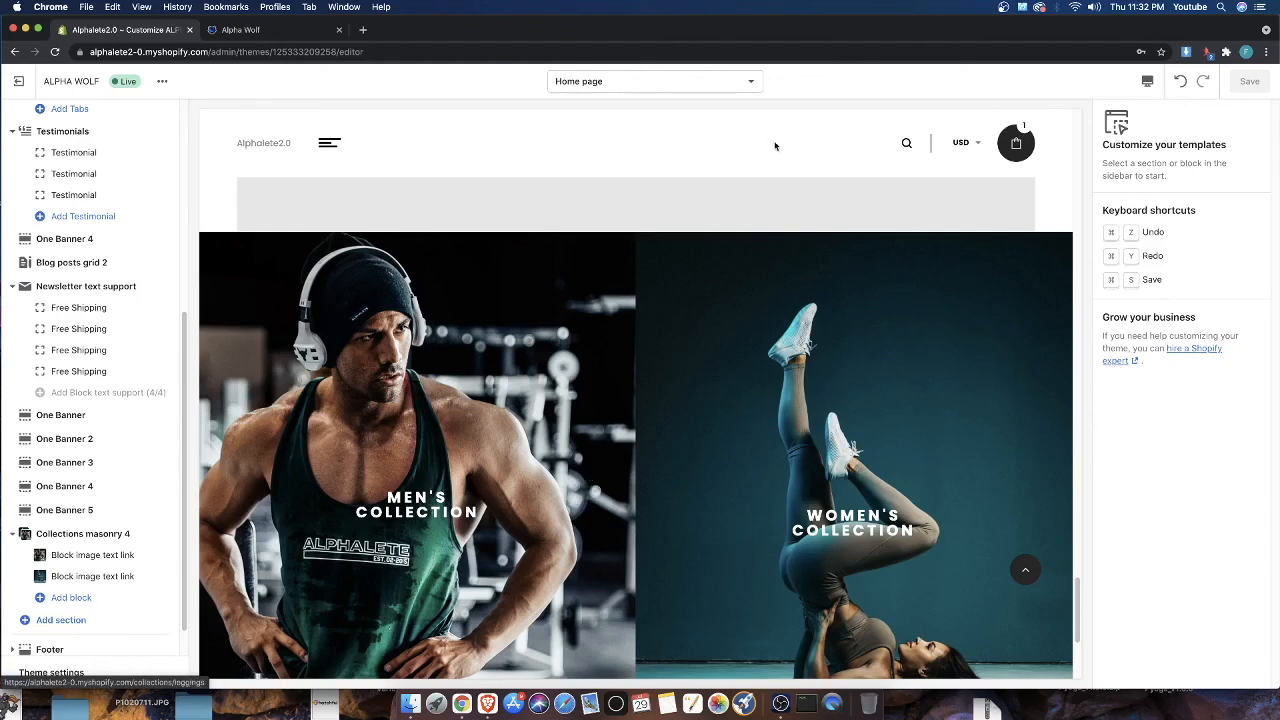
scroll(745, 262, "down", 4)
scroll(766, 310, "up", 4)
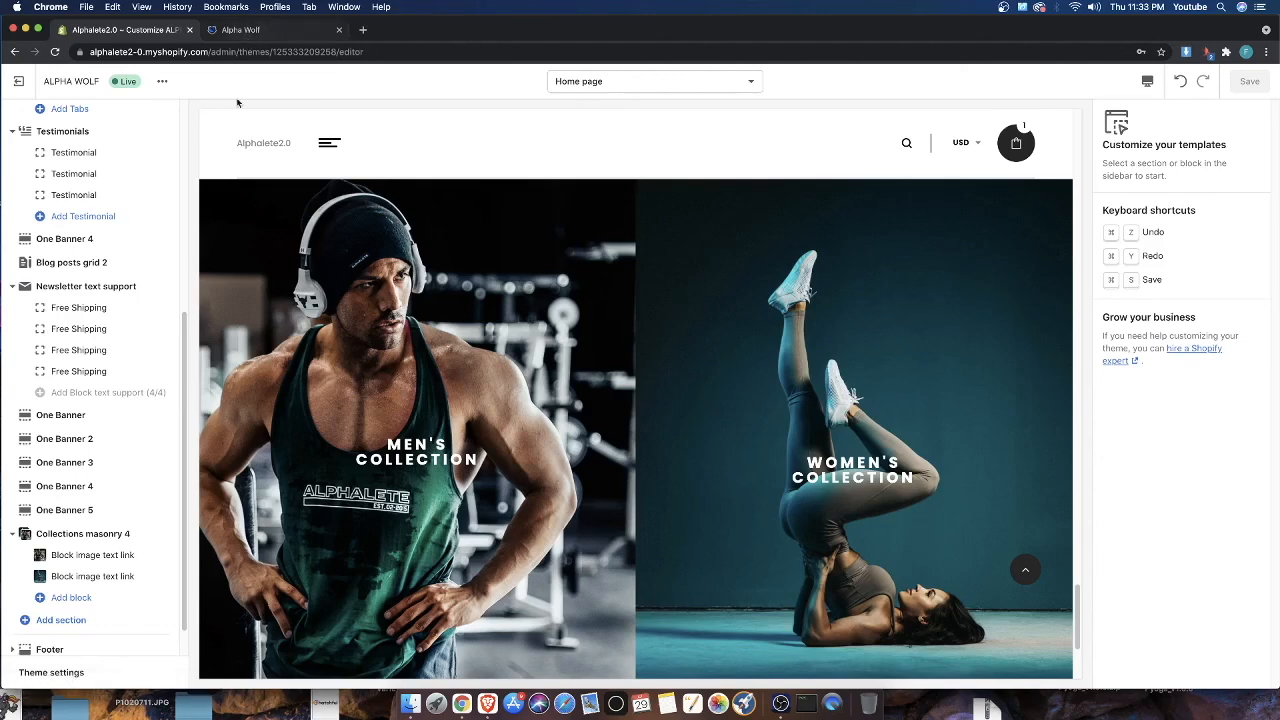
Switch to the Alpha Wolf theme's sales page on wolfofshopify.com
left_click(250, 30)
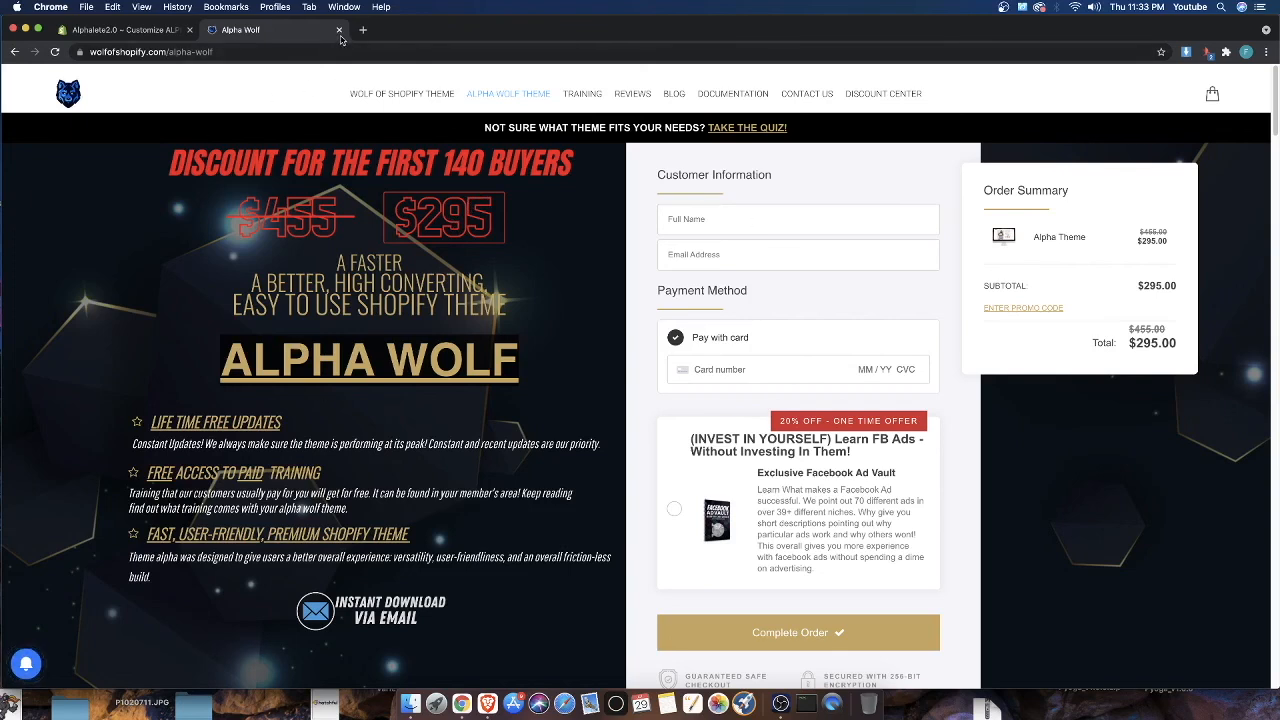
left_click(782, 705)
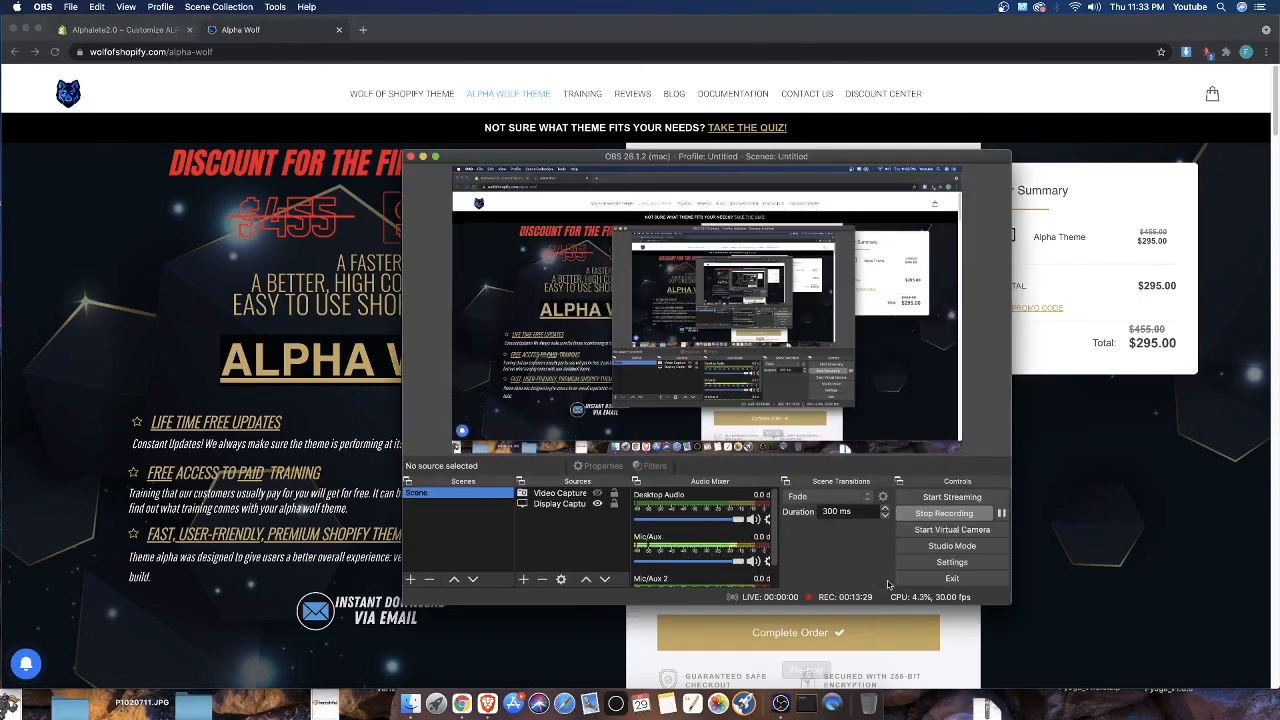